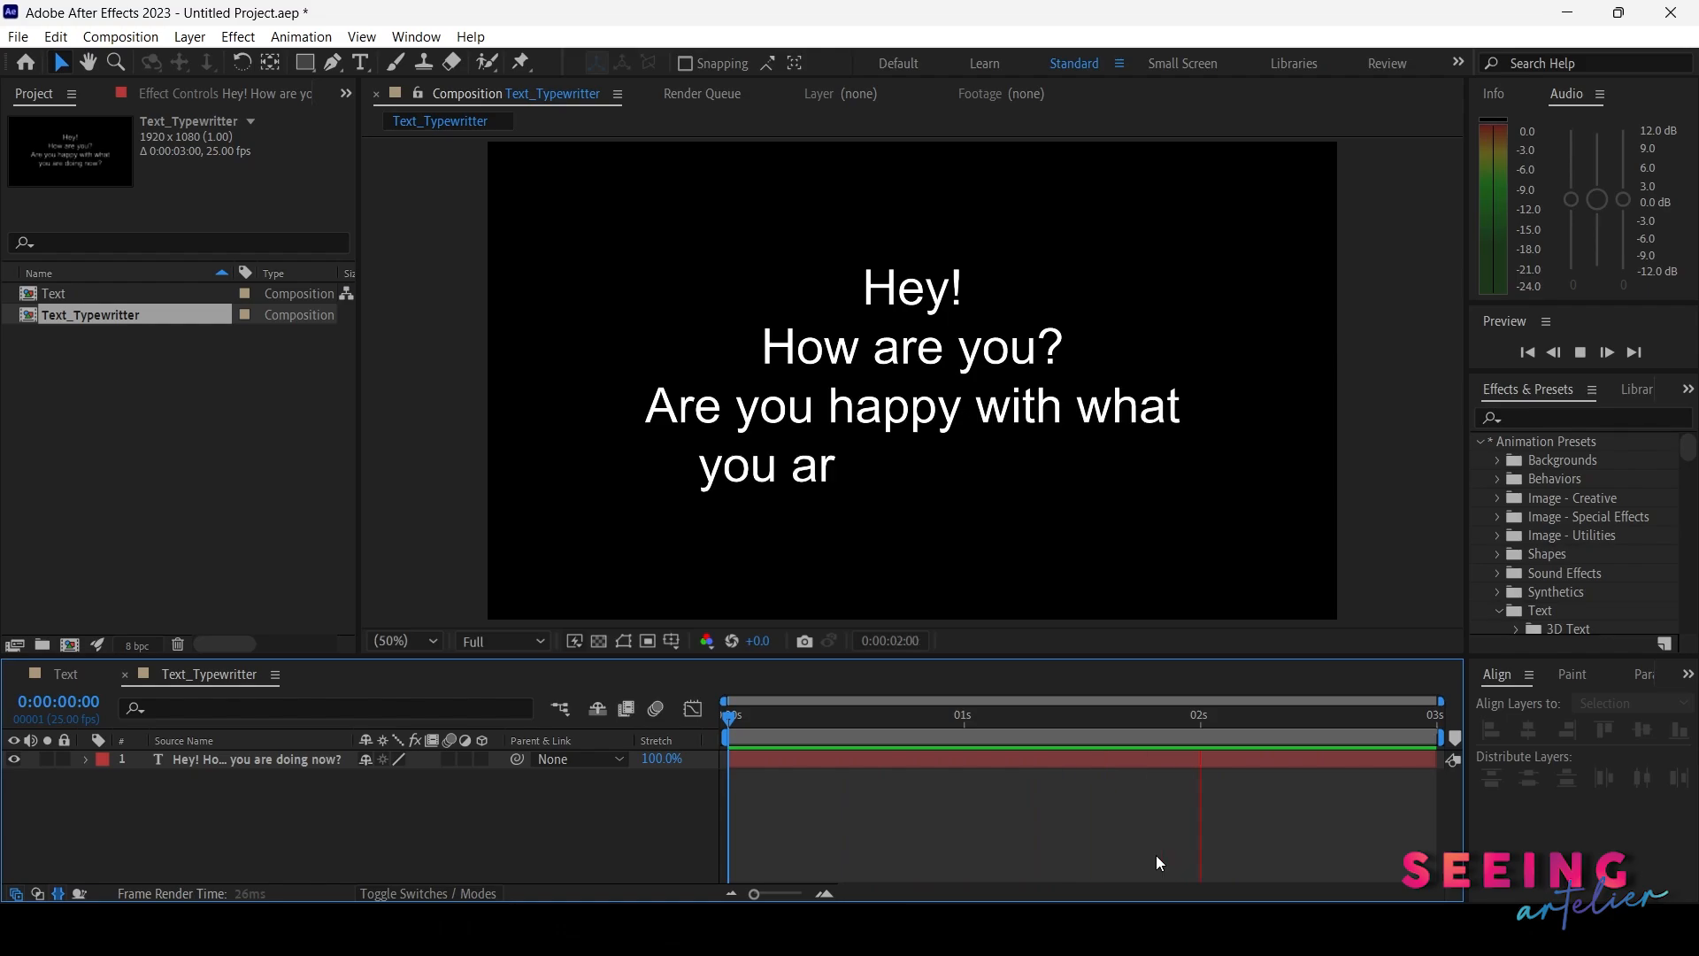
Apply the Typewriter preset from the Animate In text presets to the text layer in the Text composition
click(63, 675)
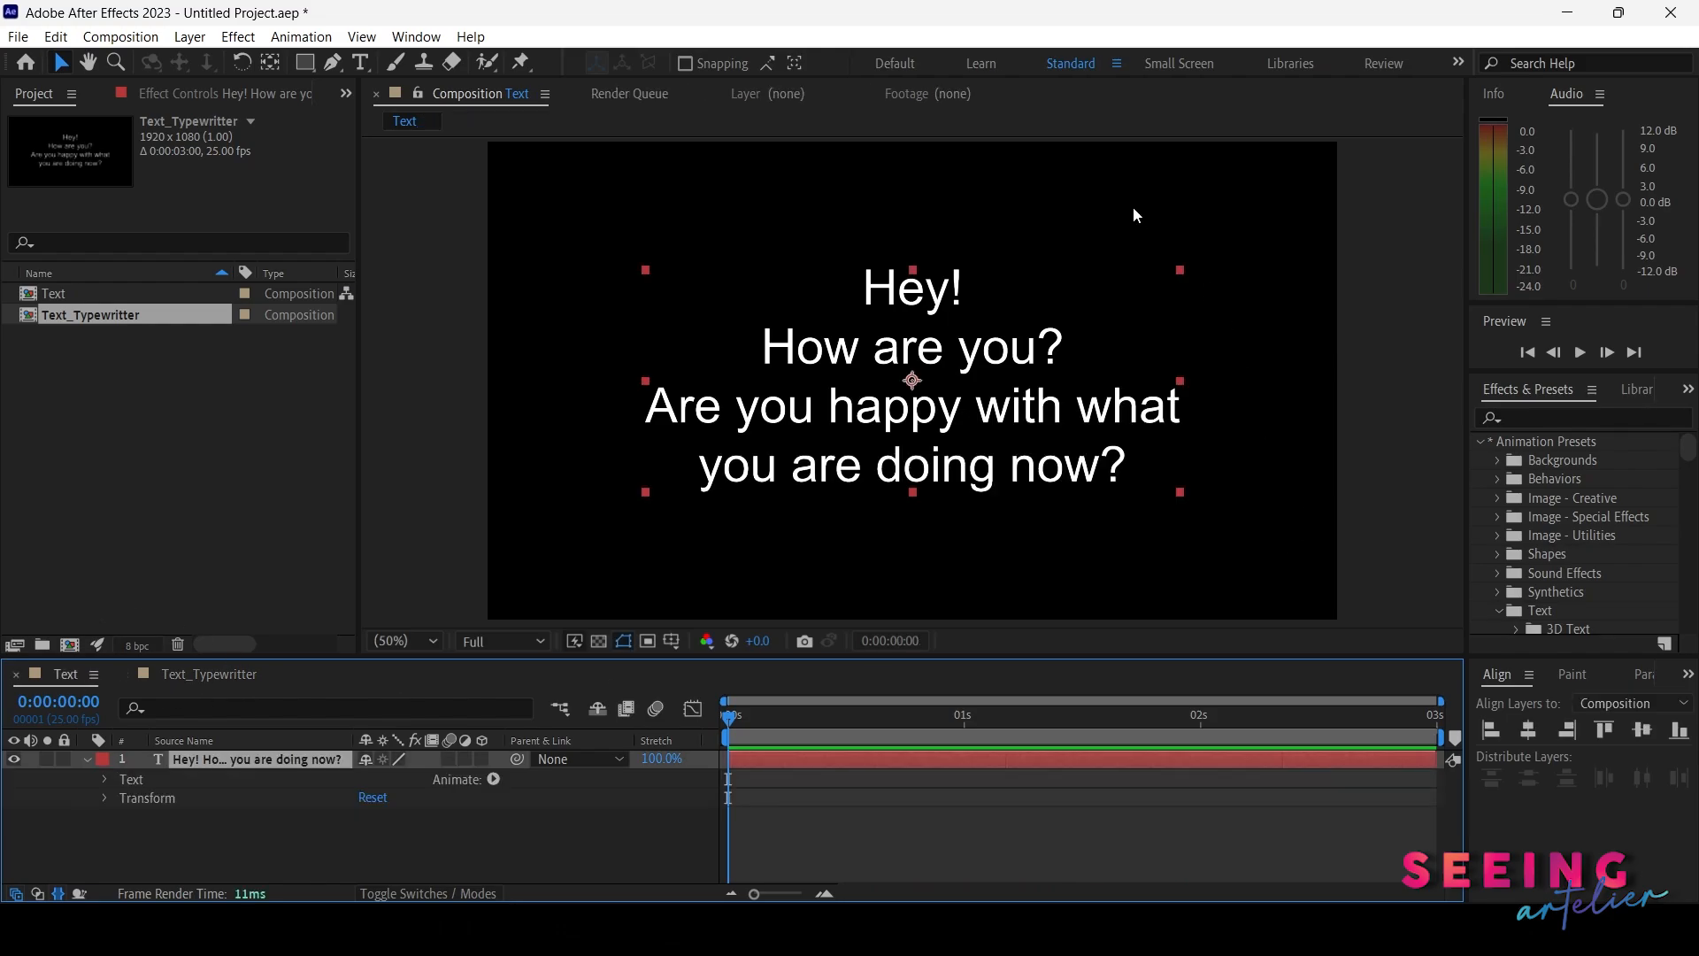
drag(760, 657, 762, 610)
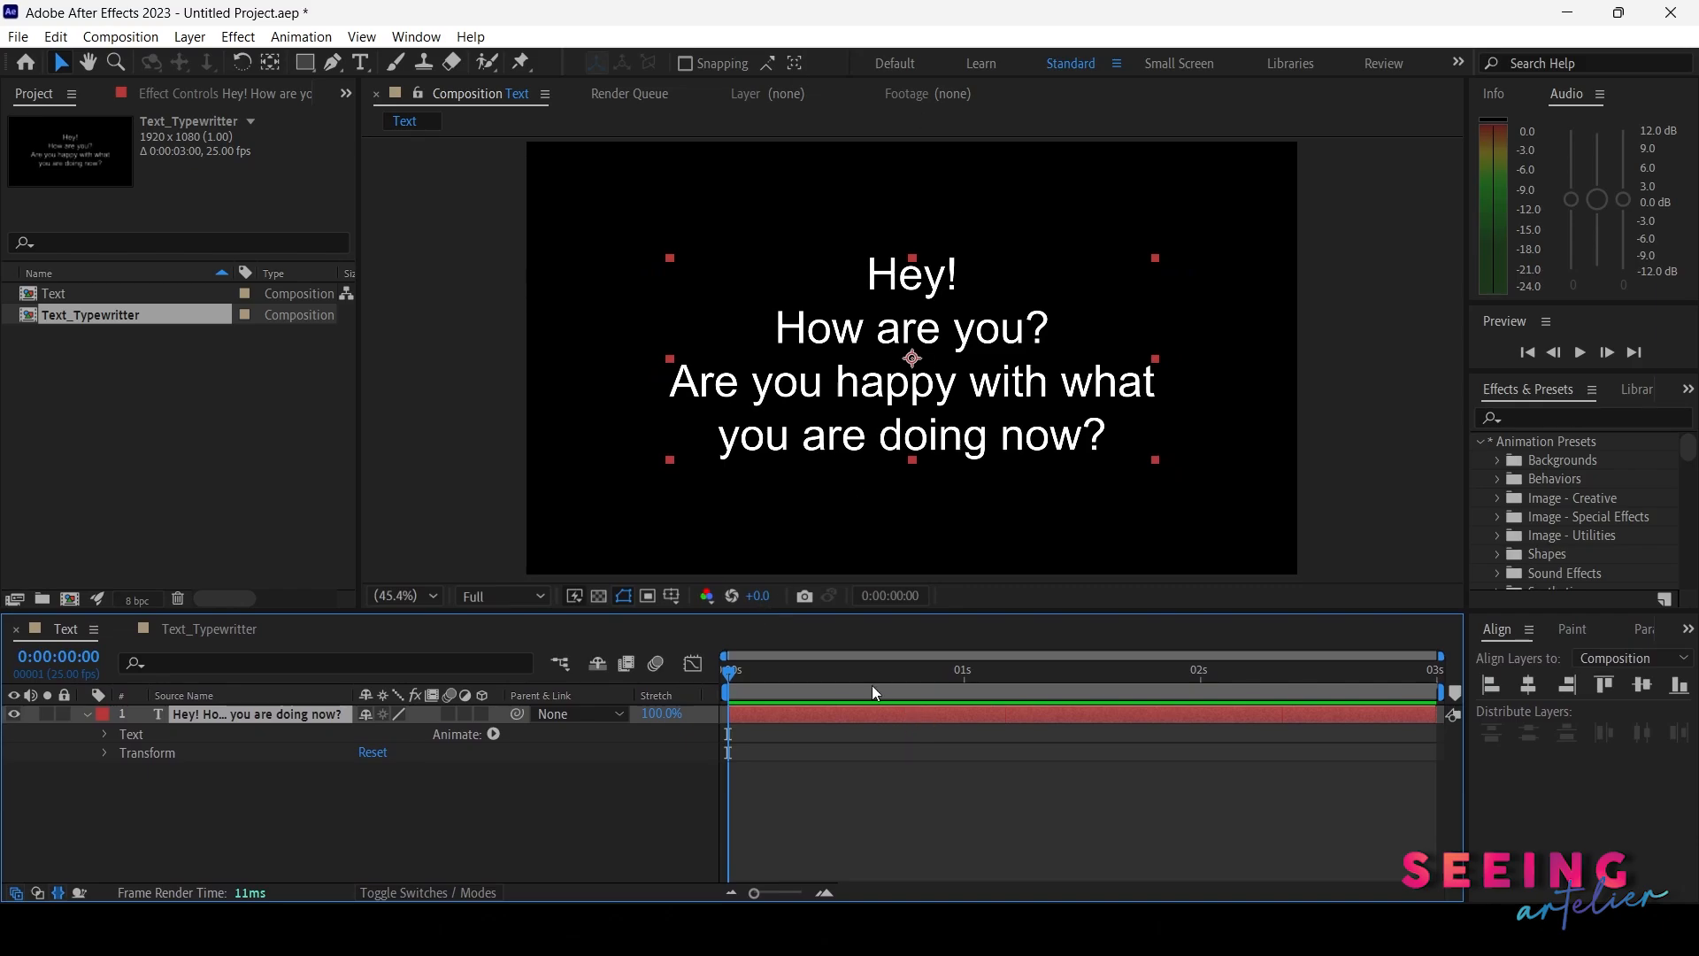
drag(757, 682, 599, 685)
scroll(1579, 444, down, 3)
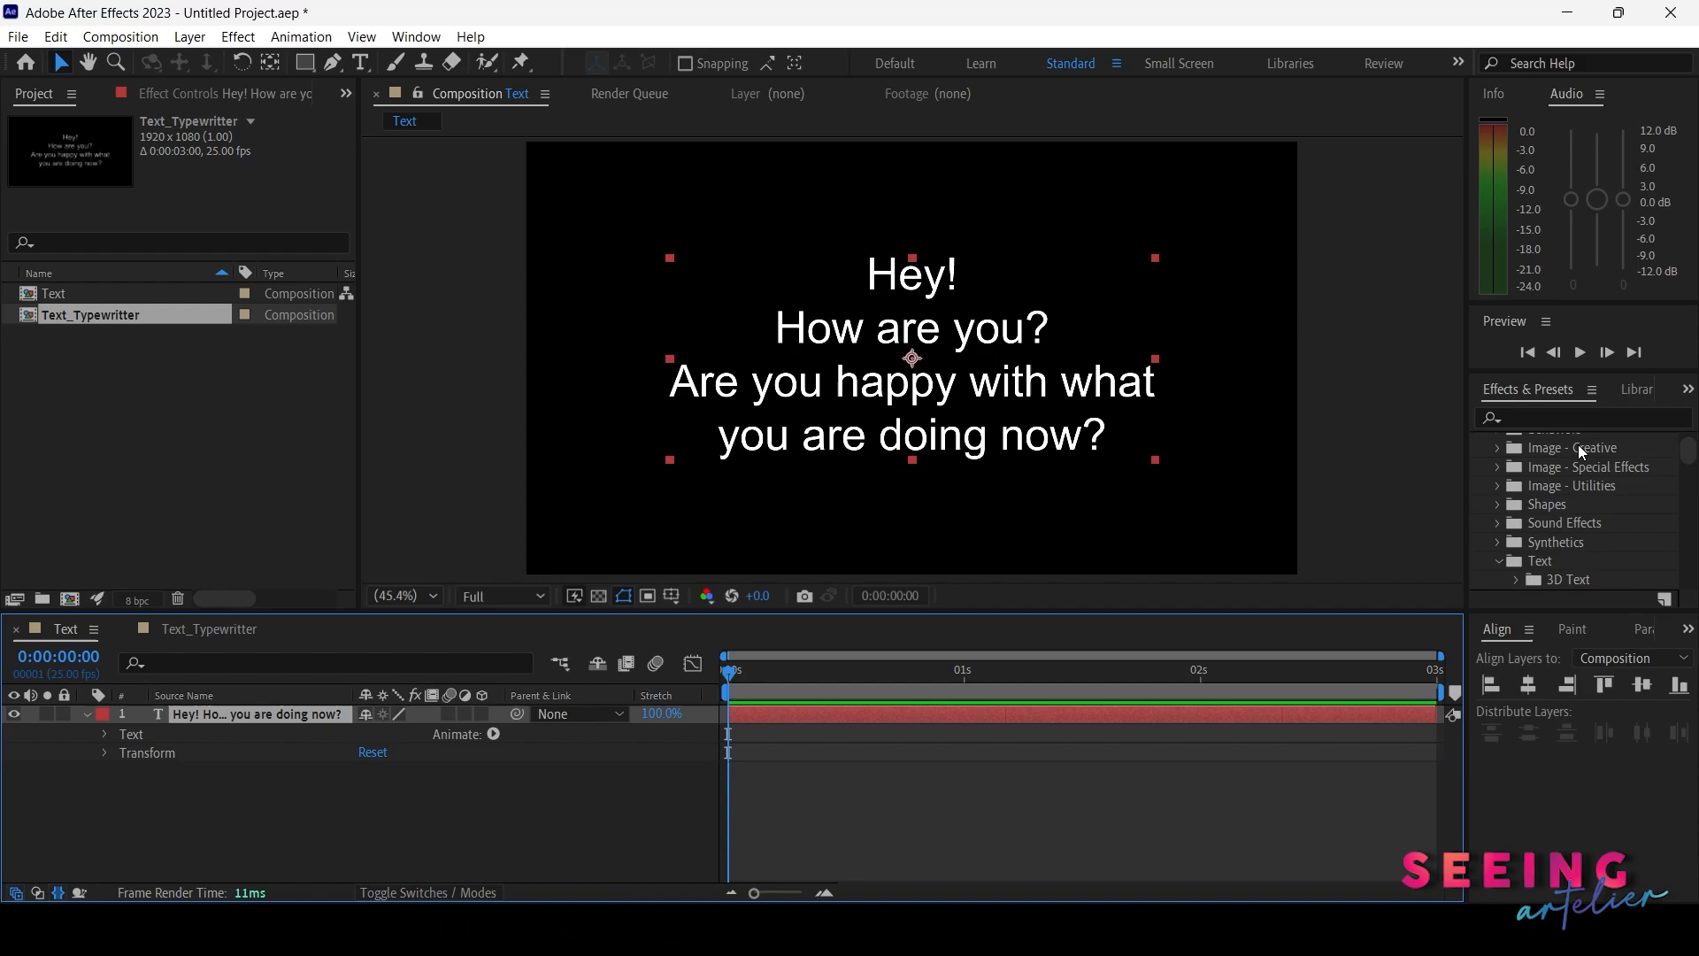
scroll(1546, 526, down, 2)
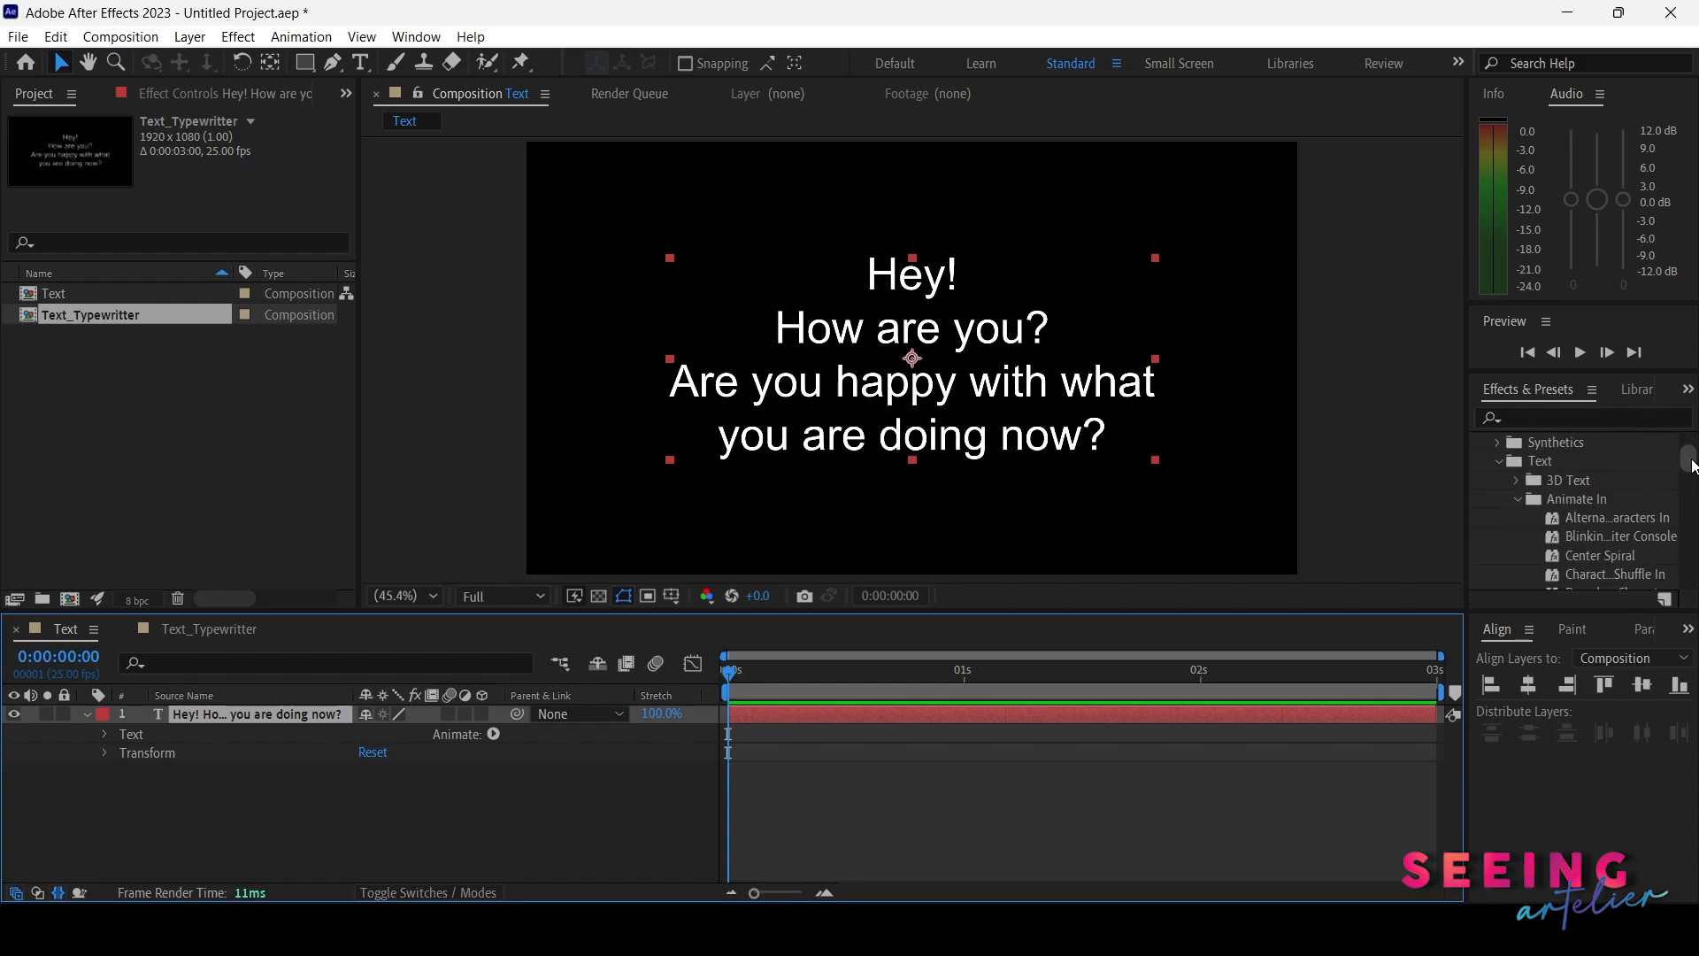
drag(1688, 458, 1686, 513)
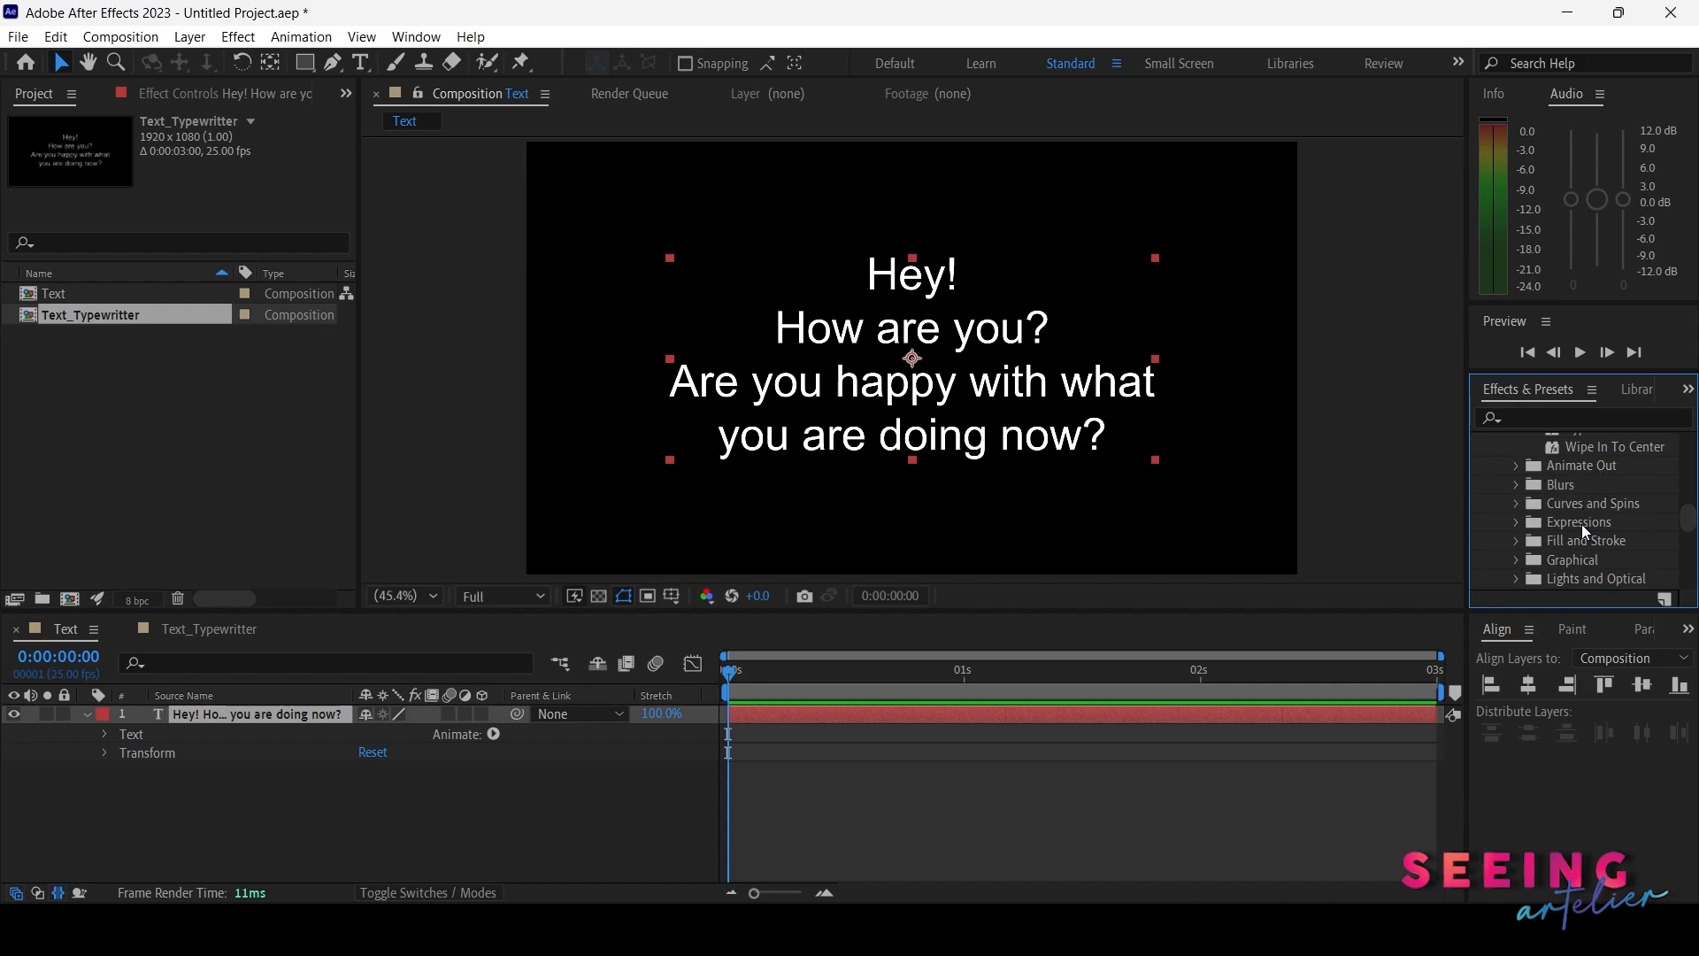
scroll(1579, 563, down, 3)
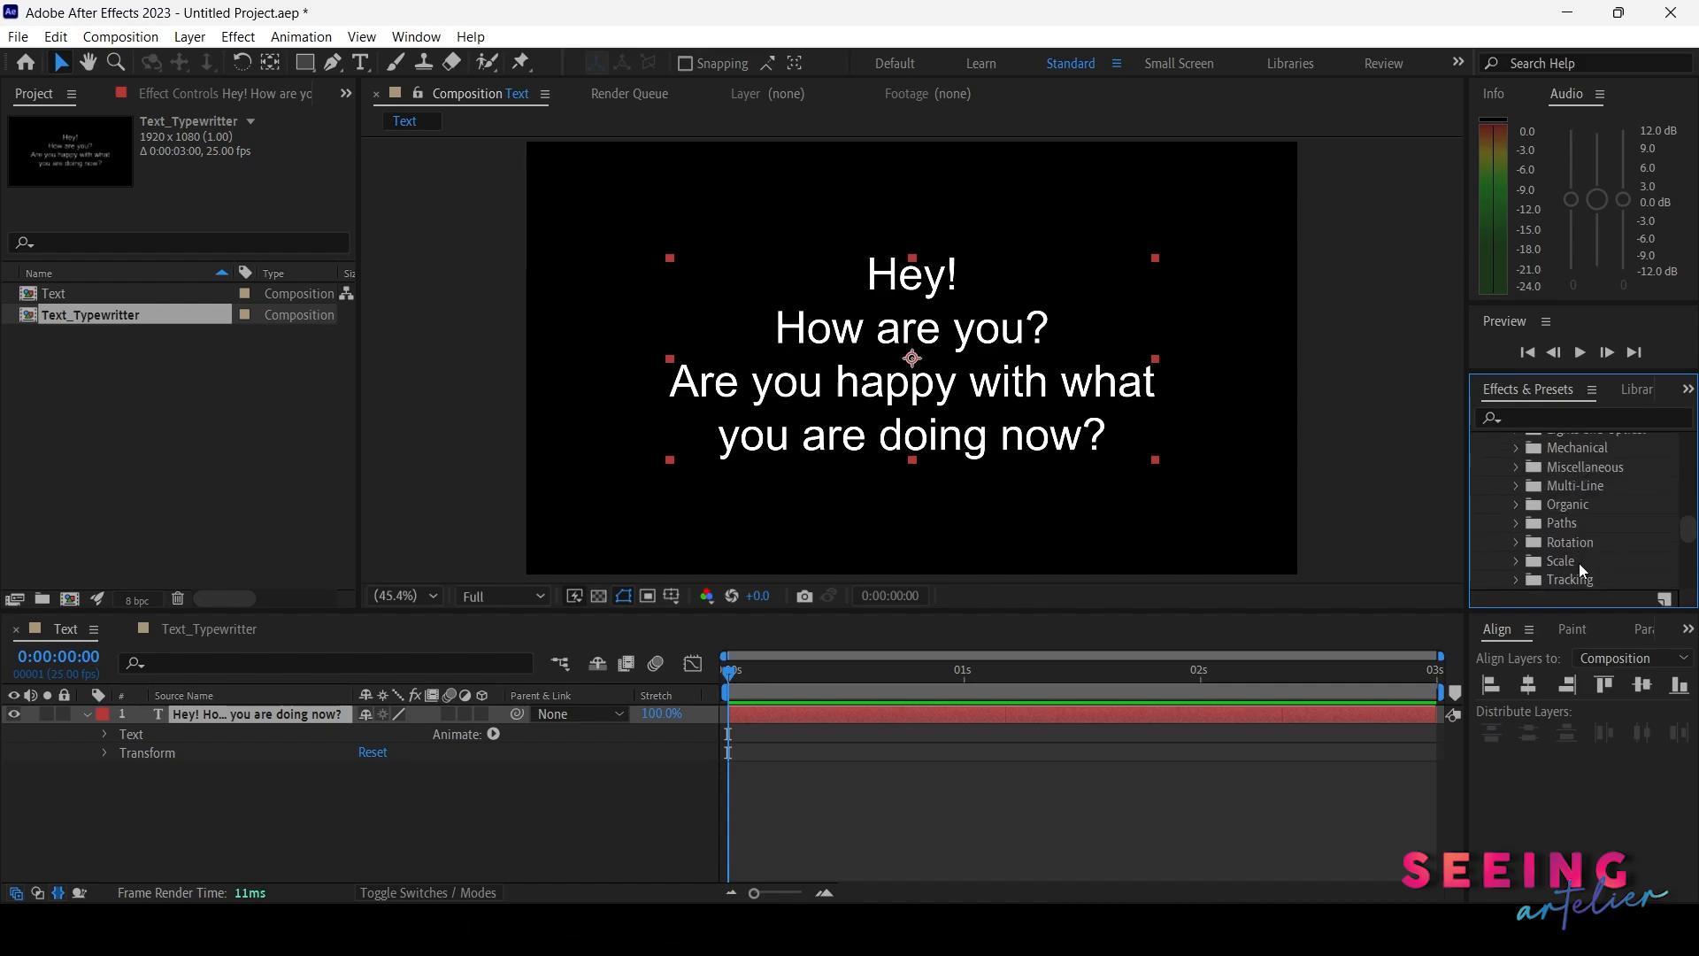
scroll(1579, 562, up, 4)
scroll(1579, 563, up, 6)
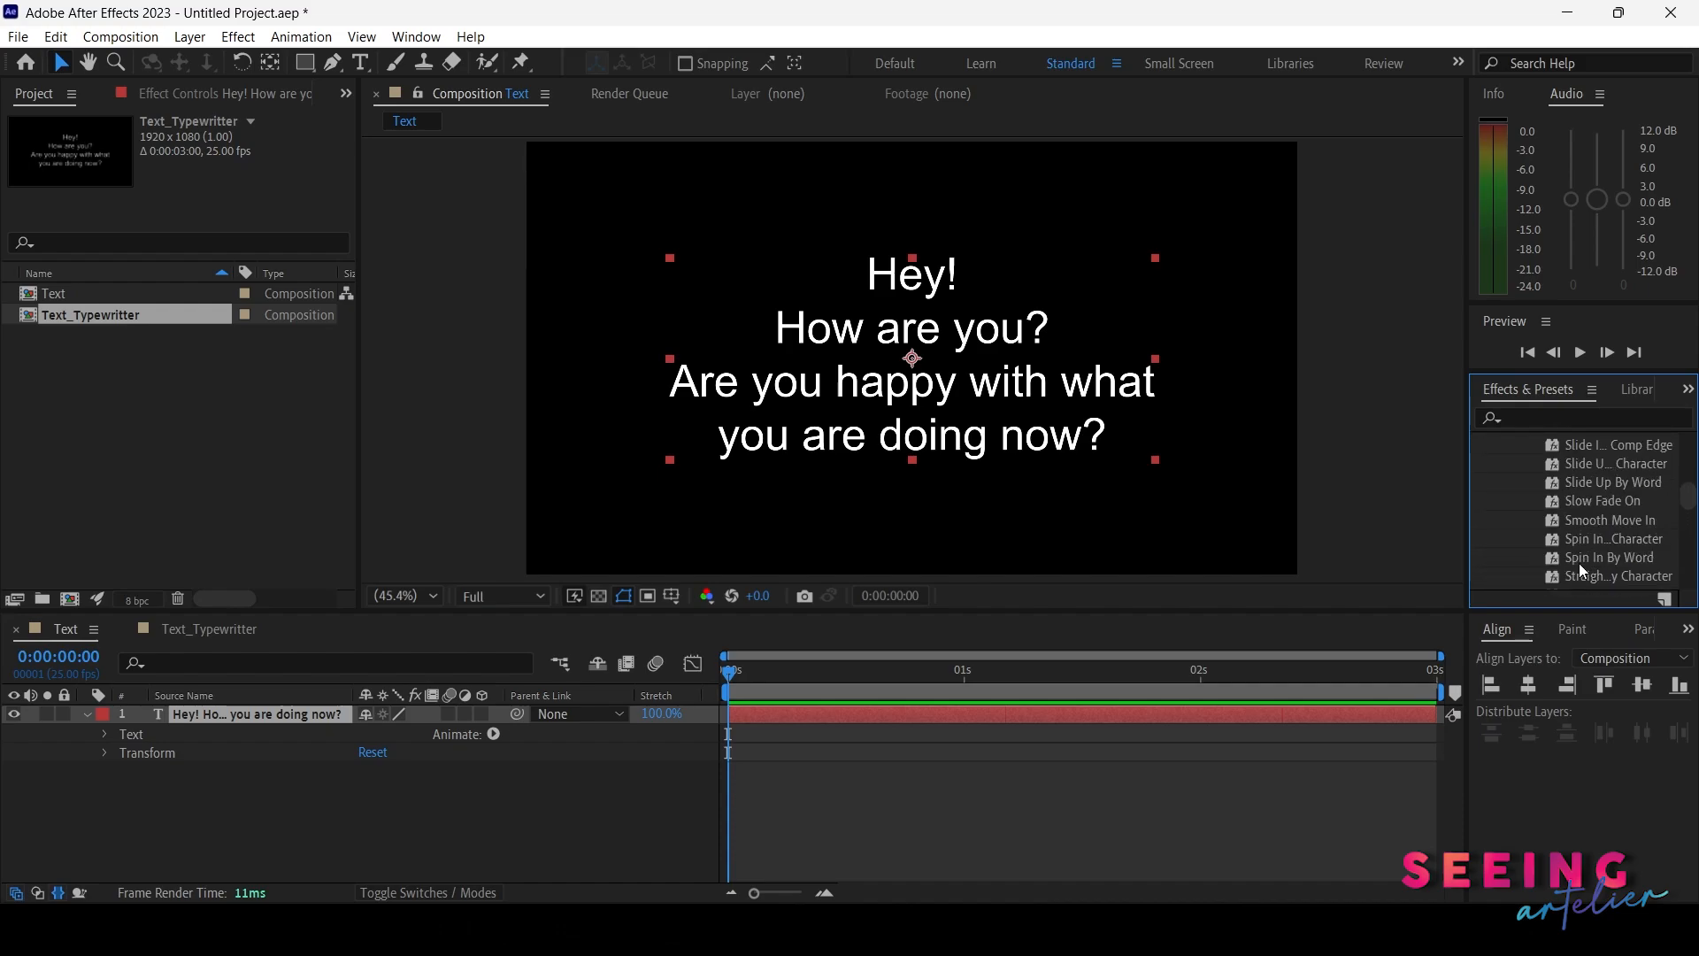
scroll(1579, 562, up, 12)
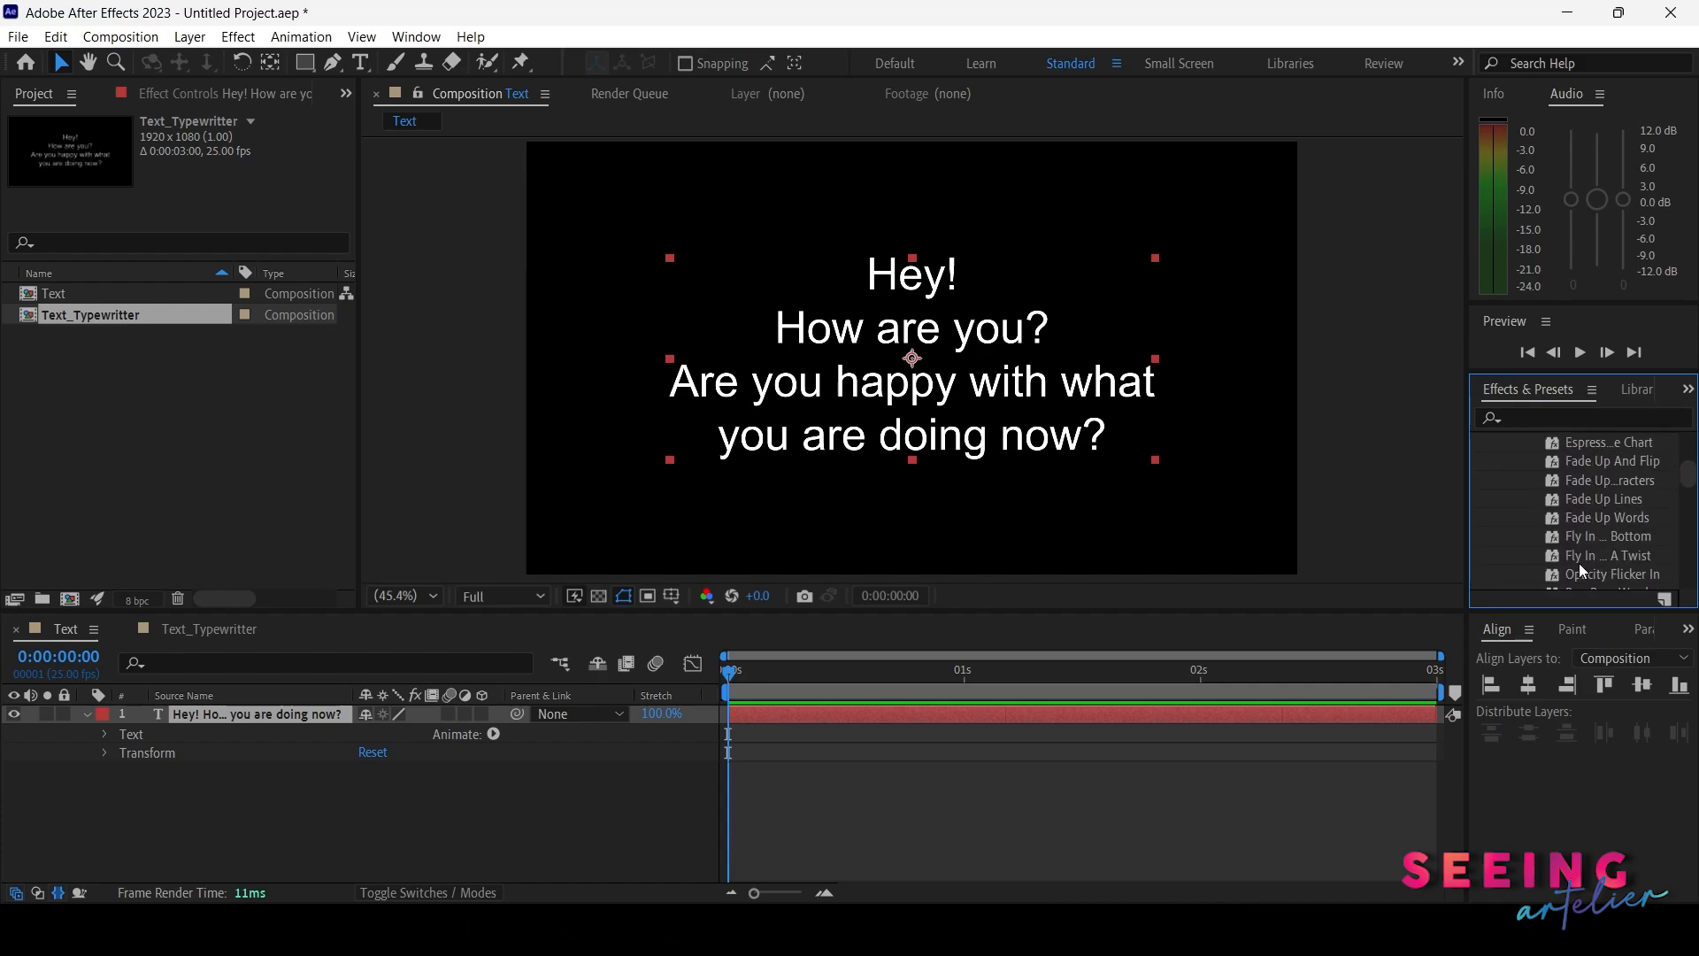
scroll(1569, 489, down, 10)
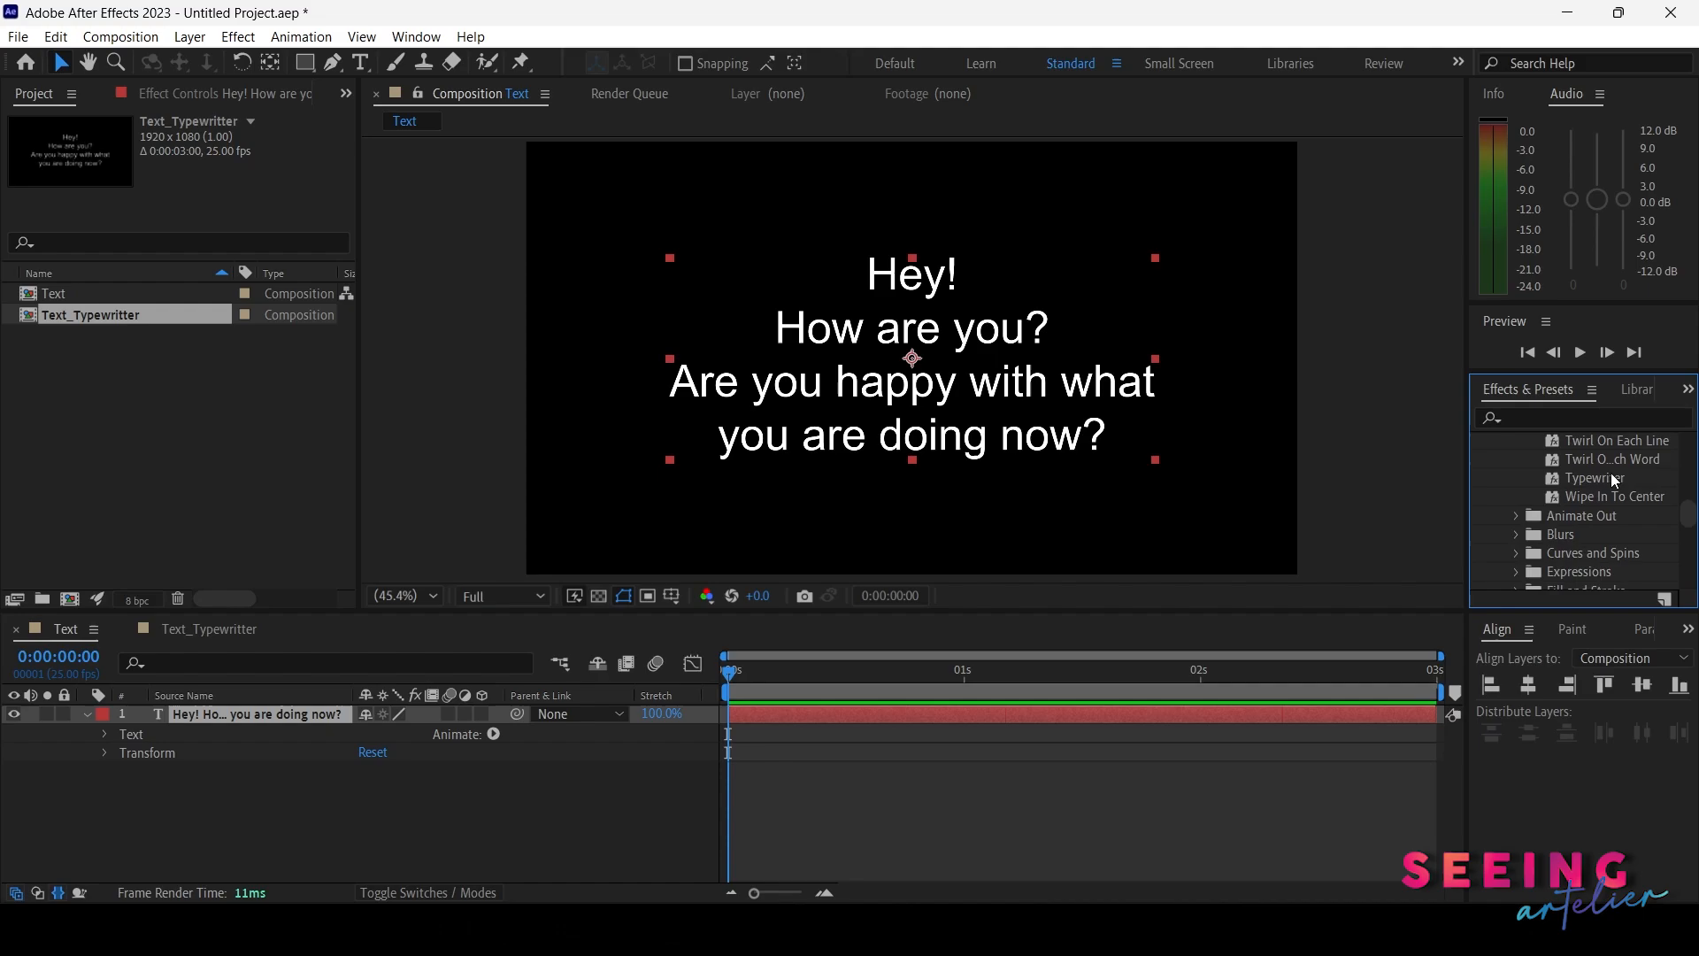
click(1591, 480)
drag(1590, 482, 800, 719)
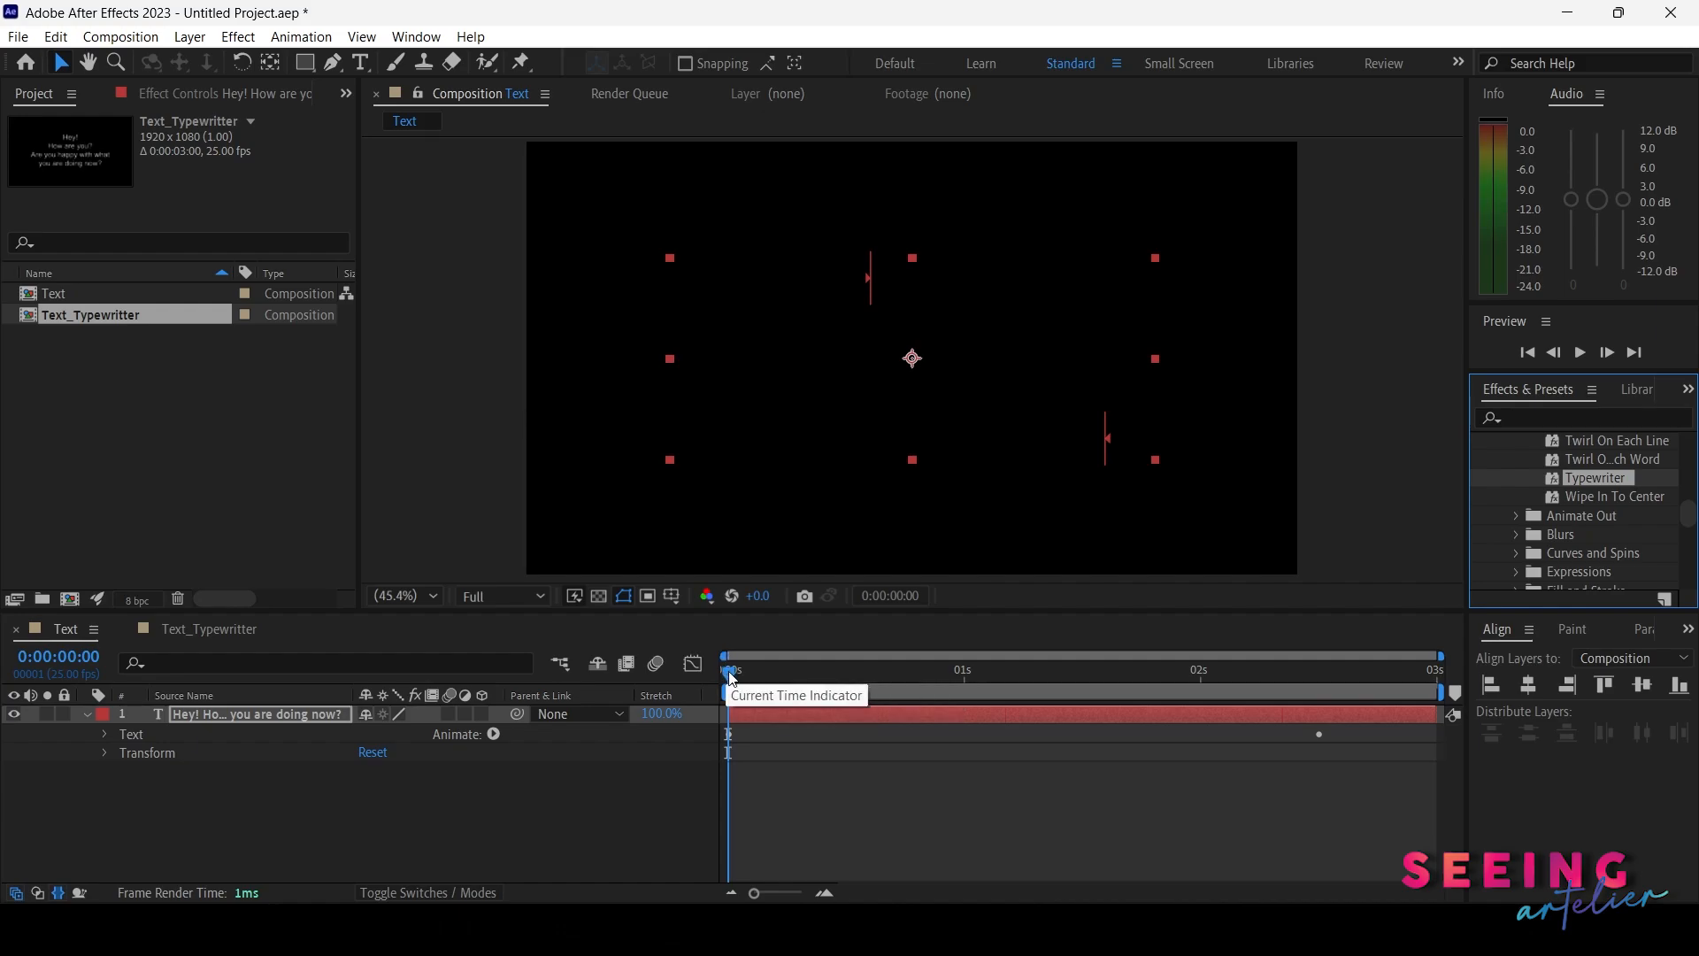
Scrub the animation and expand the text layer's Animator 1 Range Selector to show its Start keyframes
drag(731, 678, 1316, 704)
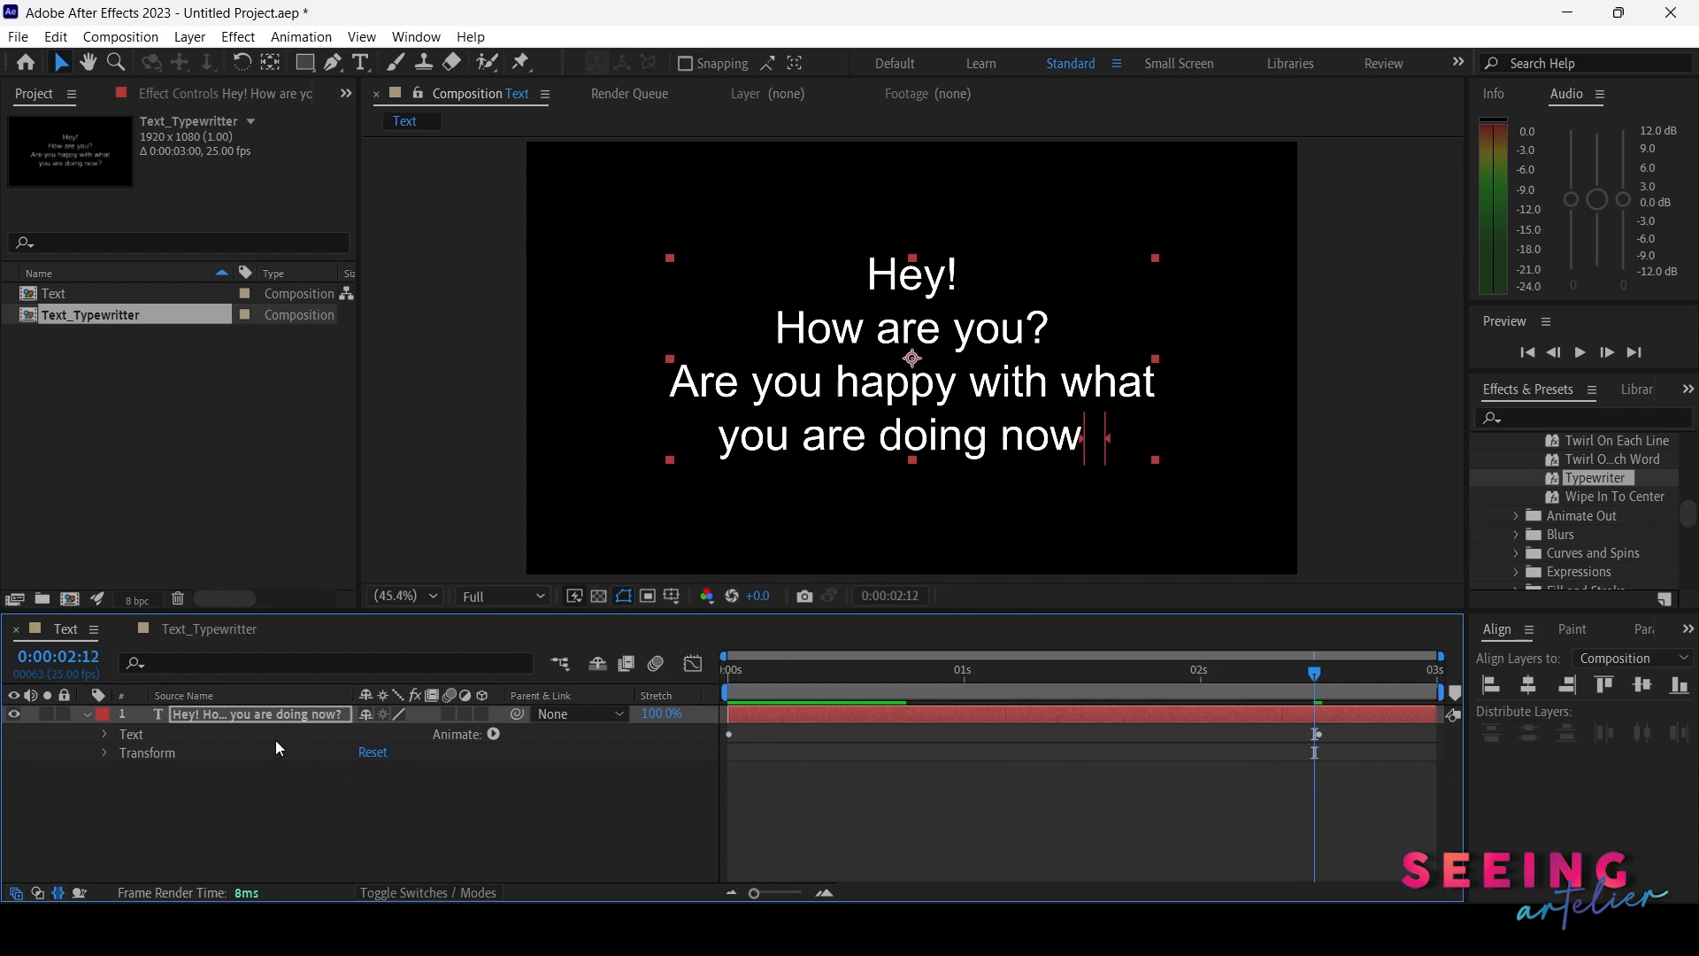
click(104, 733)
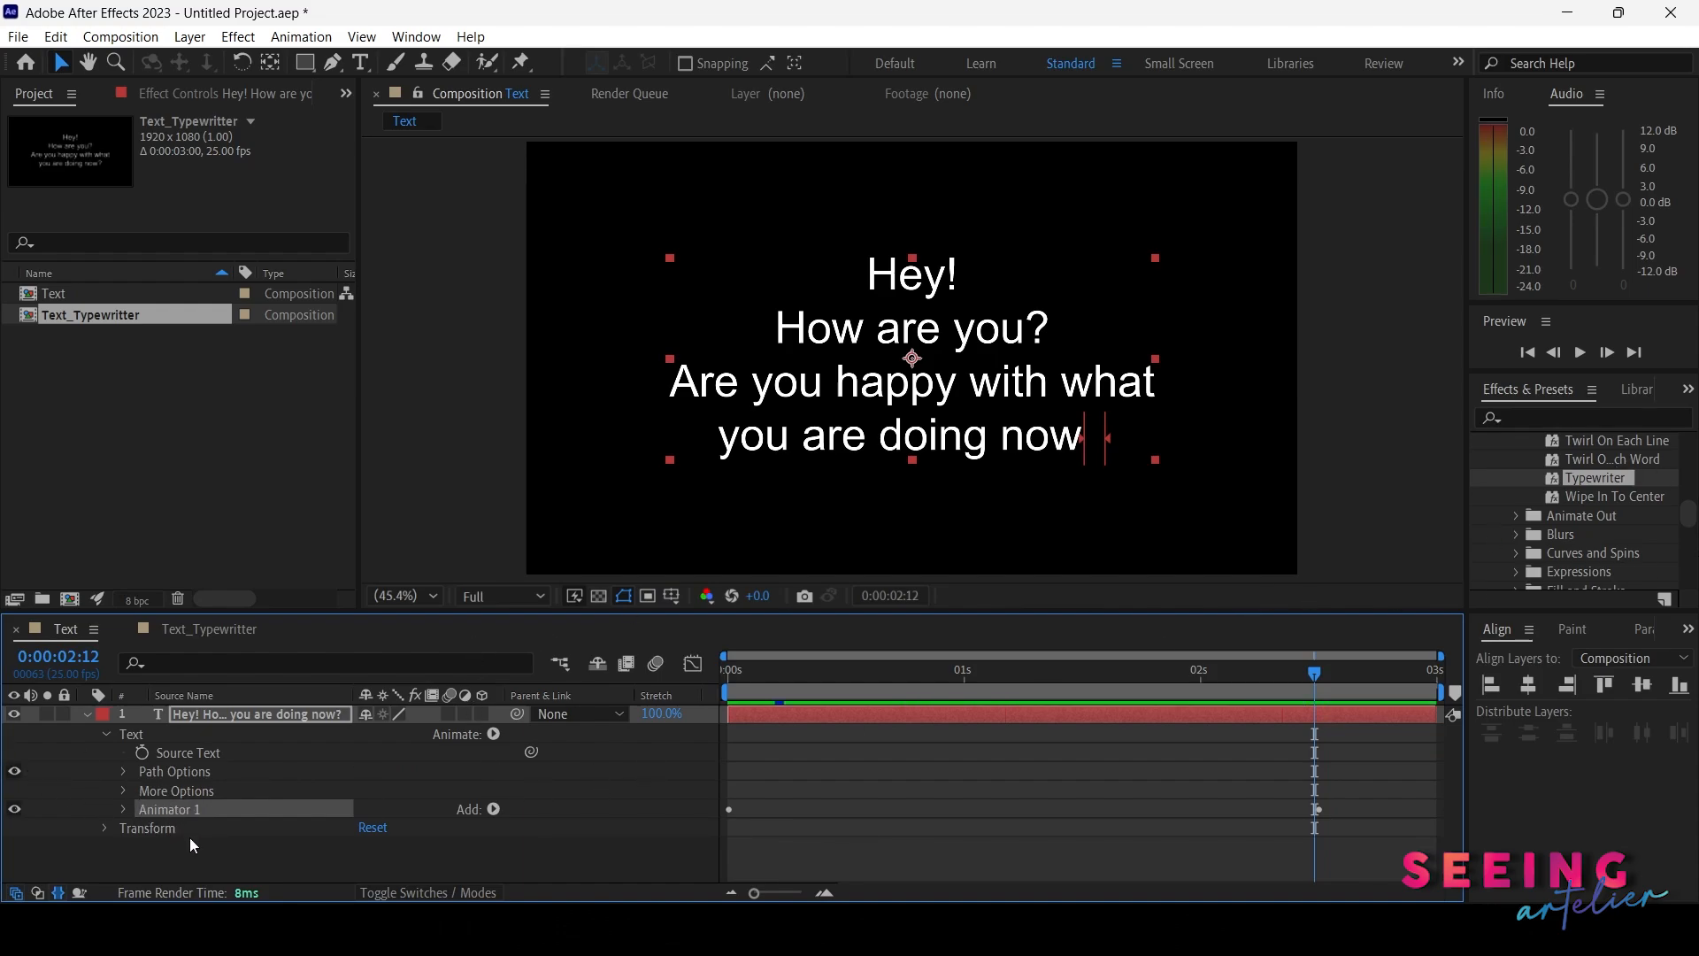
key(F3)
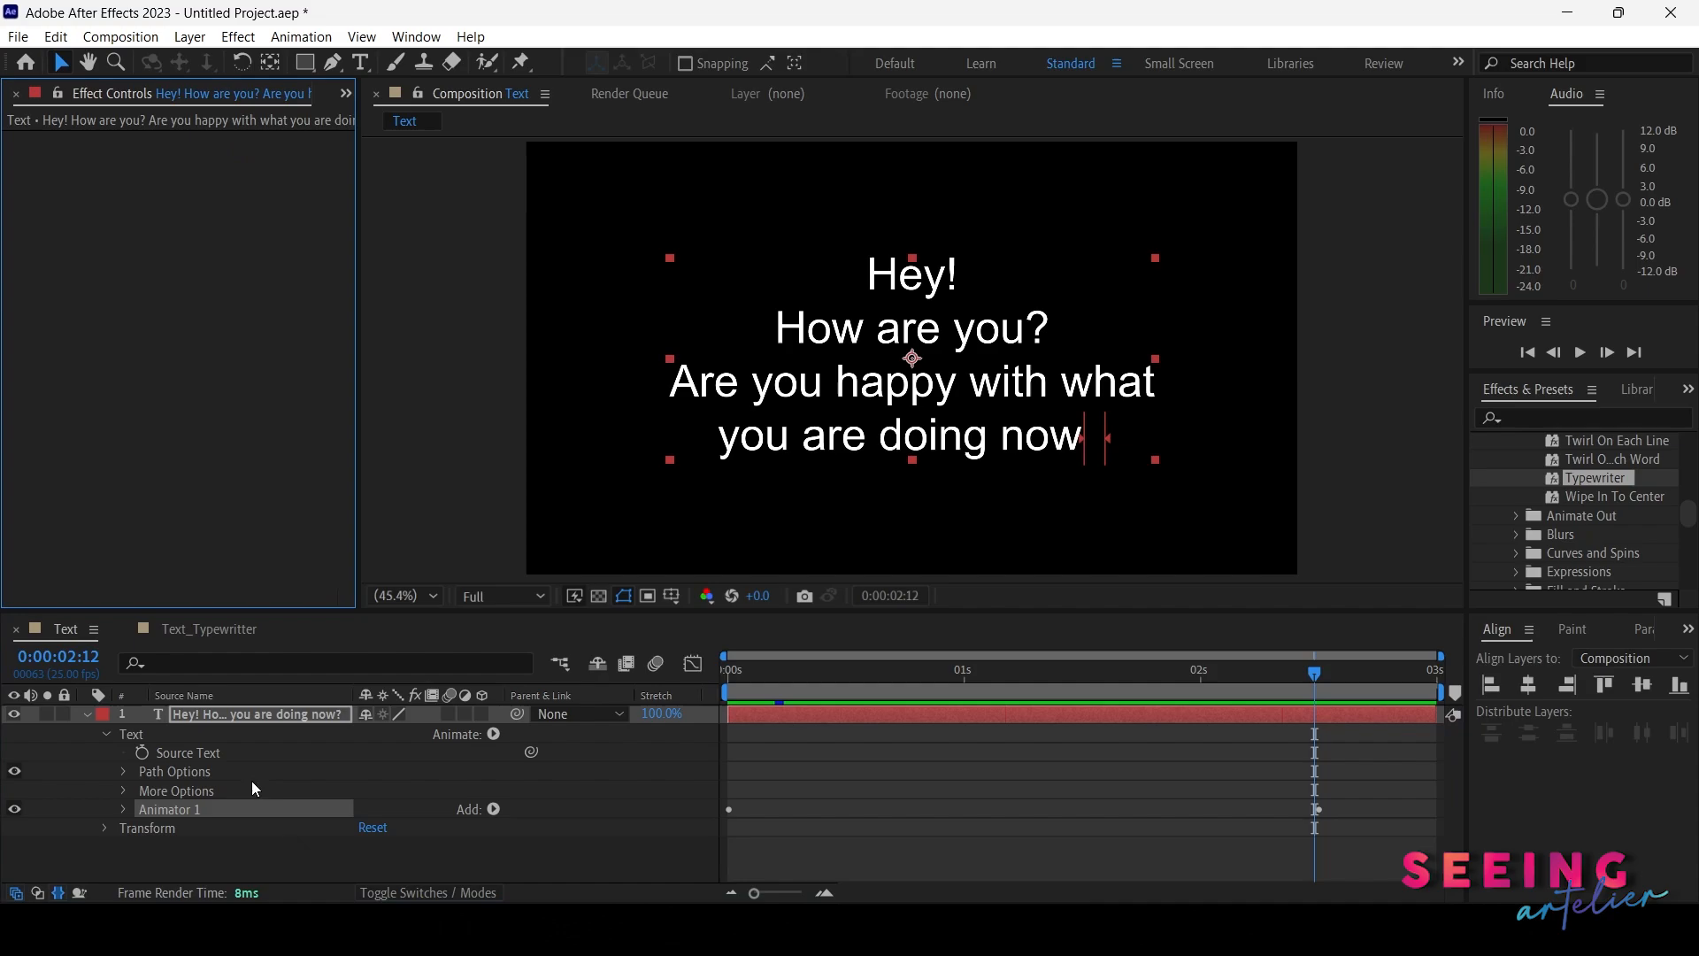
click(346, 94)
click(390, 119)
drag(768, 676, 728, 676)
click(123, 810)
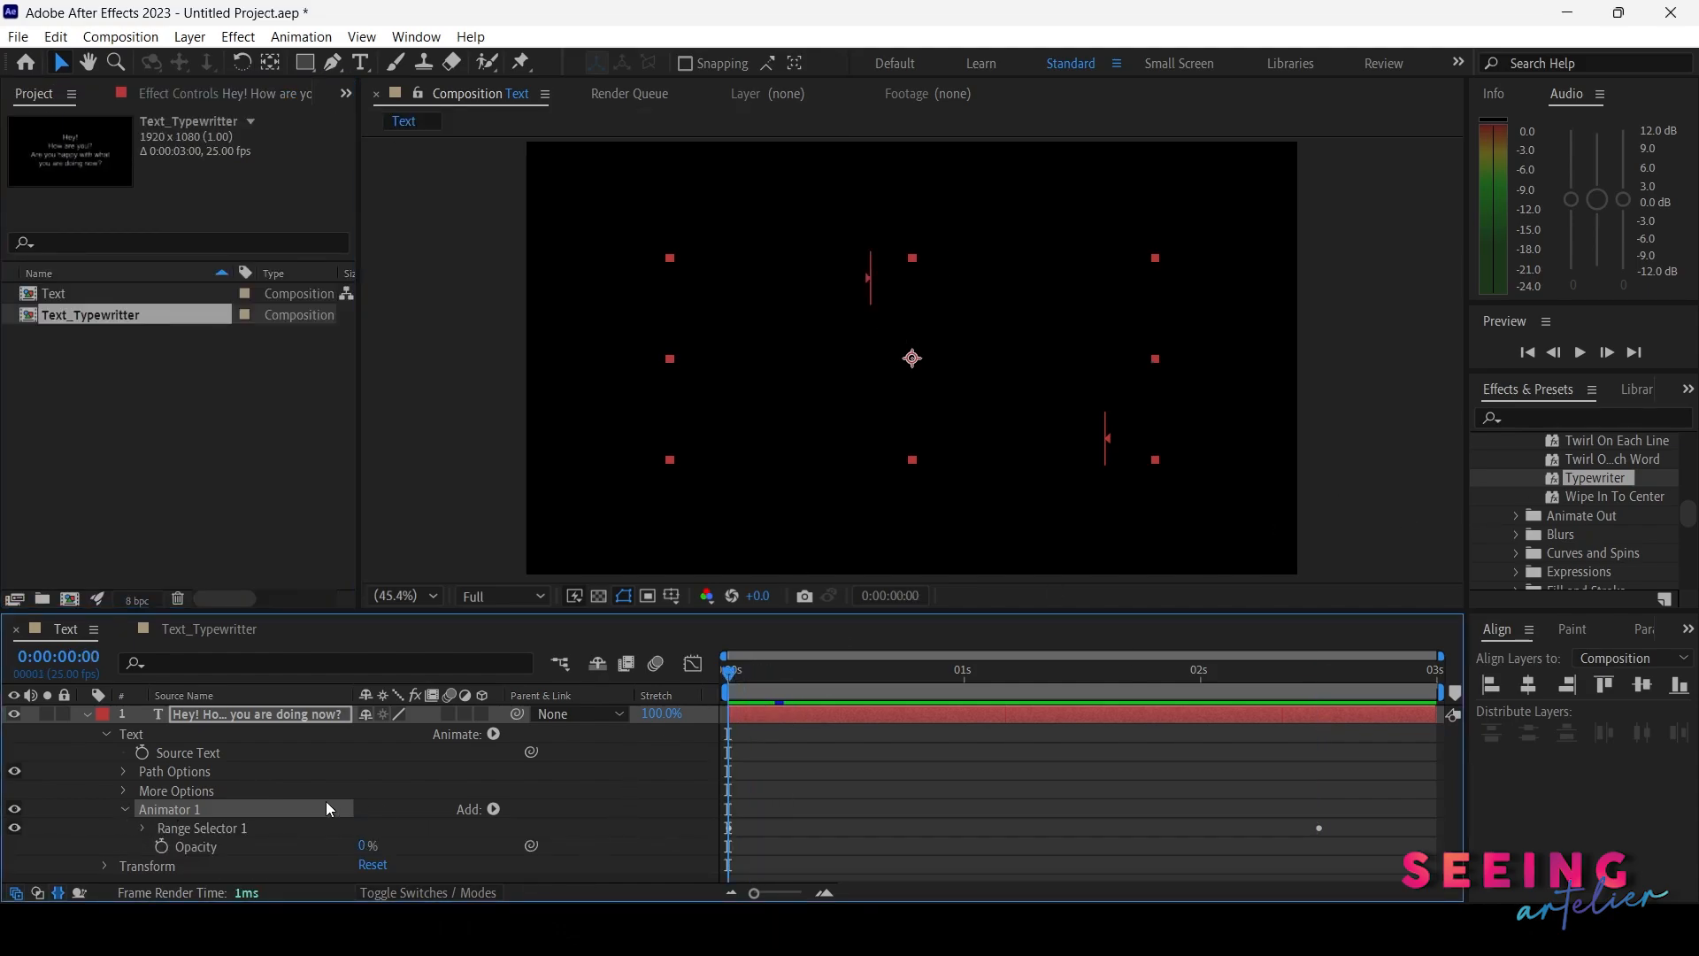
click(143, 828)
scroll(958, 807, down, 1)
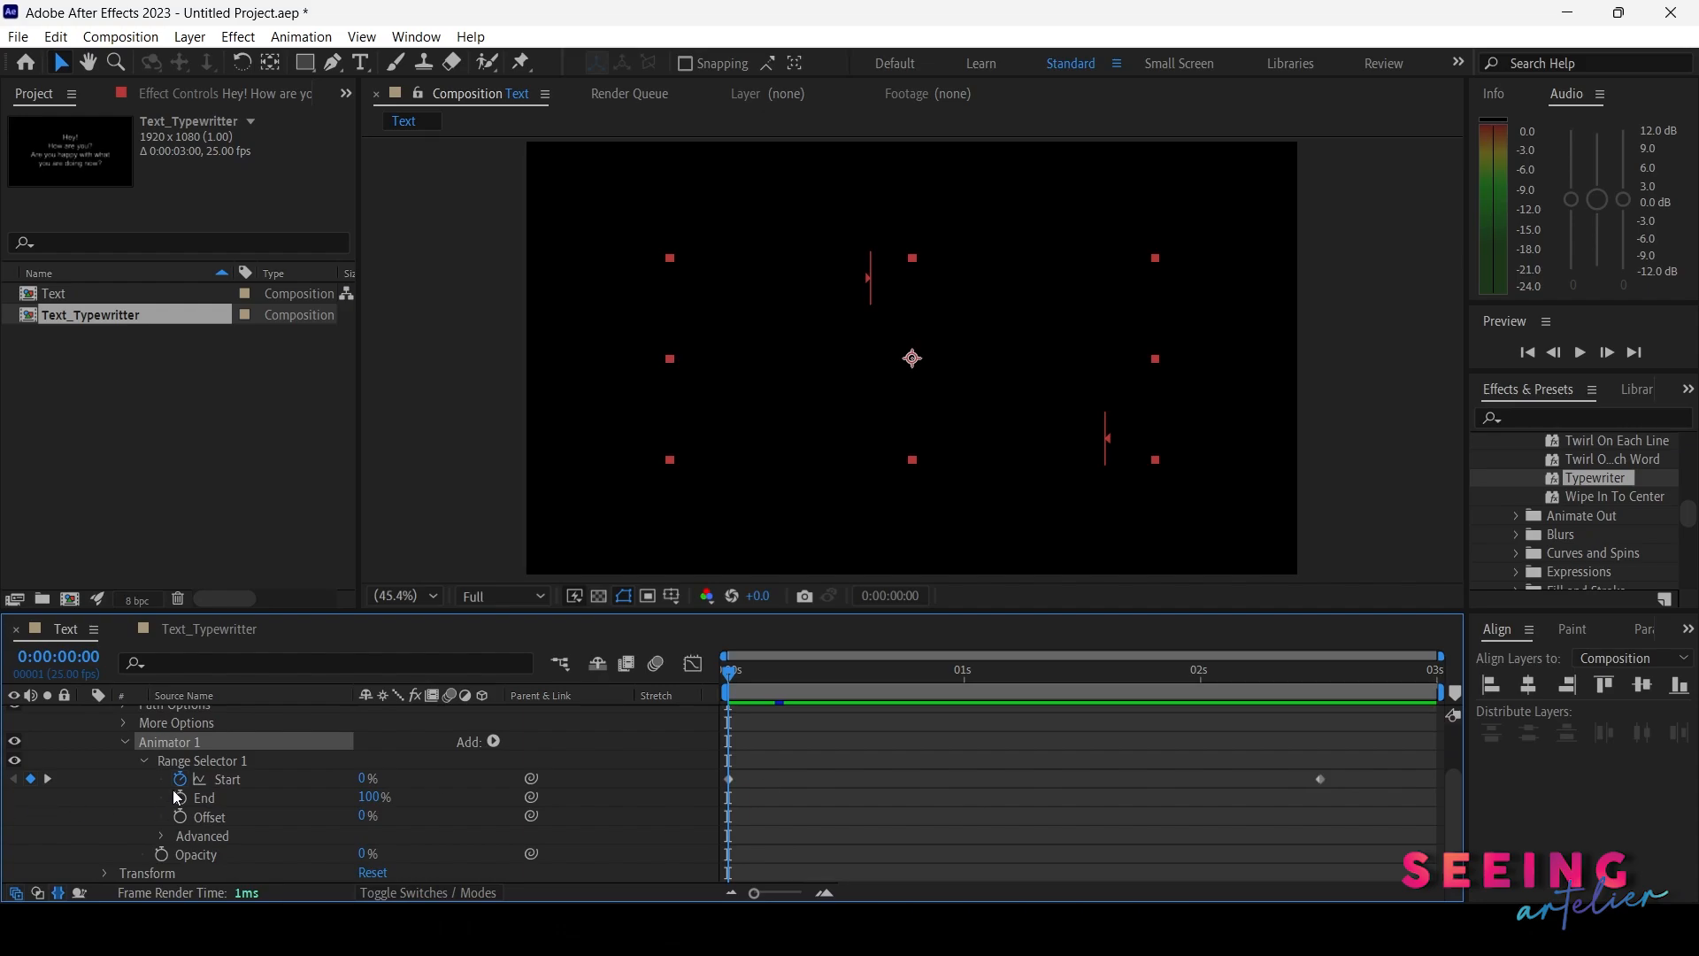
Move the last Start keyframe earlier to about 1.5 seconds to speed up the typing
drag(789, 668, 1320, 704)
key(Home)
drag(1326, 784, 1091, 777)
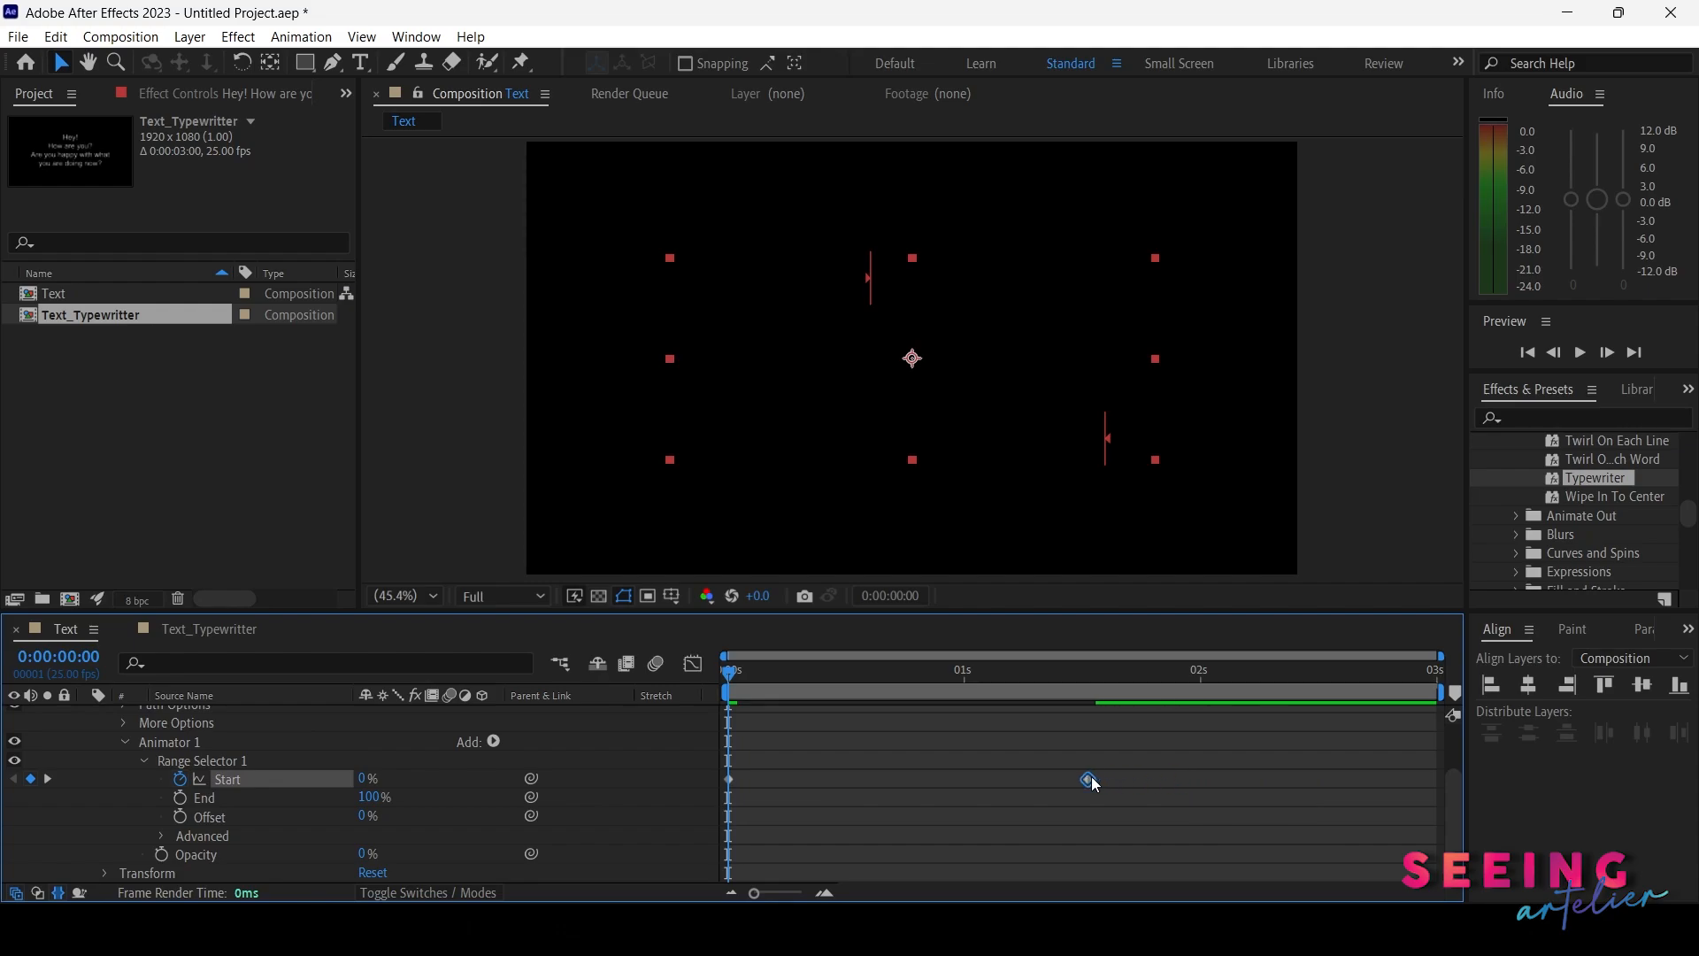
Preview the typewriter animation by playing and scrubbing the timeline
key(space)
key(space)
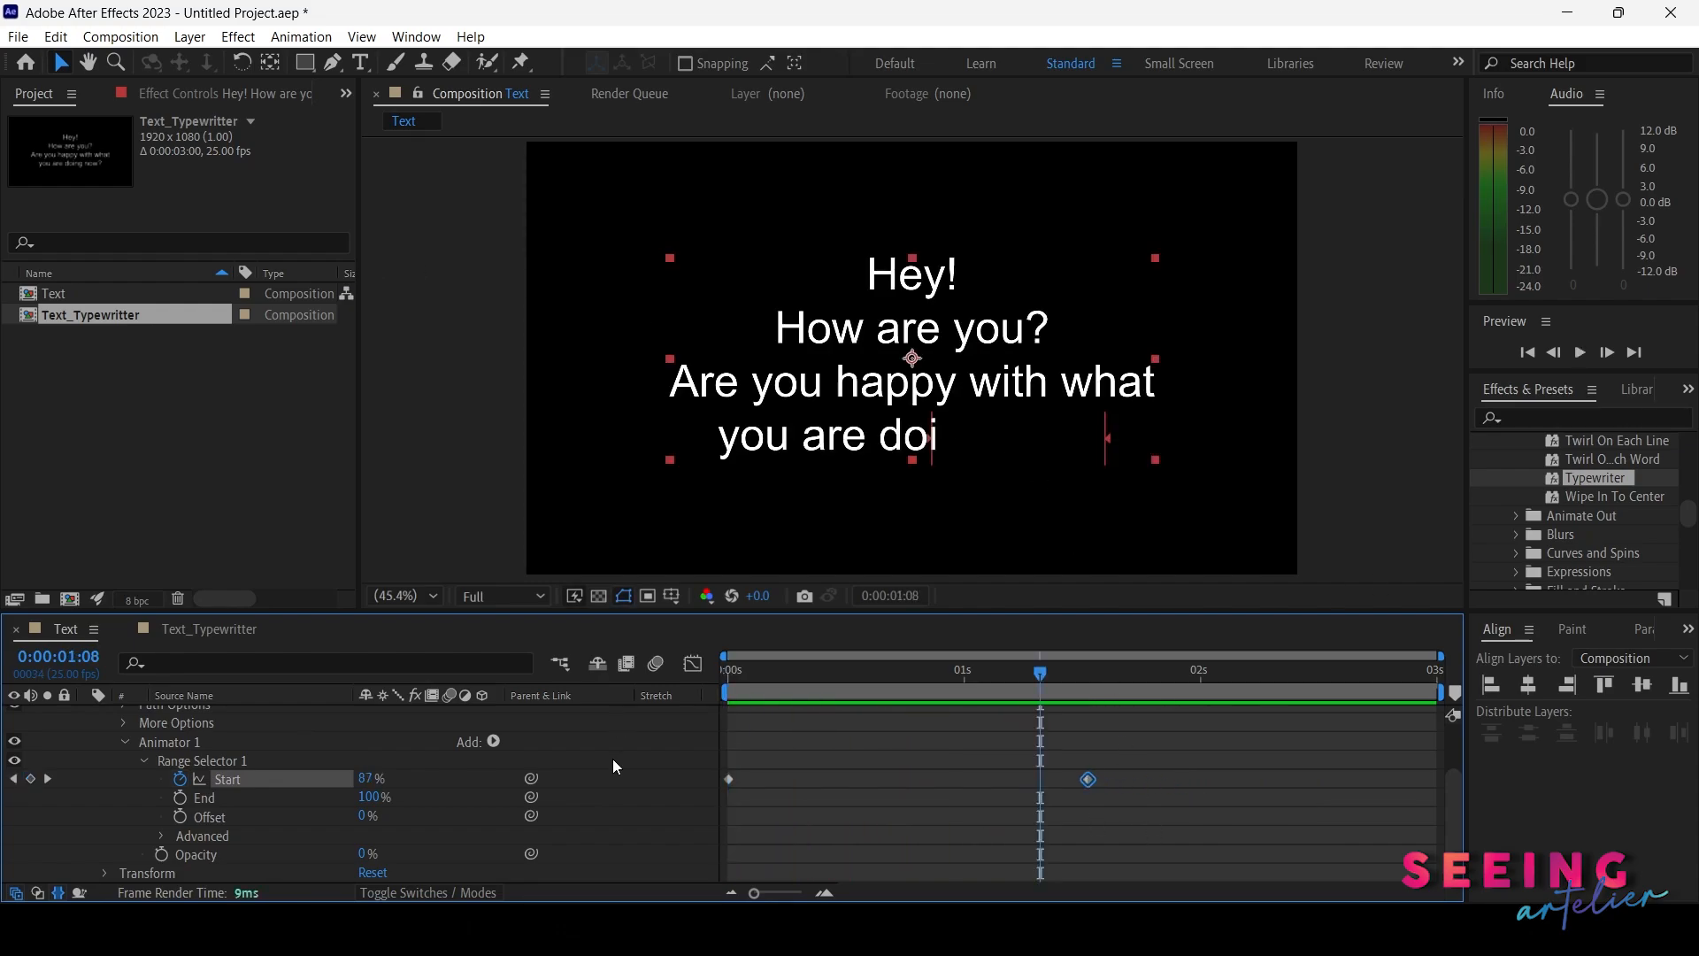
drag(772, 676, 953, 683)
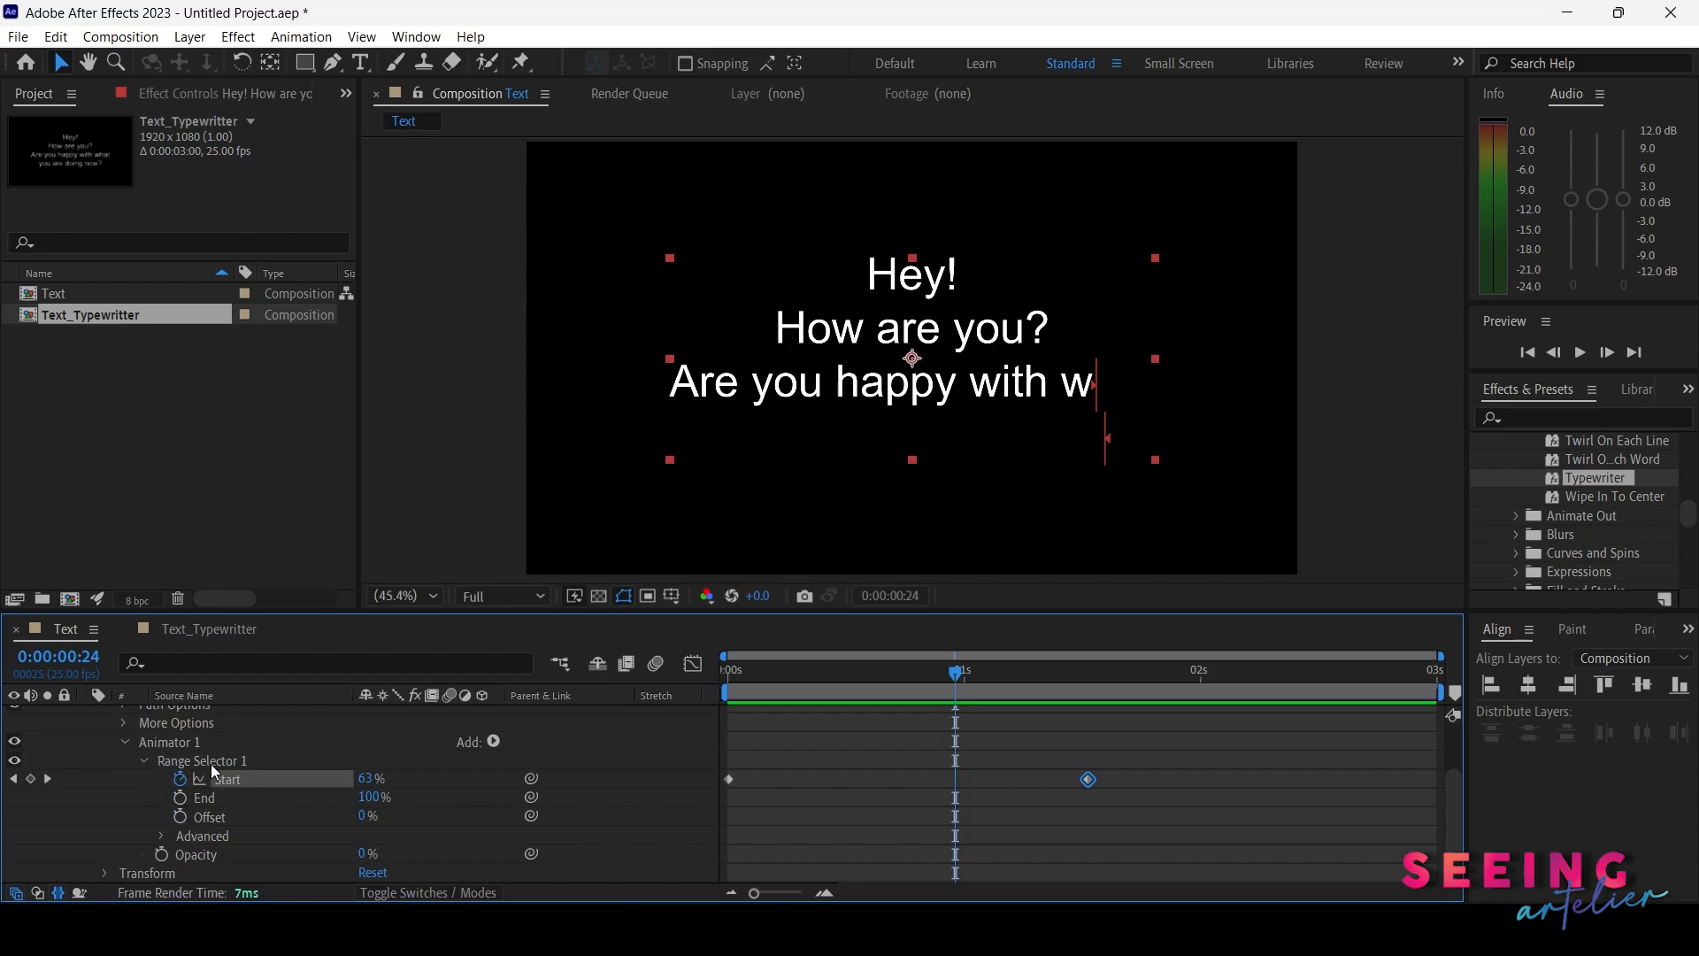
Expand the Range Selector's Advanced options and set Based On to Characters Excluding Spaces
click(162, 836)
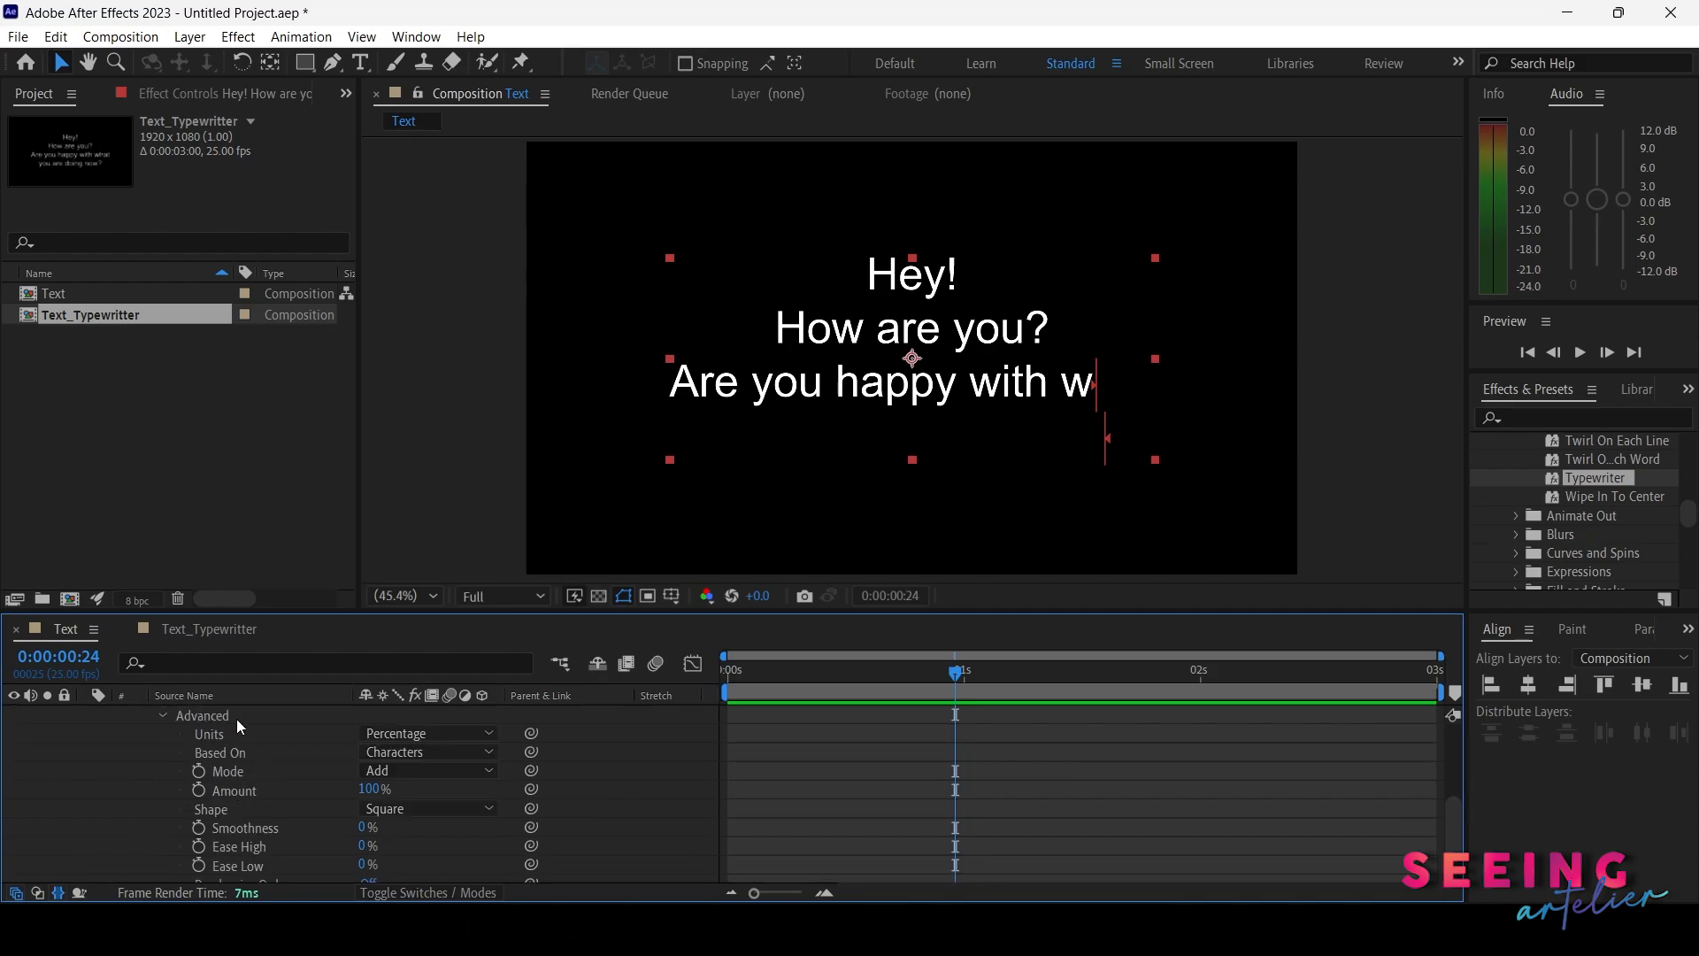
click(410, 761)
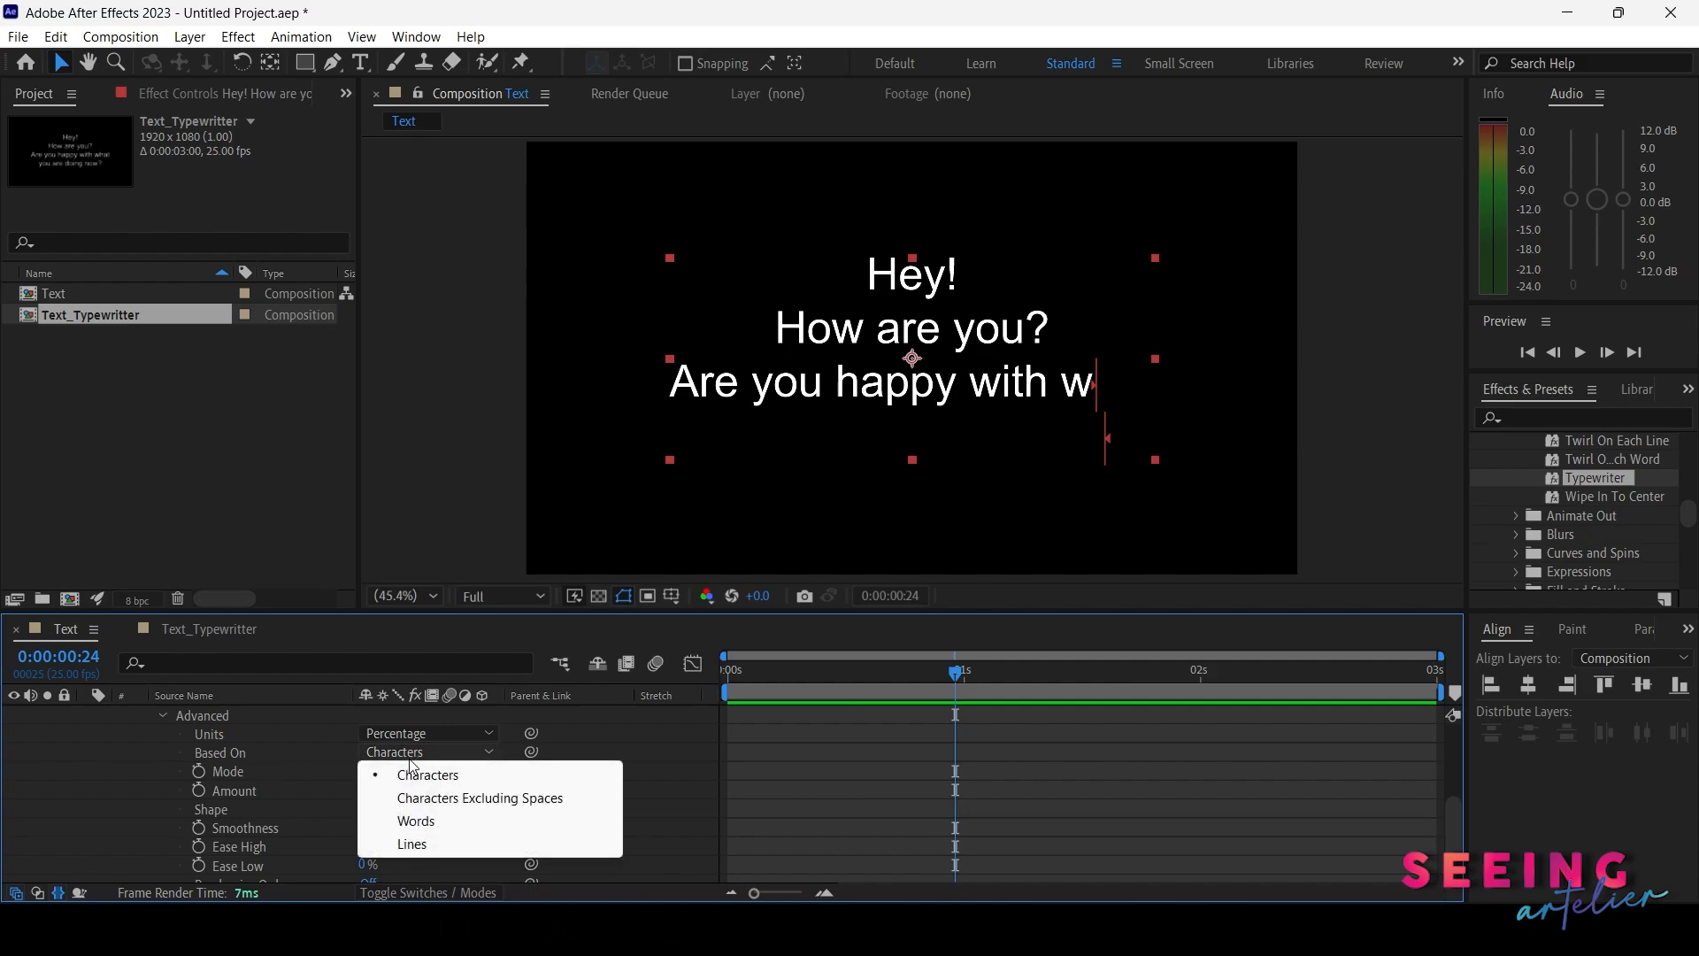
drag(855, 676, 773, 671)
click(425, 751)
click(416, 799)
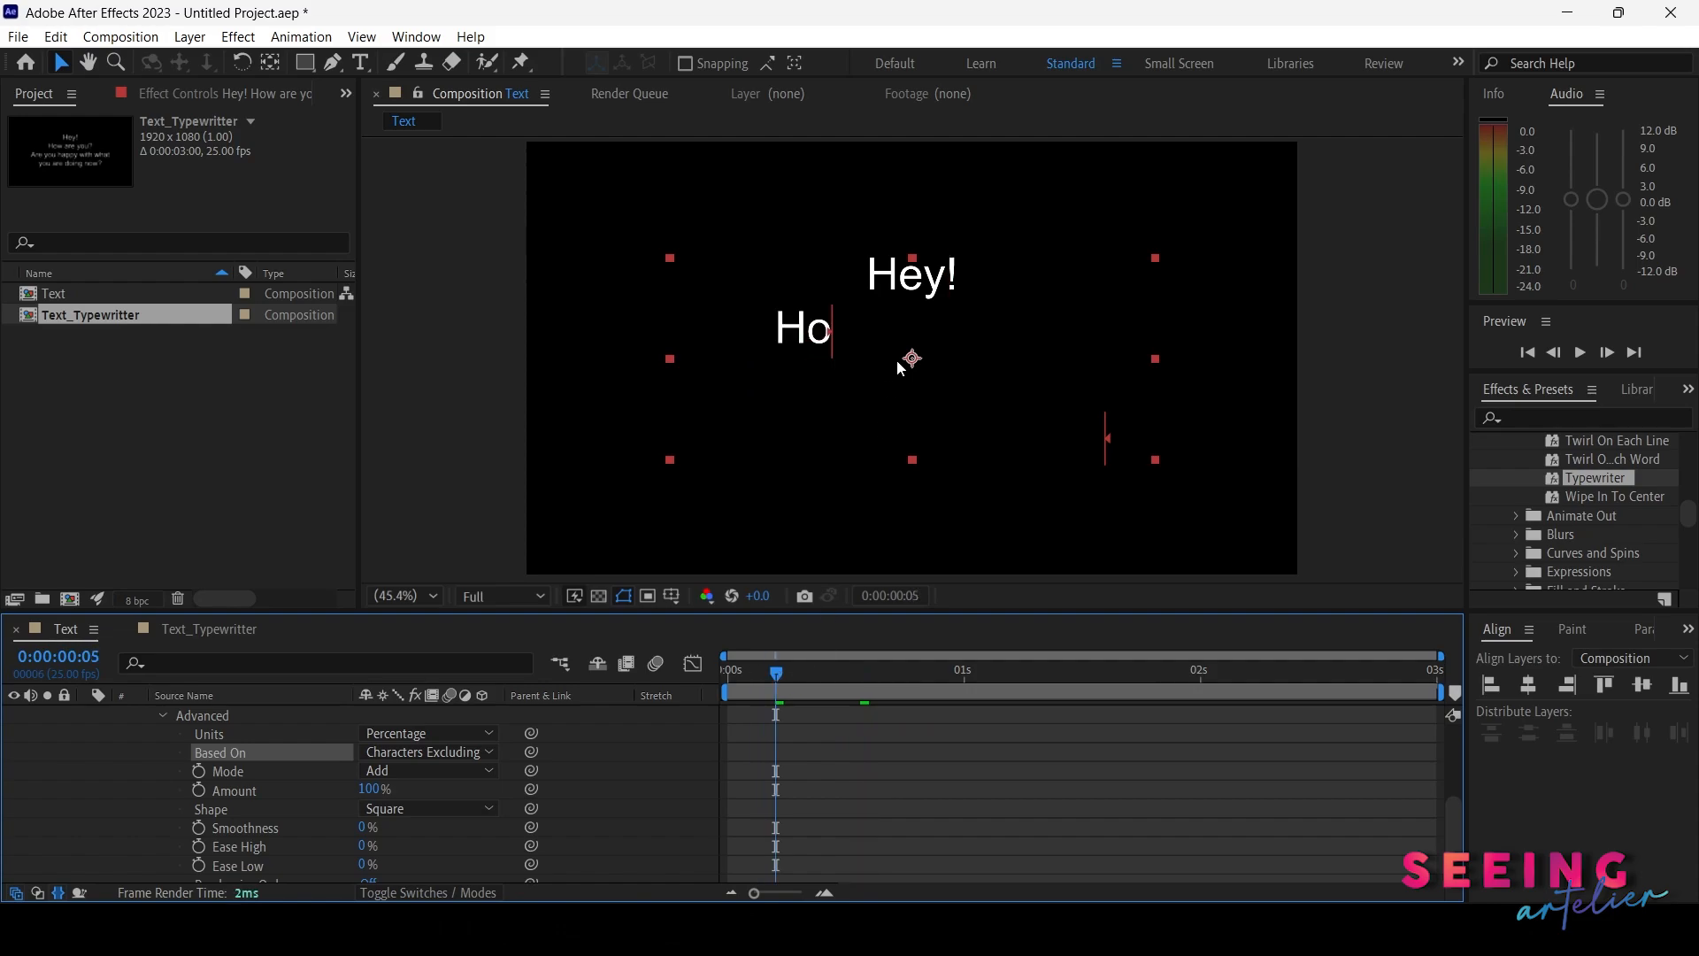
Set Based On to Words and scrub to preview the word-by-word reveal
click(432, 754)
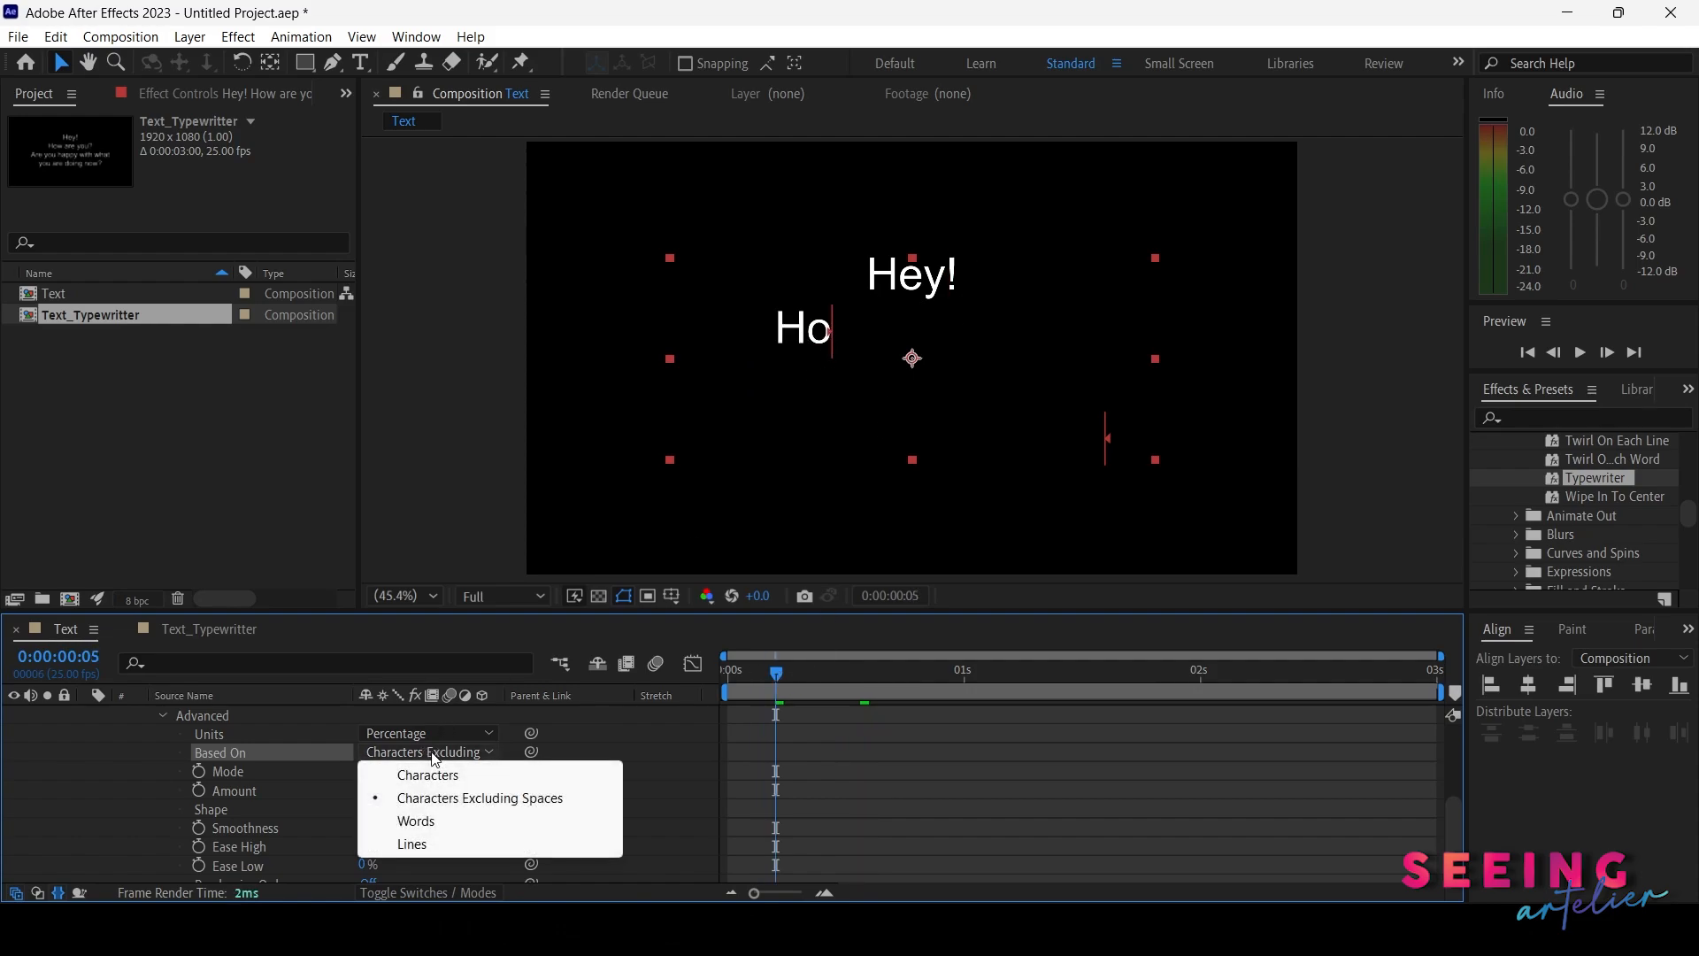
click(432, 827)
drag(708, 677, 858, 683)
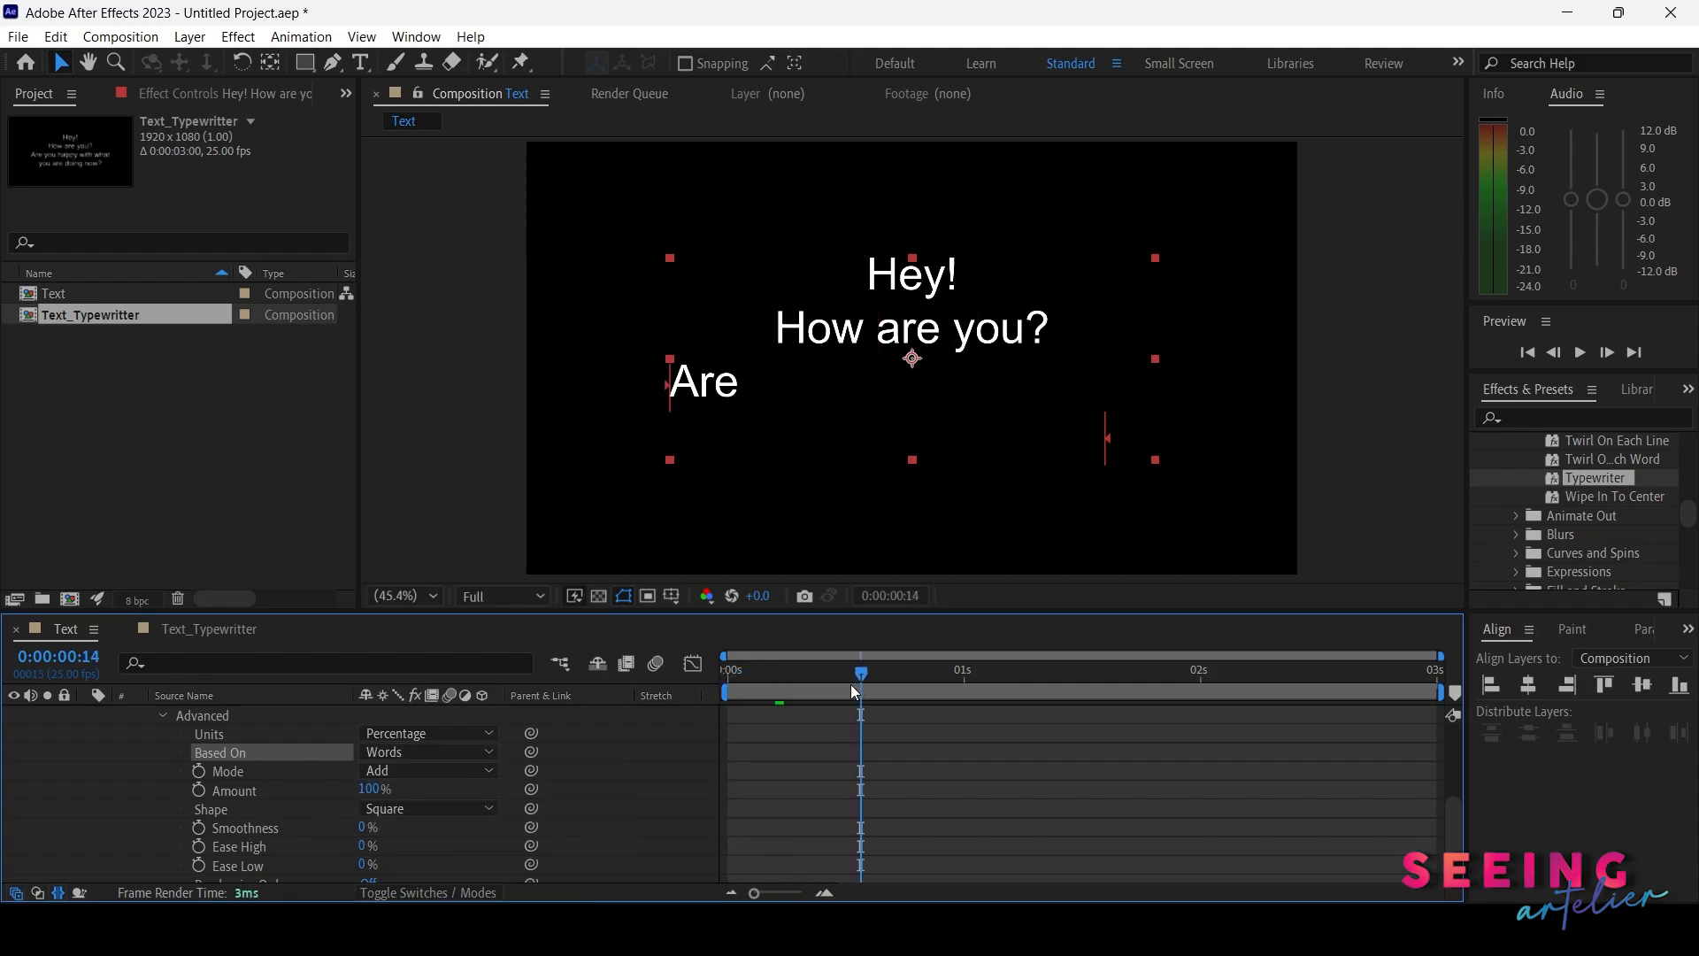
Set Based On to Lines and scrub to preview the line-by-line reveal
click(432, 754)
click(412, 843)
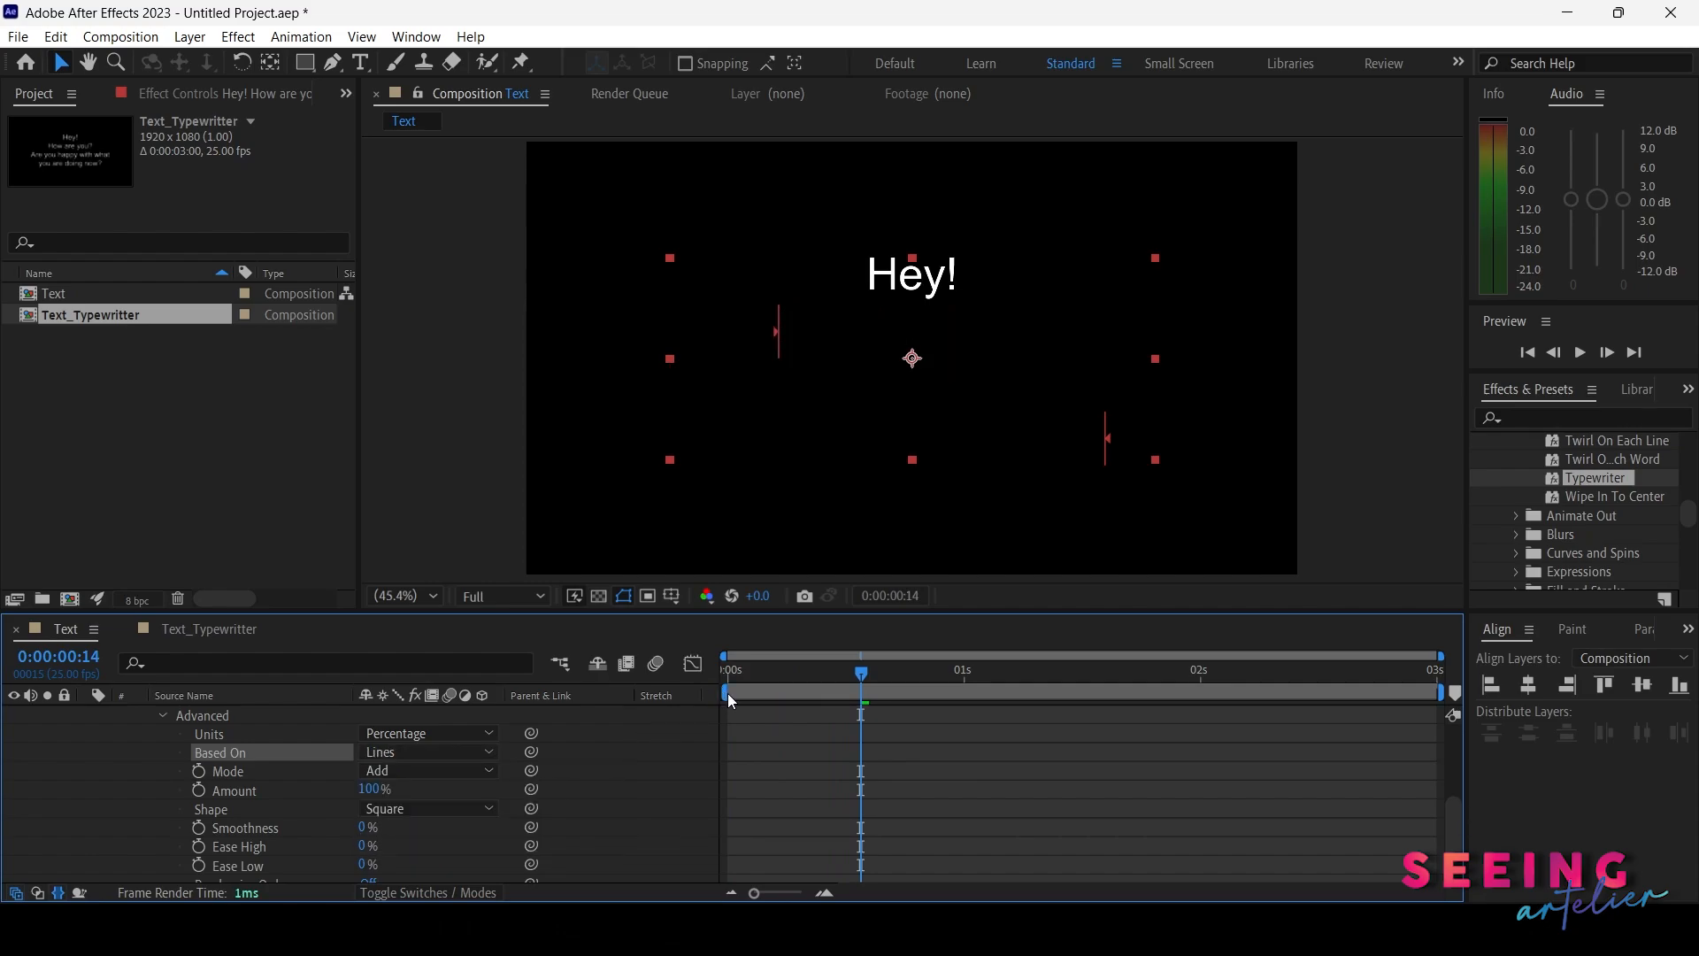
drag(748, 677, 1030, 688)
Collapse Animator 1 and switch off its visibility
scroll(1627, 478, up, 5)
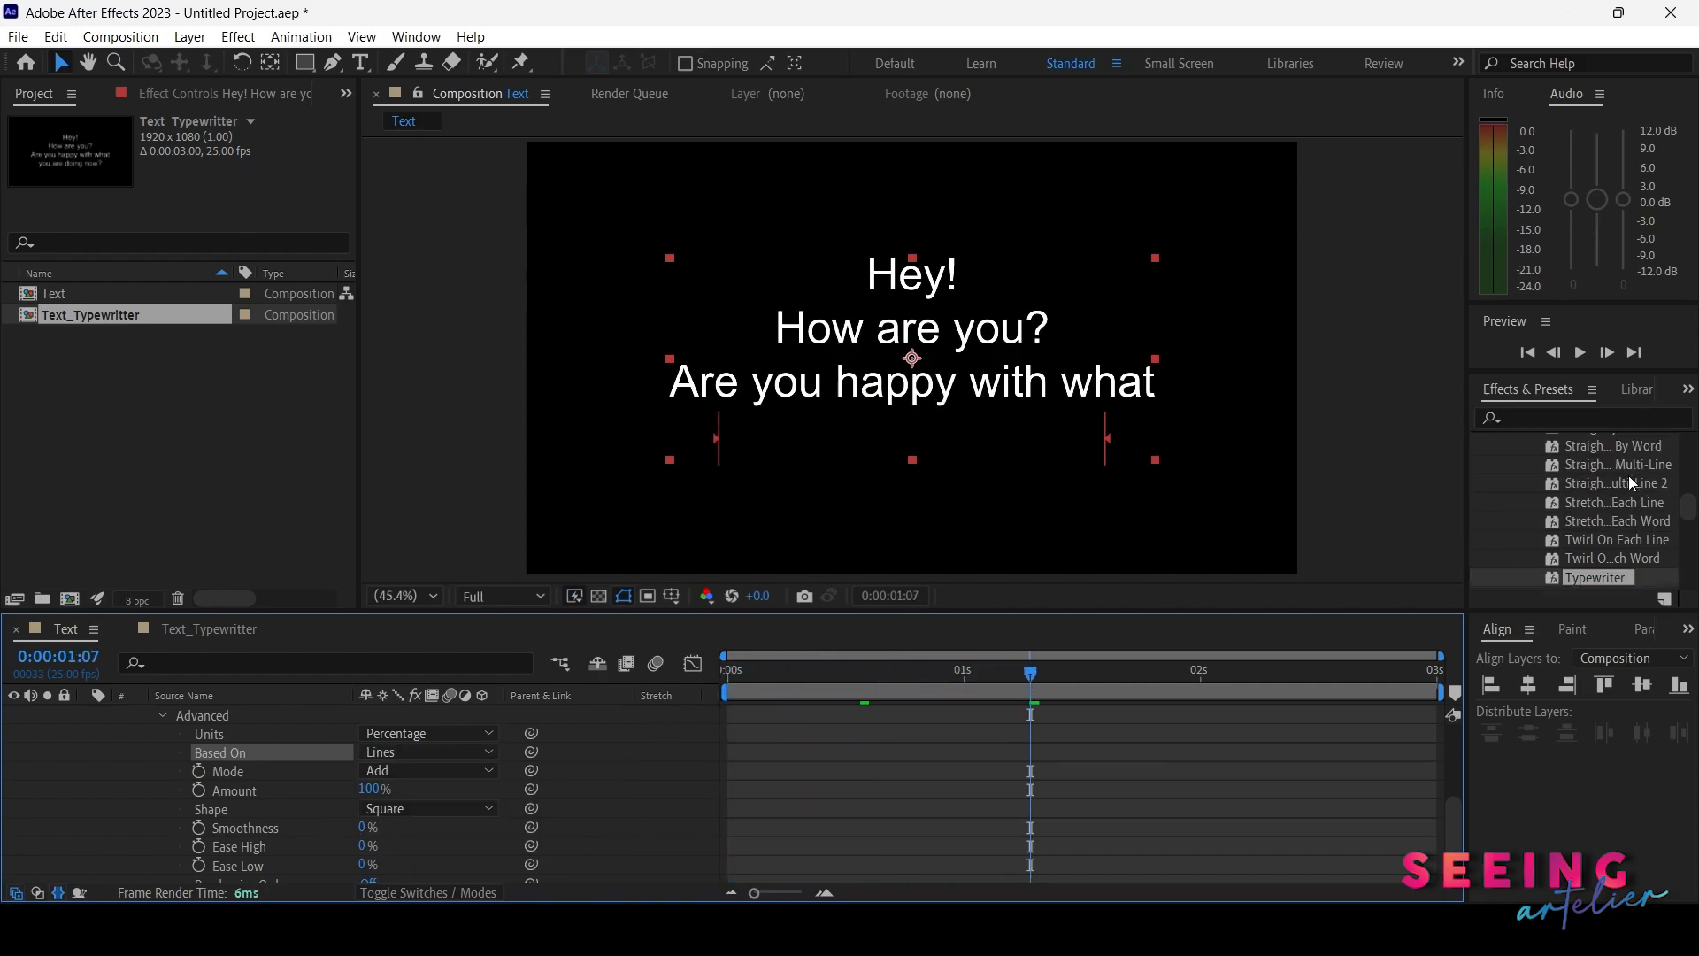
scroll(1629, 475, up, 5)
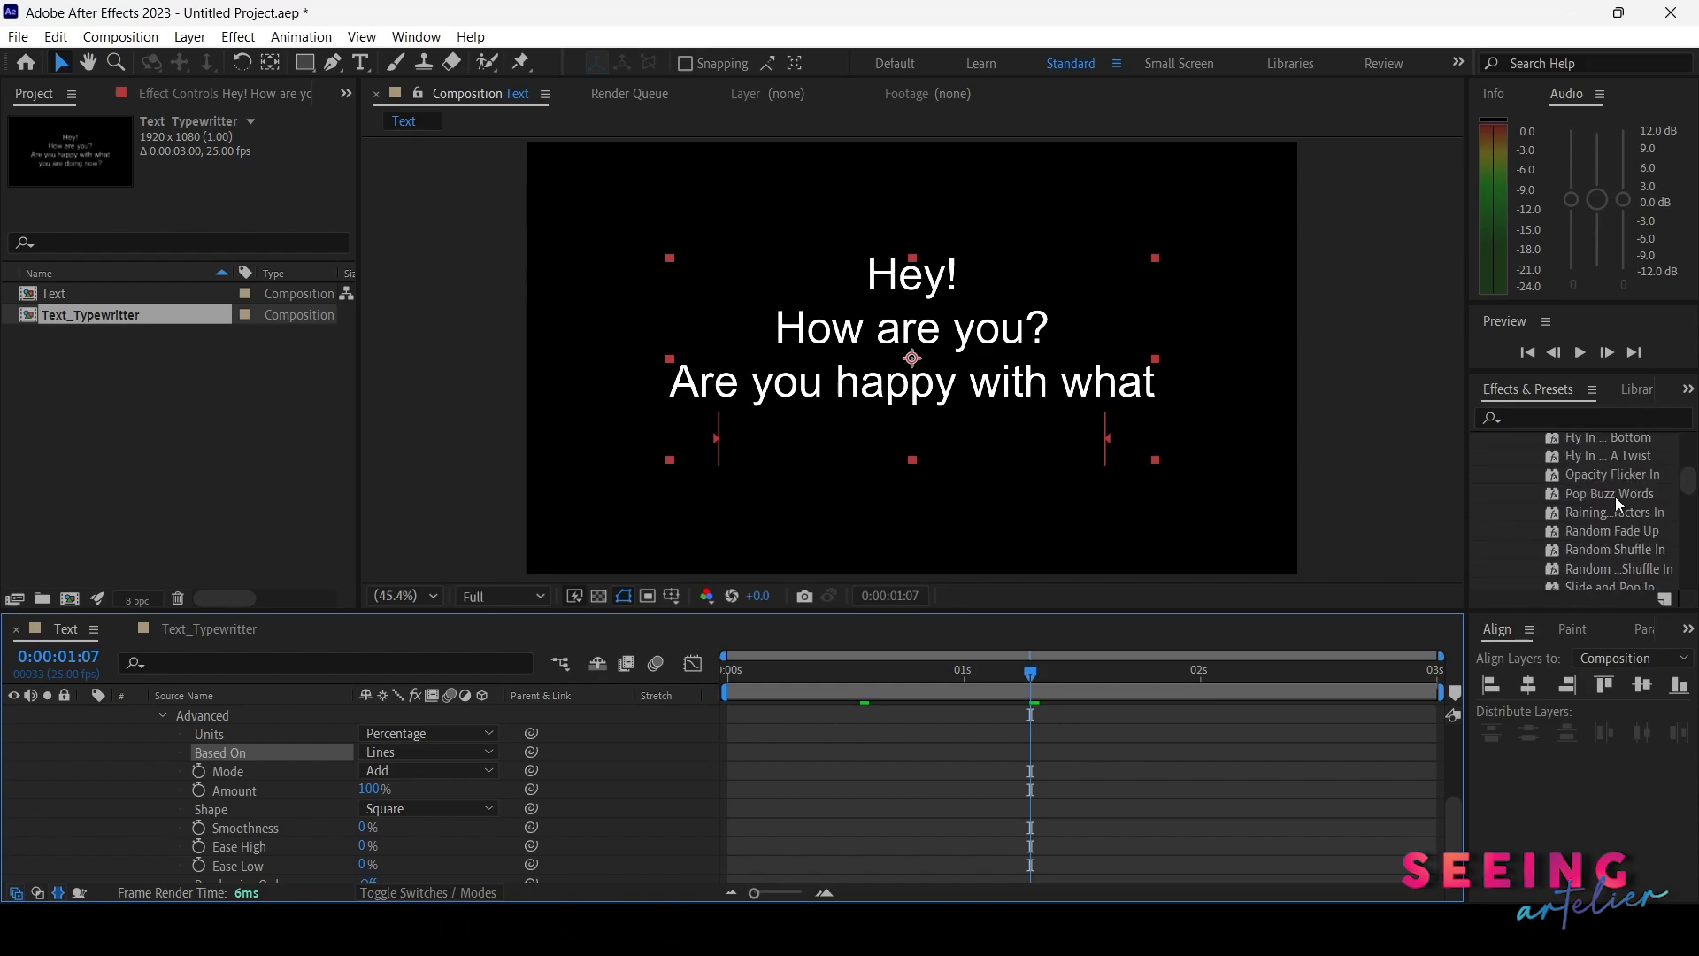
scroll(178, 829, up, 3)
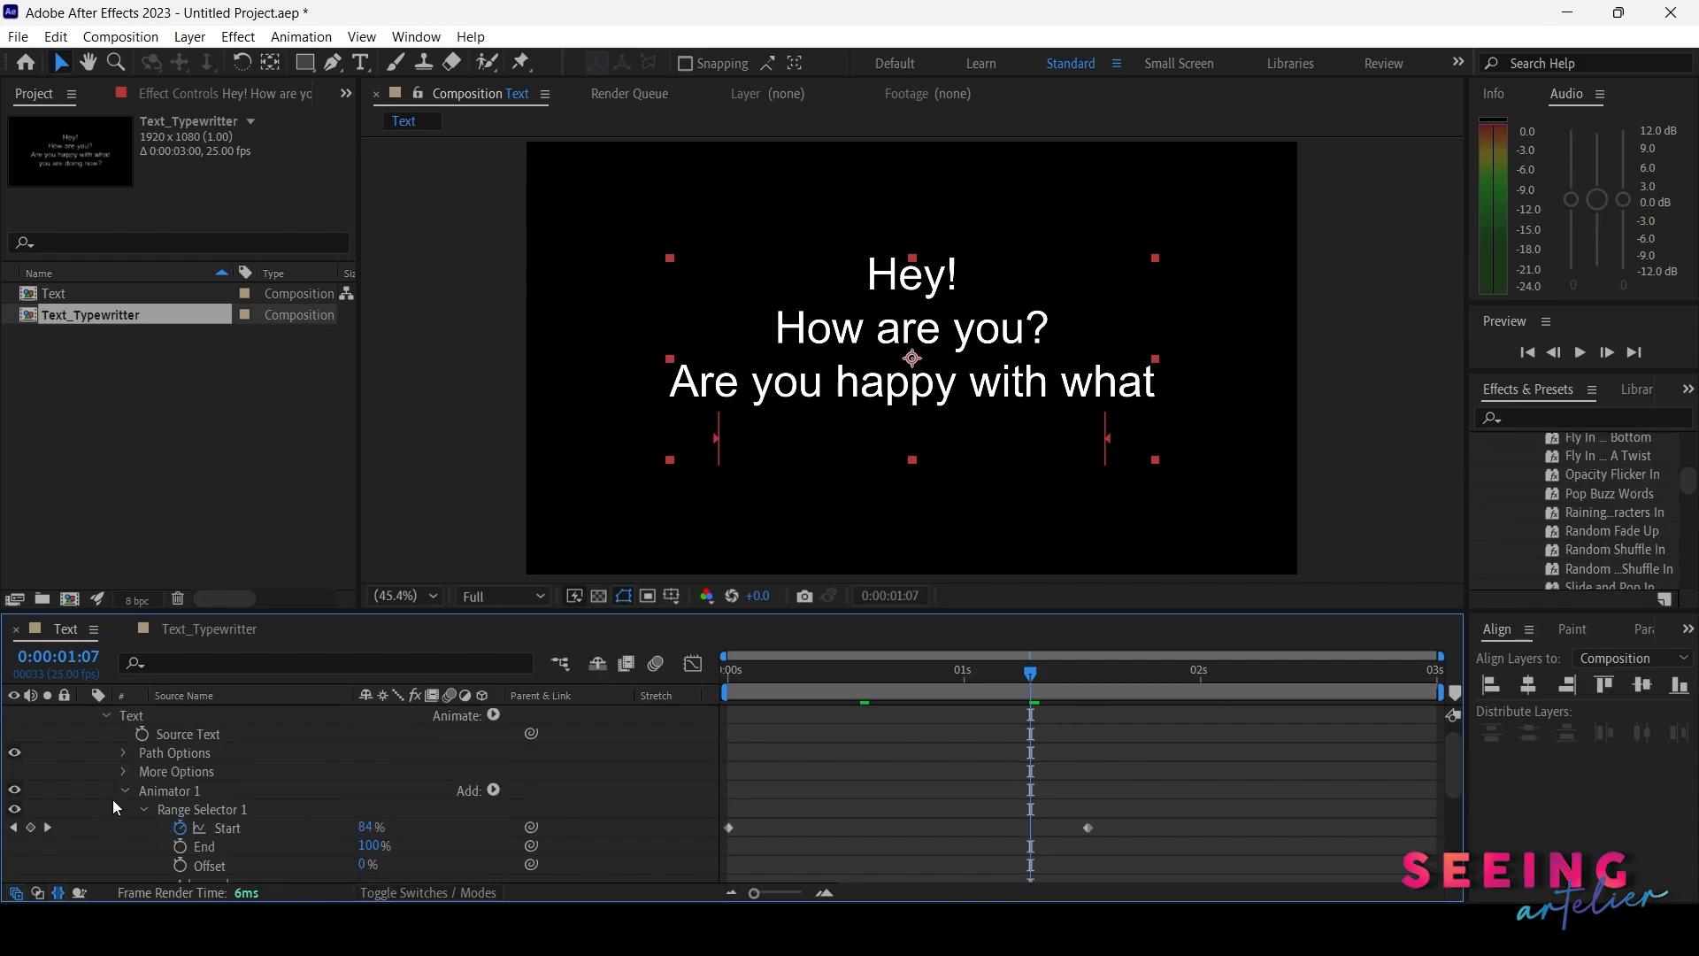
click(131, 790)
click(125, 790)
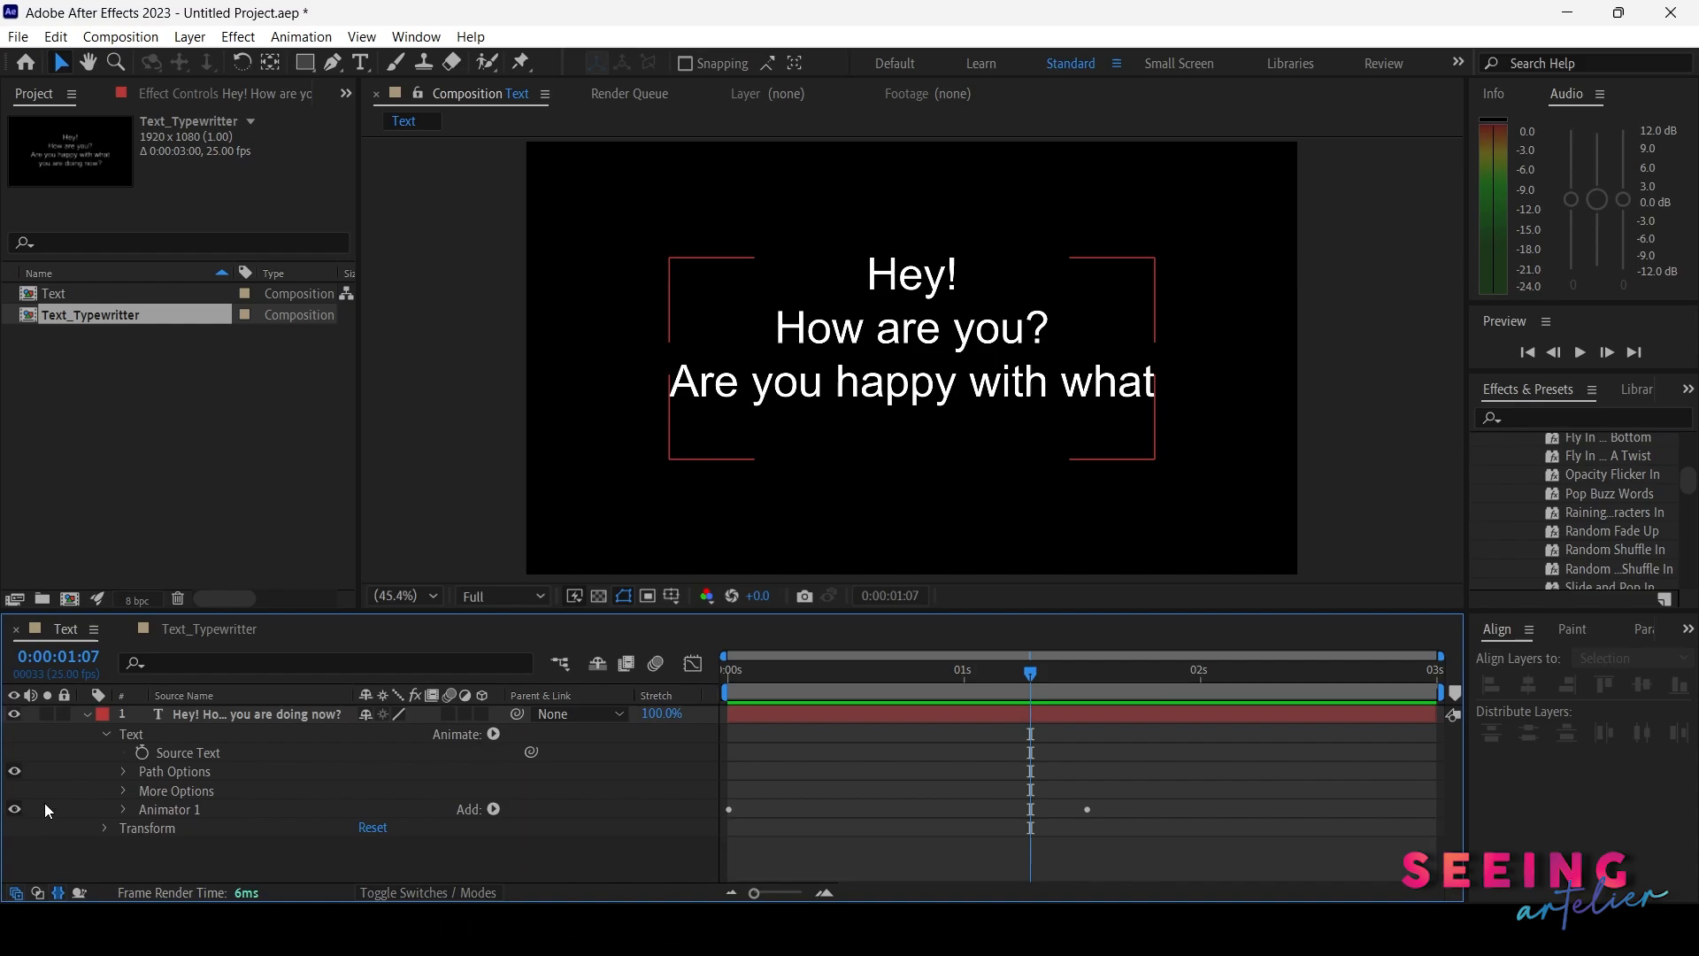
click(14, 809)
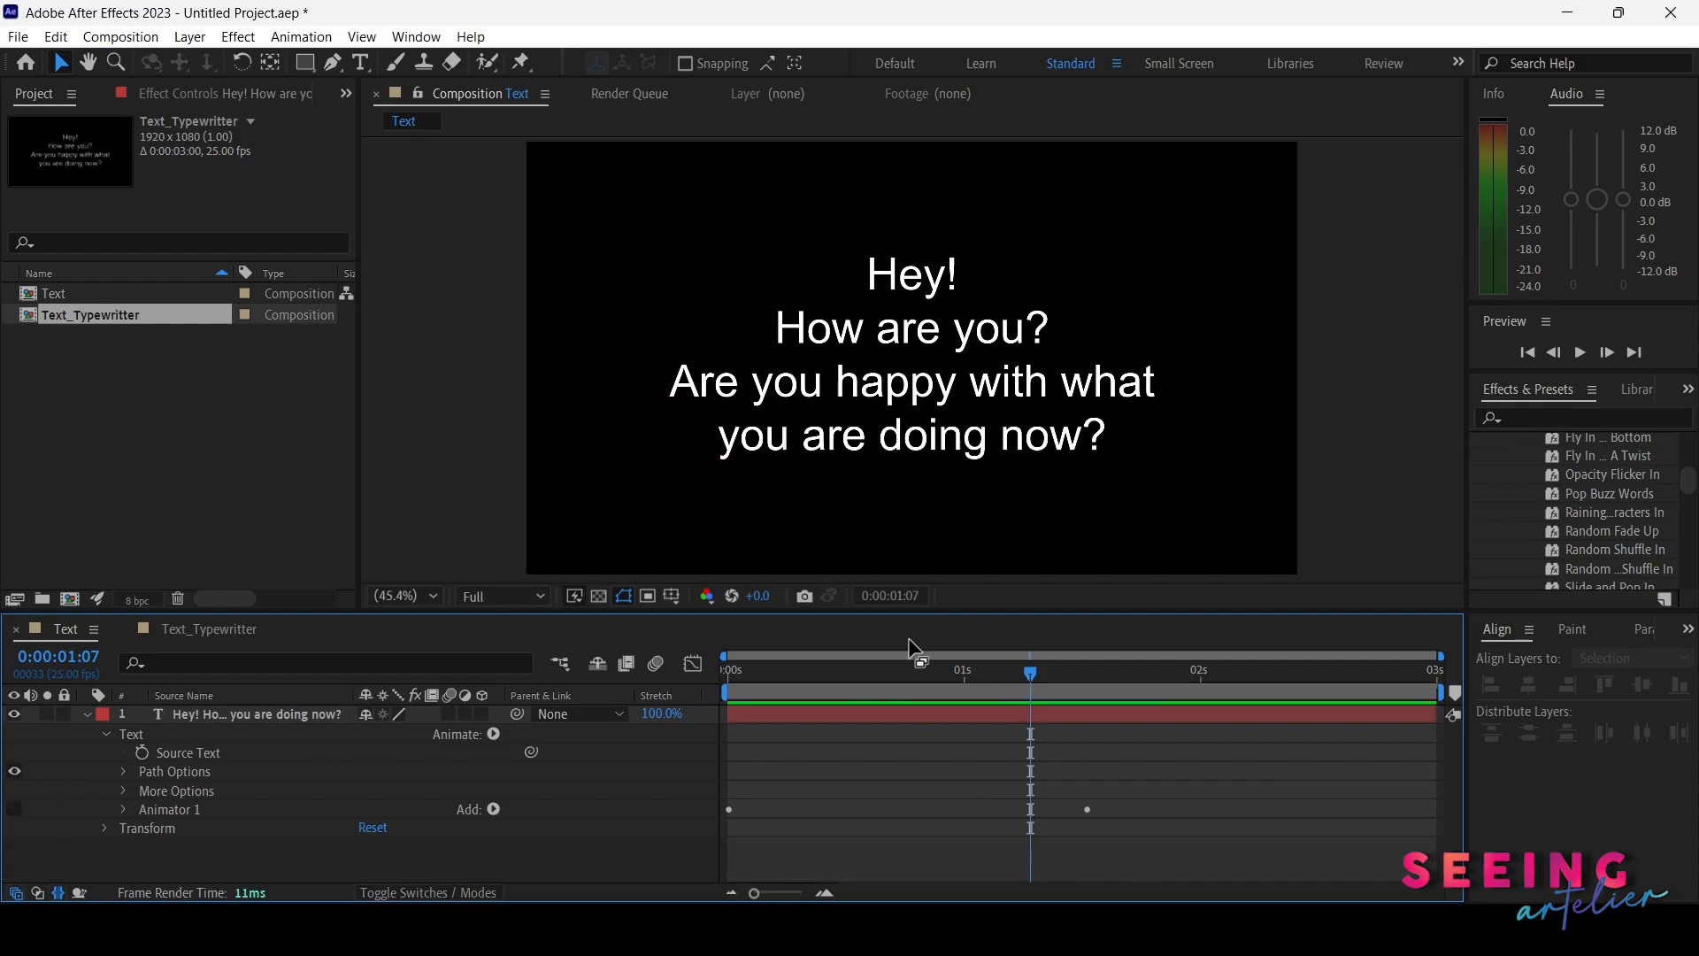
Apply the Fade Up And Flip preset to the text layer at the start and scrub to preview it
drag(1030, 673, 727, 670)
scroll(1610, 504, up, 2)
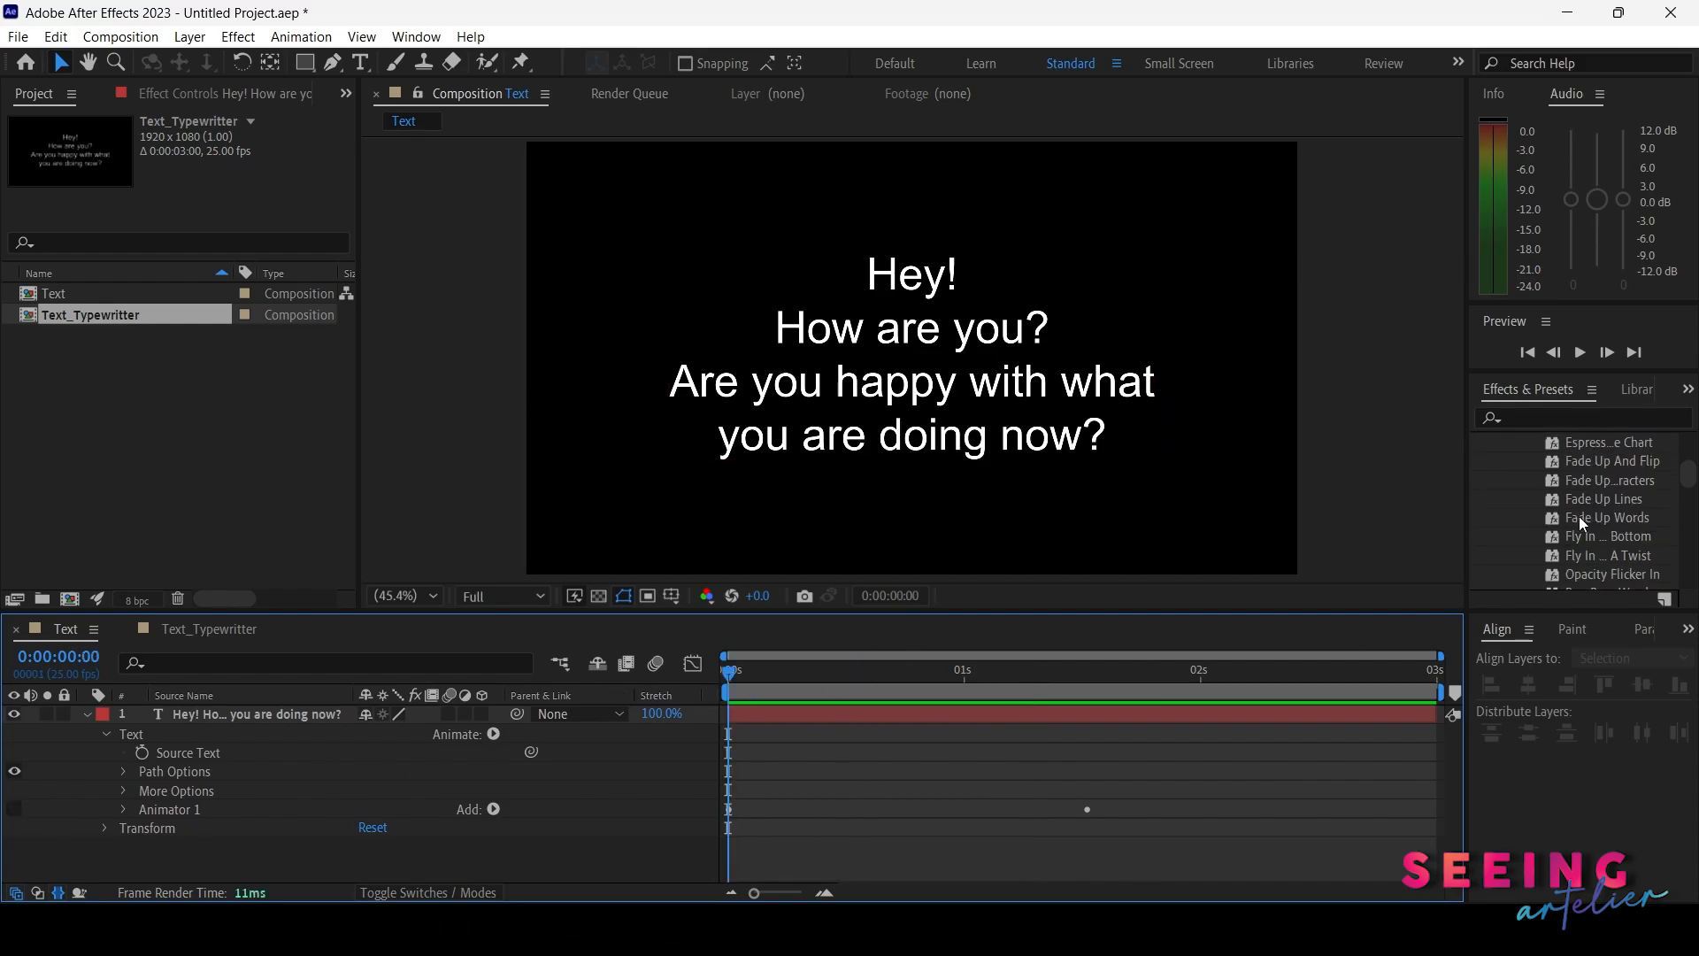
drag(1619, 462, 915, 709)
drag(750, 673, 1126, 676)
Expand Animator 2's Range Selector advanced options and set Based On to Characters, then scrub to preview
click(123, 828)
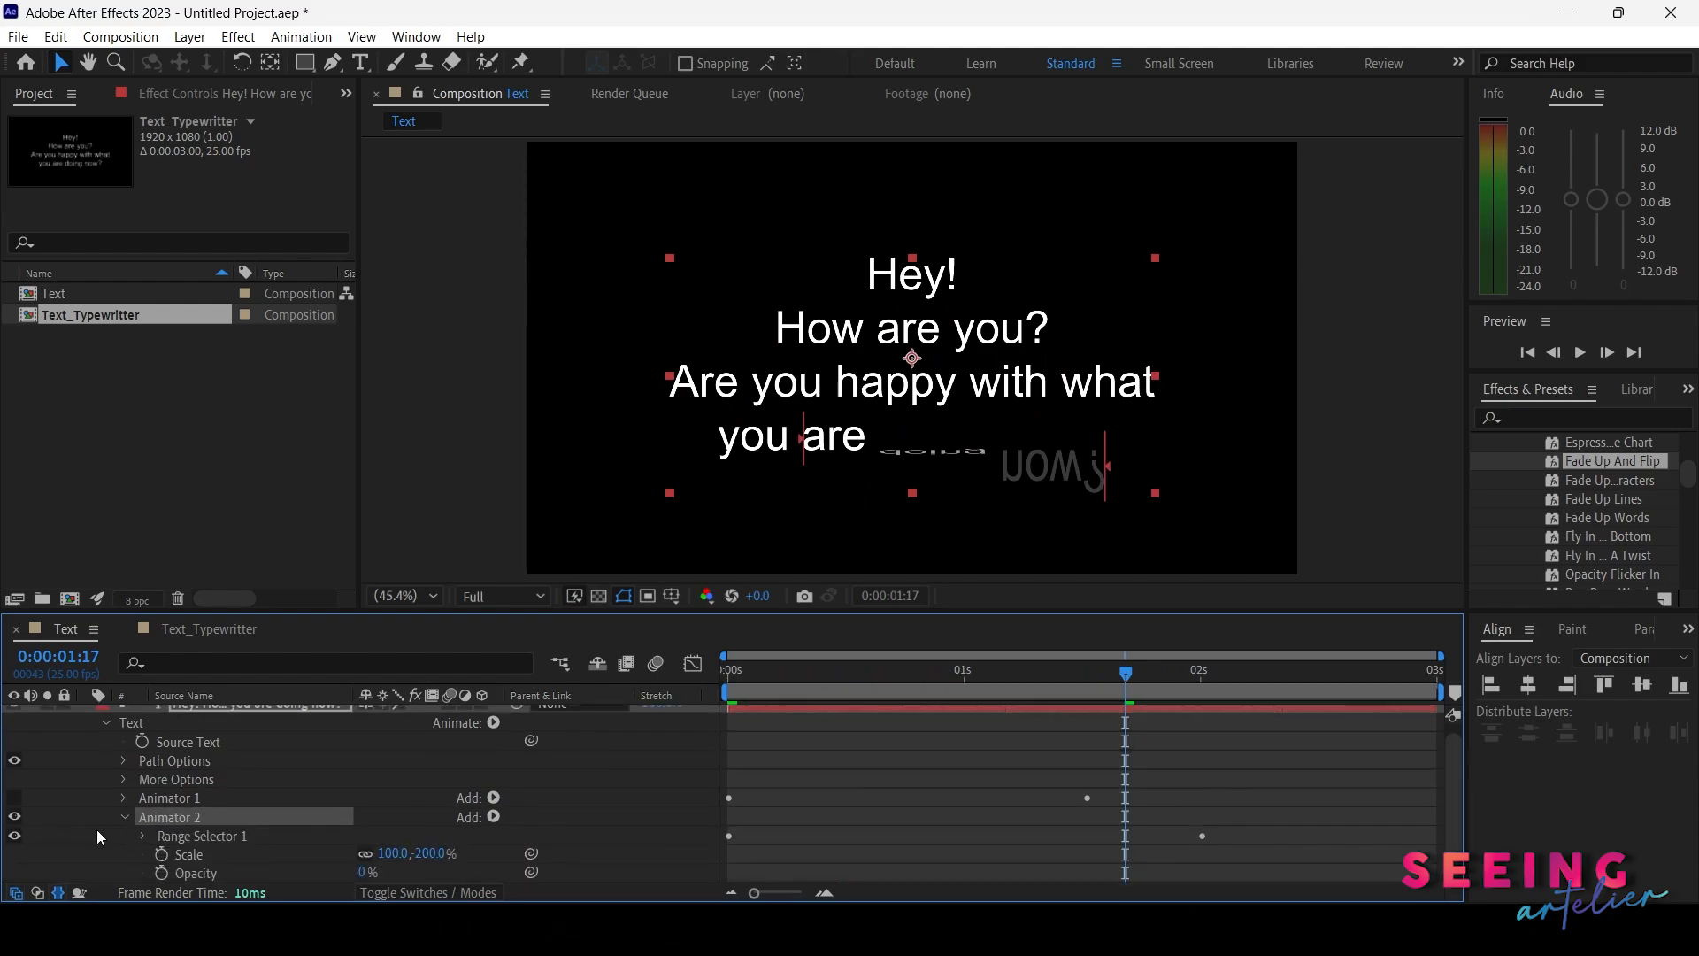
scroll(97, 846, down, 1)
click(142, 818)
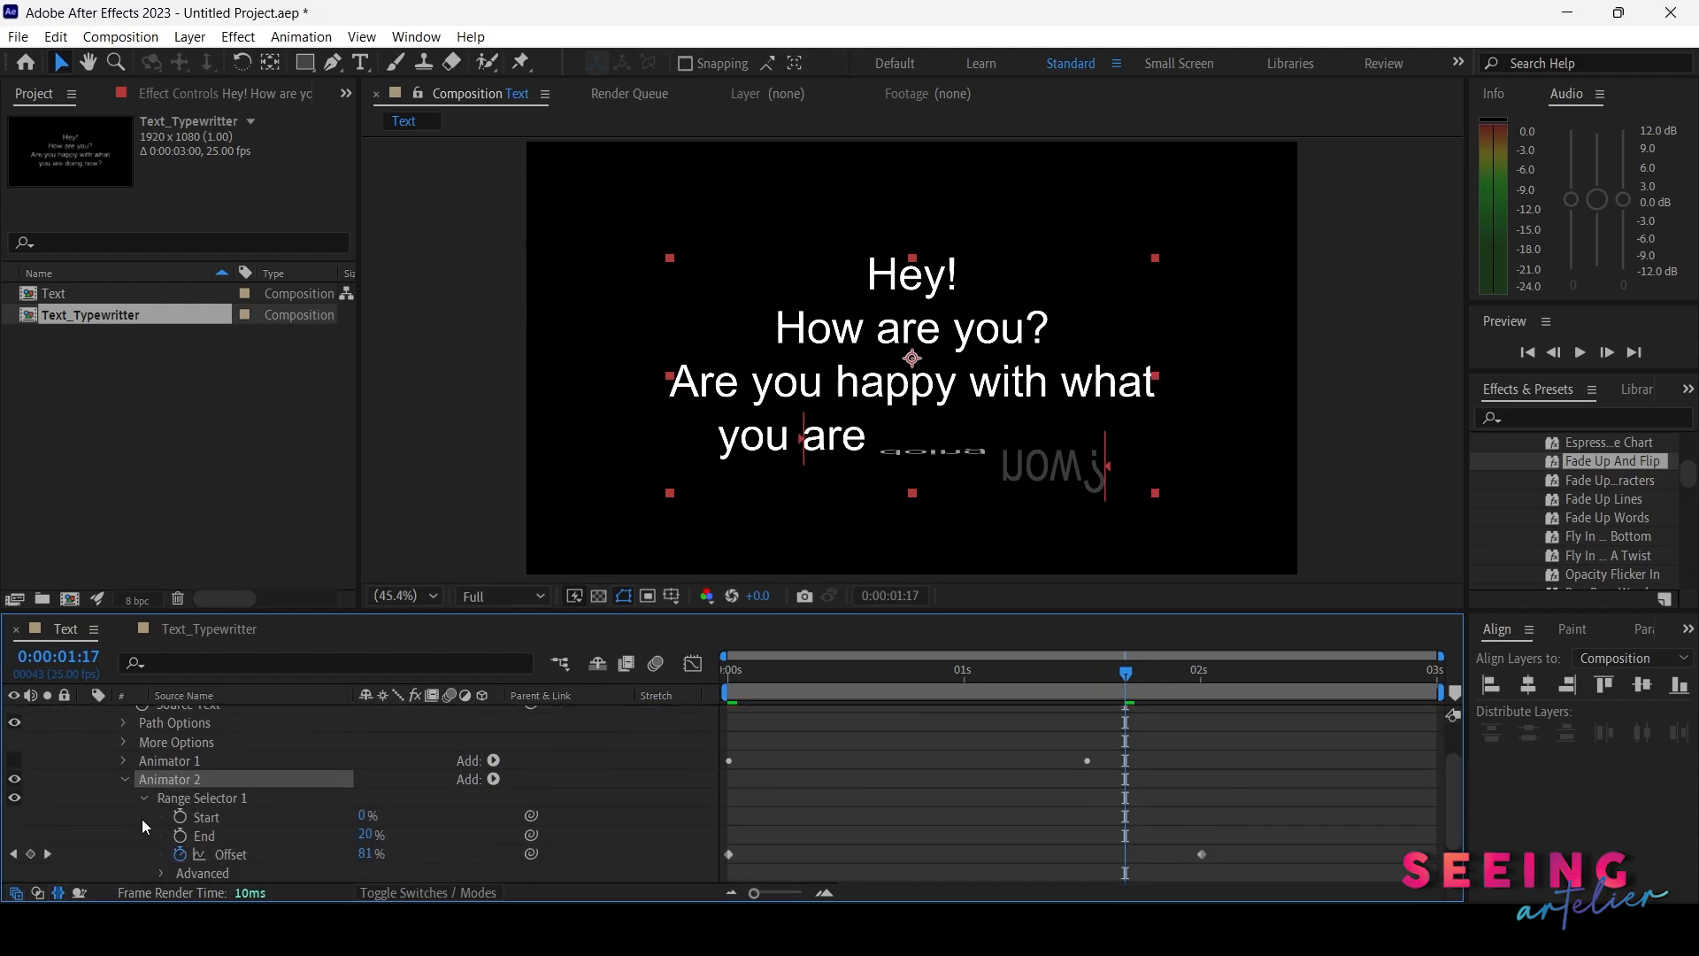
scroll(120, 830, down, 3)
click(157, 818)
scroll(154, 818, down, 6)
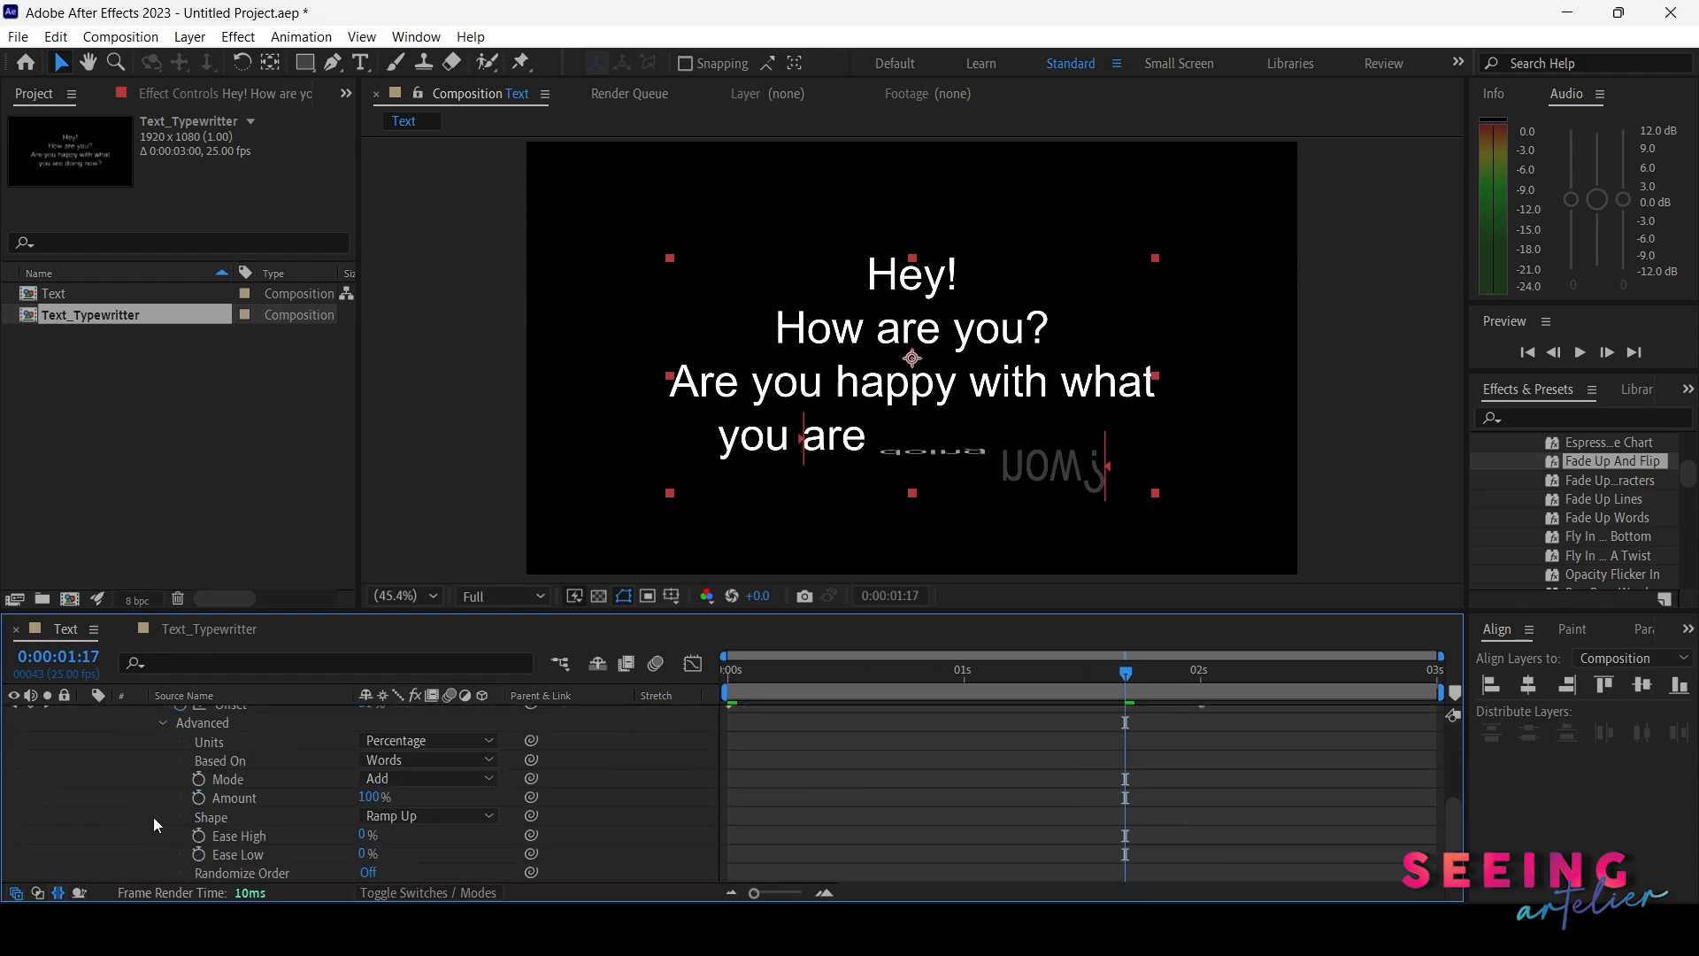
scroll(317, 793, up, 2)
click(434, 763)
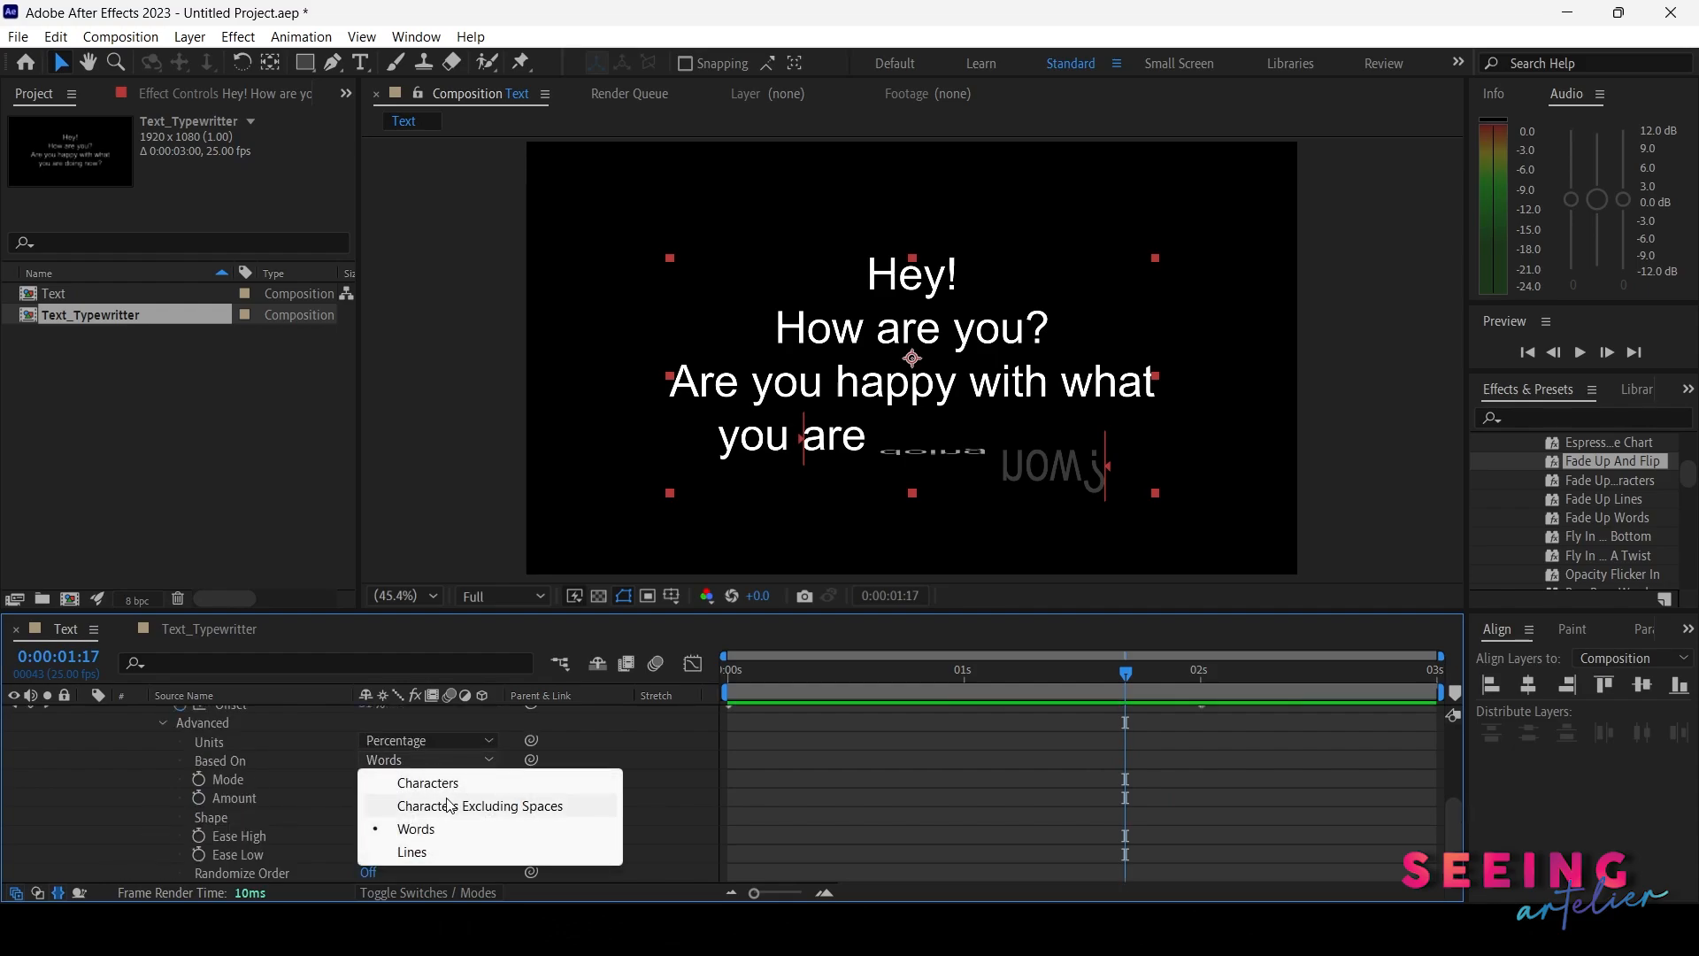
click(402, 773)
drag(876, 677, 1191, 677)
scroll(221, 788, down, 1)
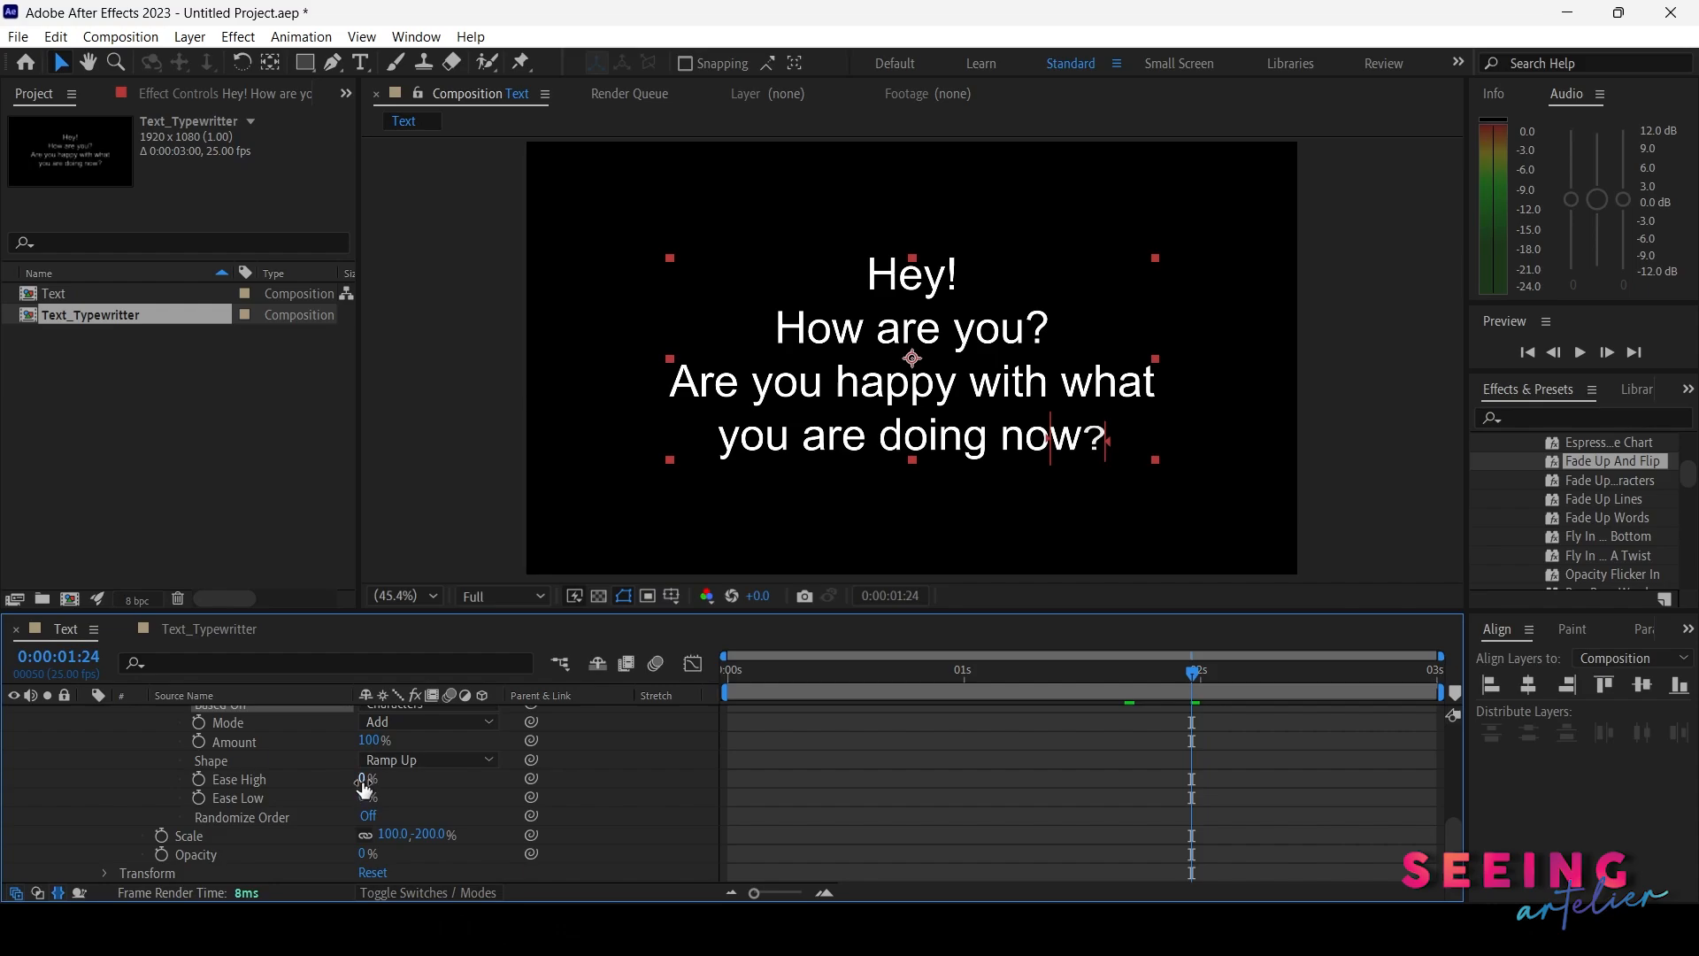
Set Animator 2's Ease High to 50% and play back the animation from the start to preview it
click(364, 778)
text(50)
key(Return)
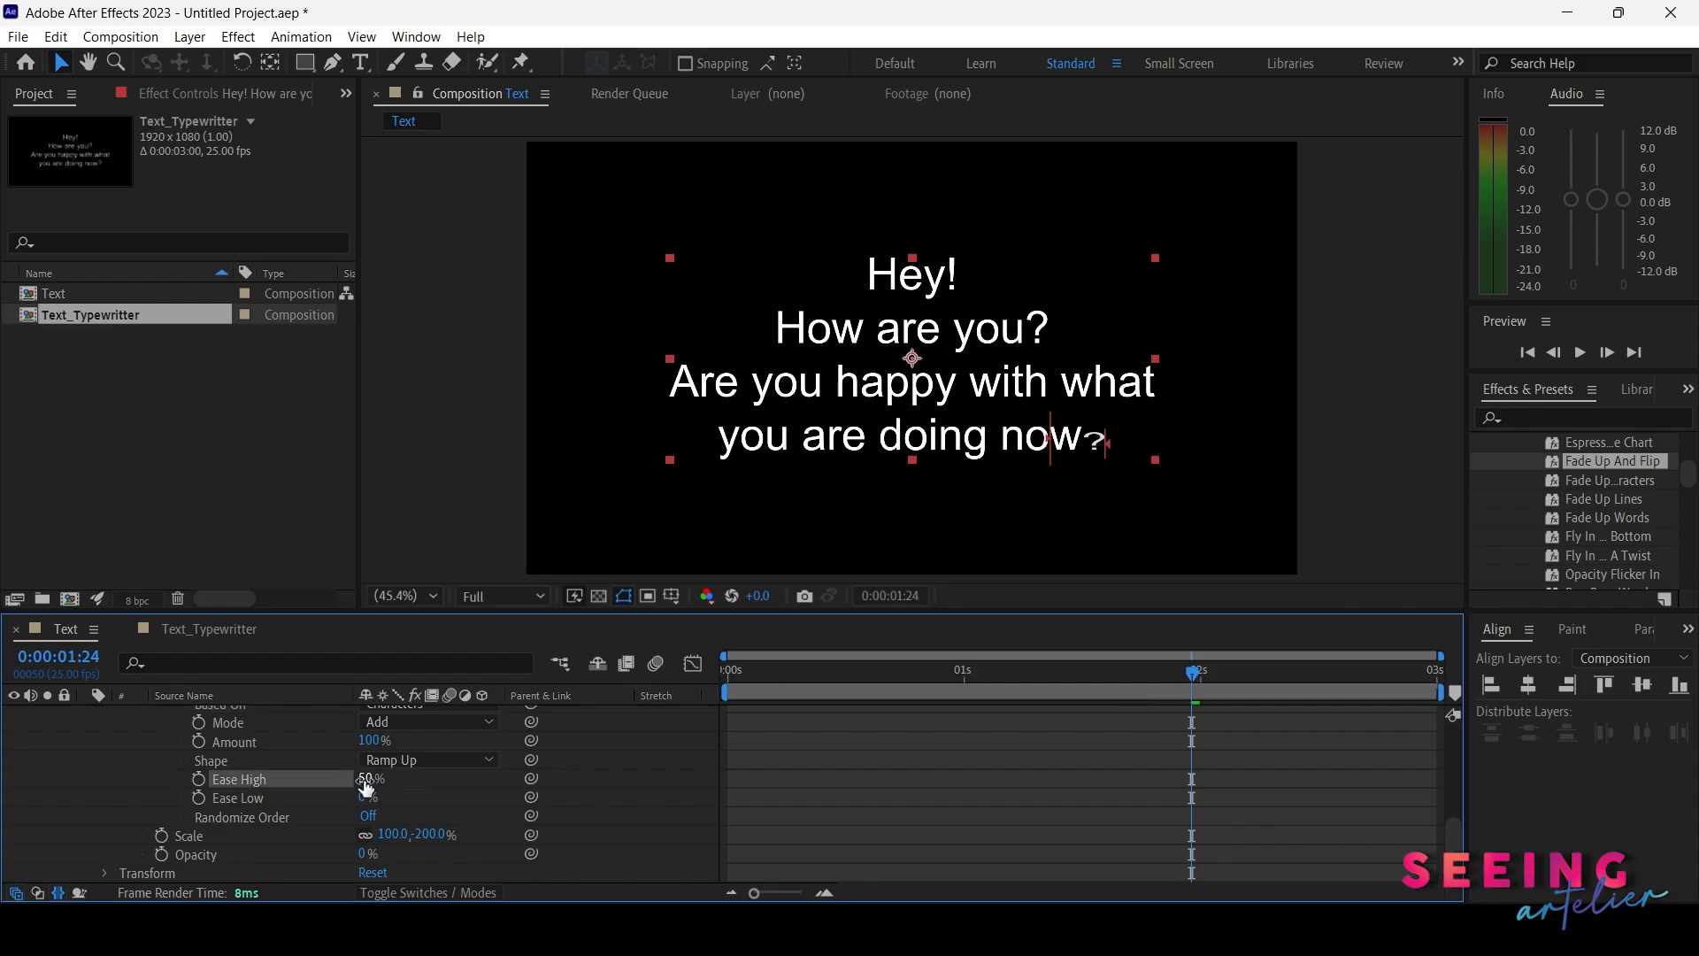
drag(831, 692, 740, 681)
key(Home)
key(space)
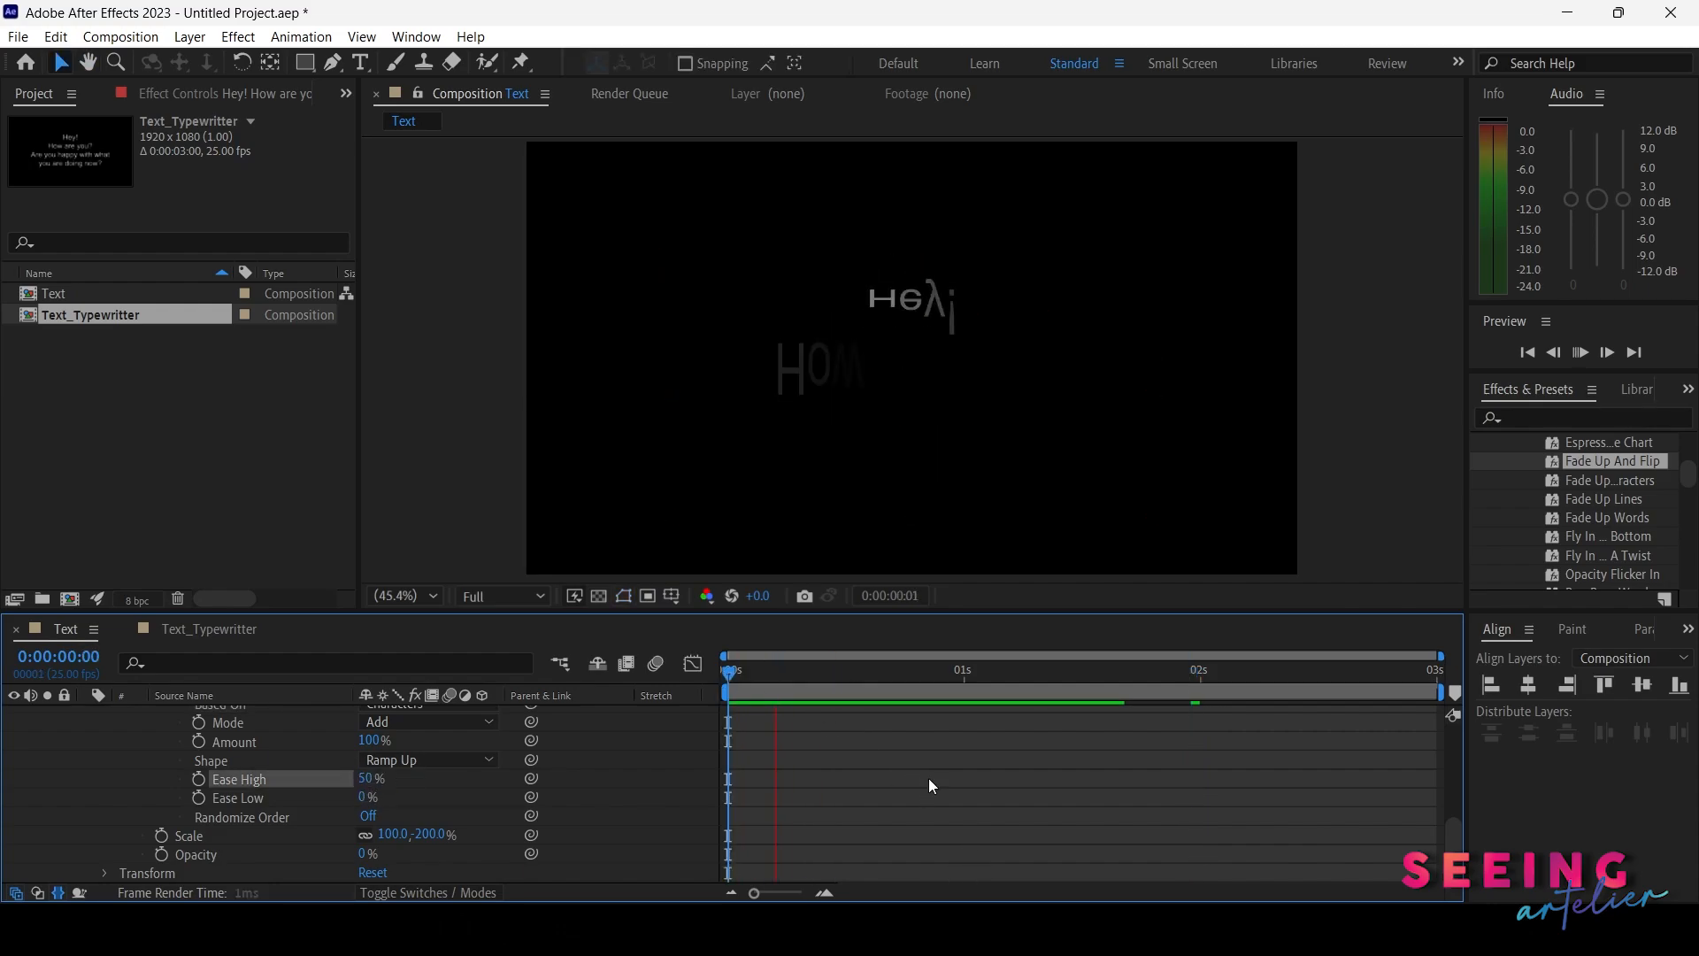
key(space)
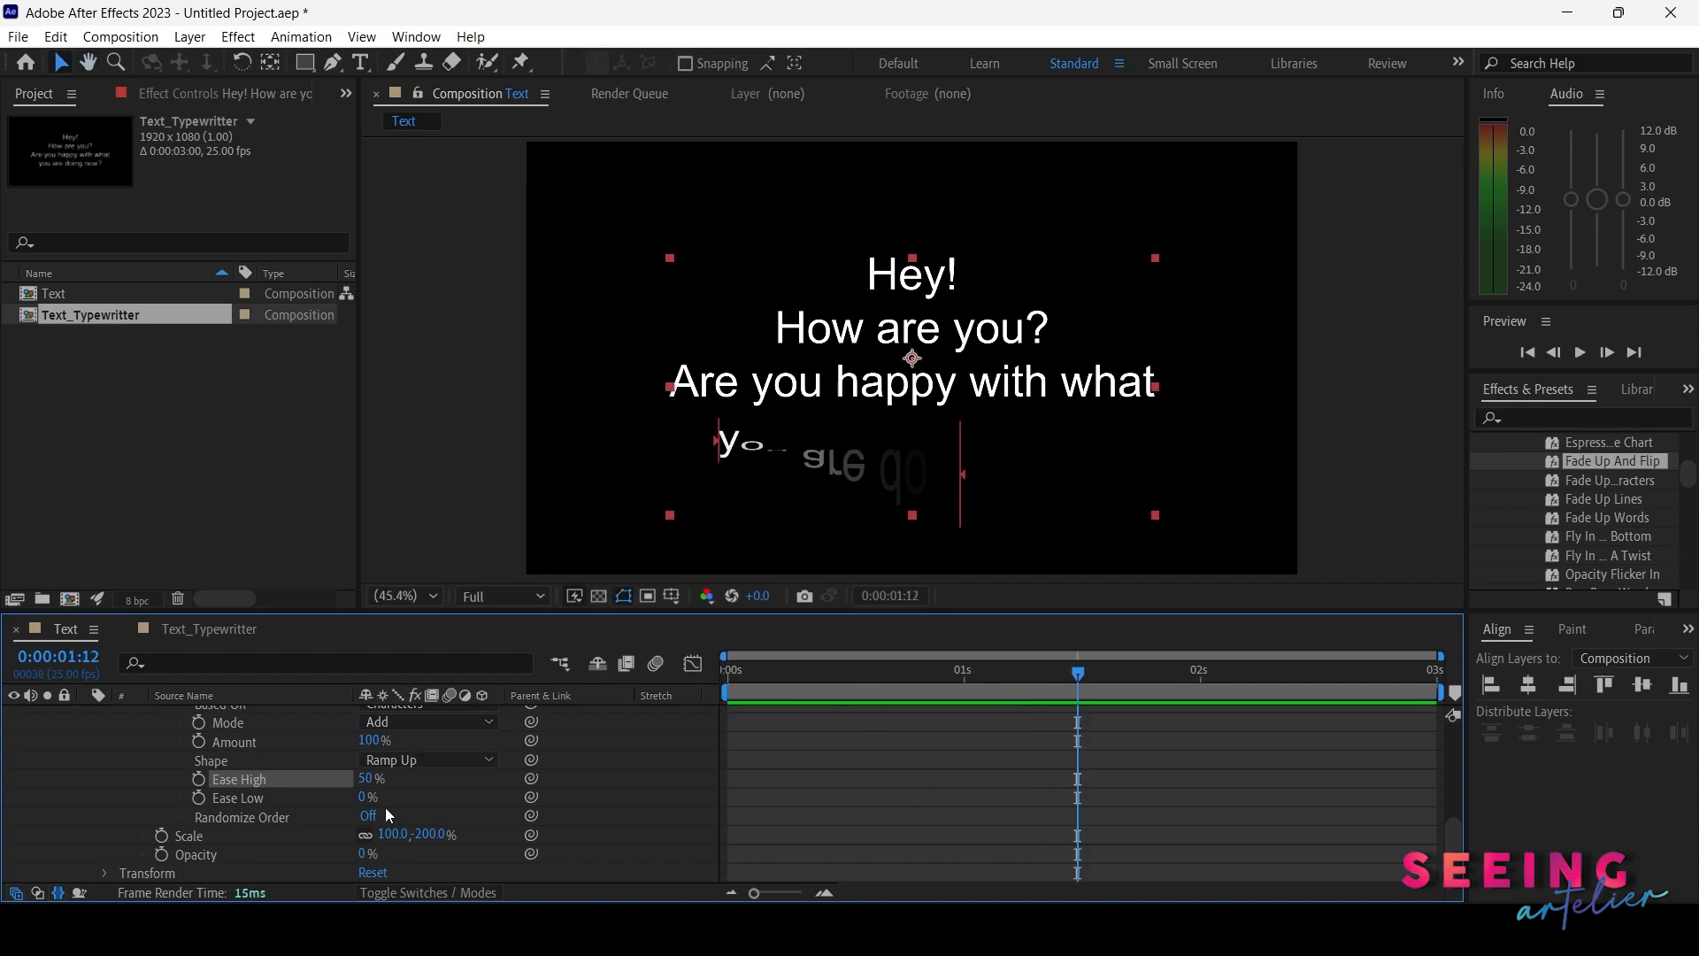
Set Ease Low to 50% and play back the animation to preview the eased reveal
click(366, 796)
text(50)
key(Return)
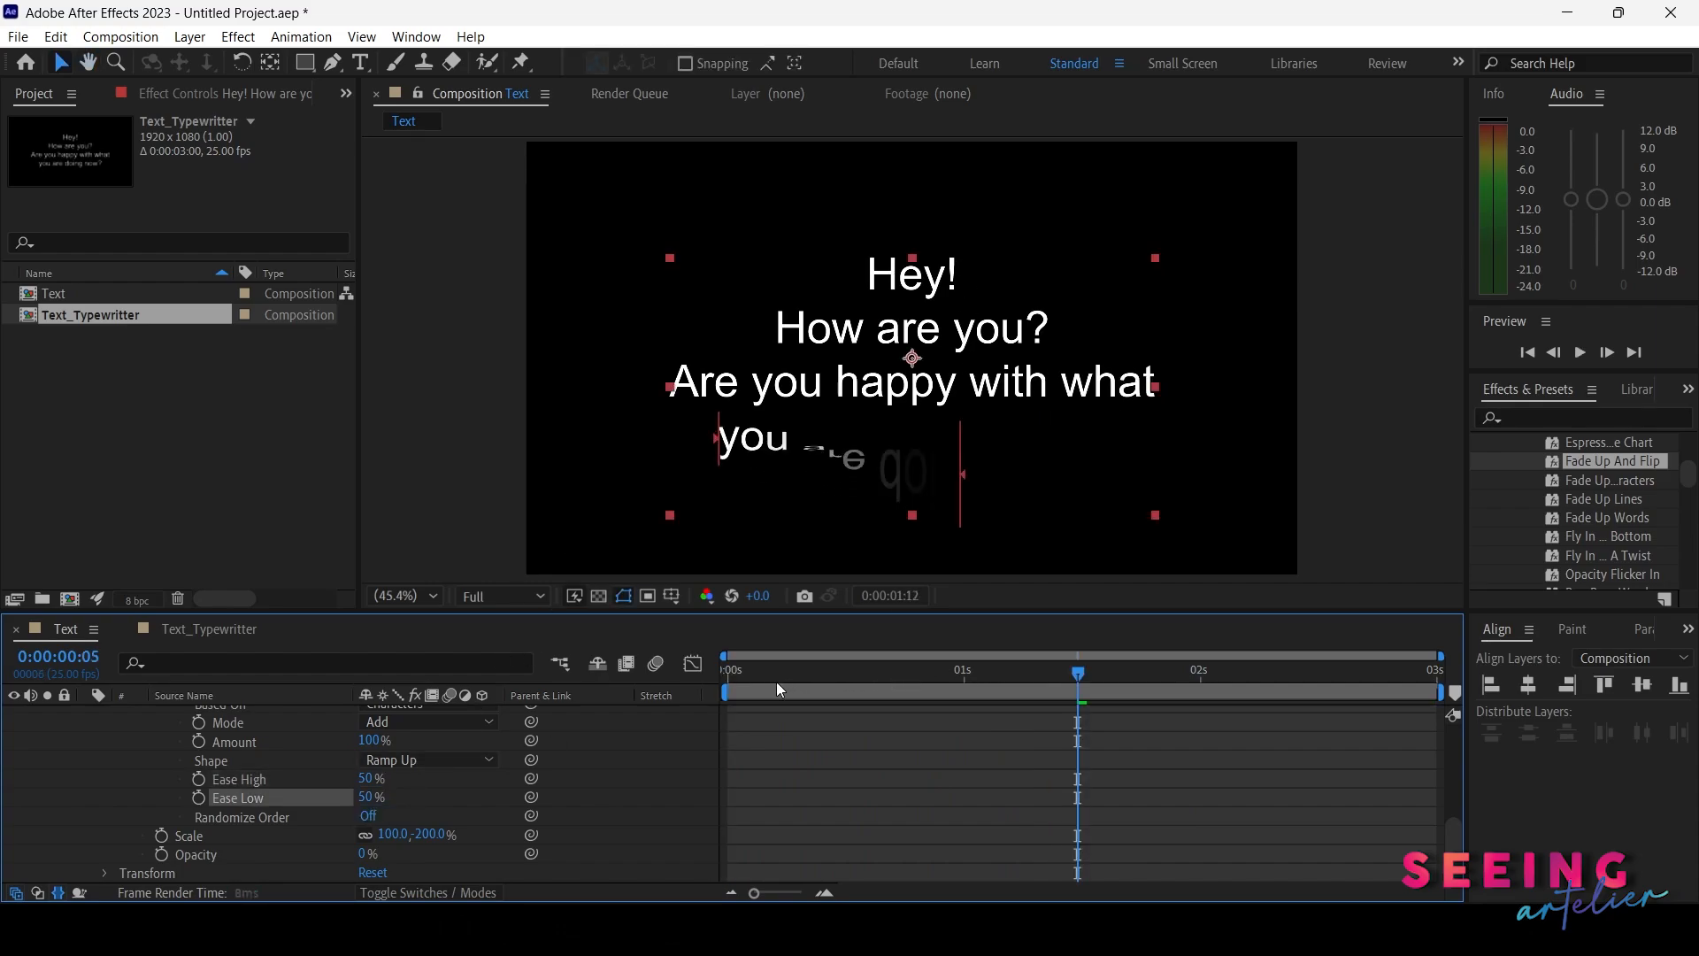
key(space)
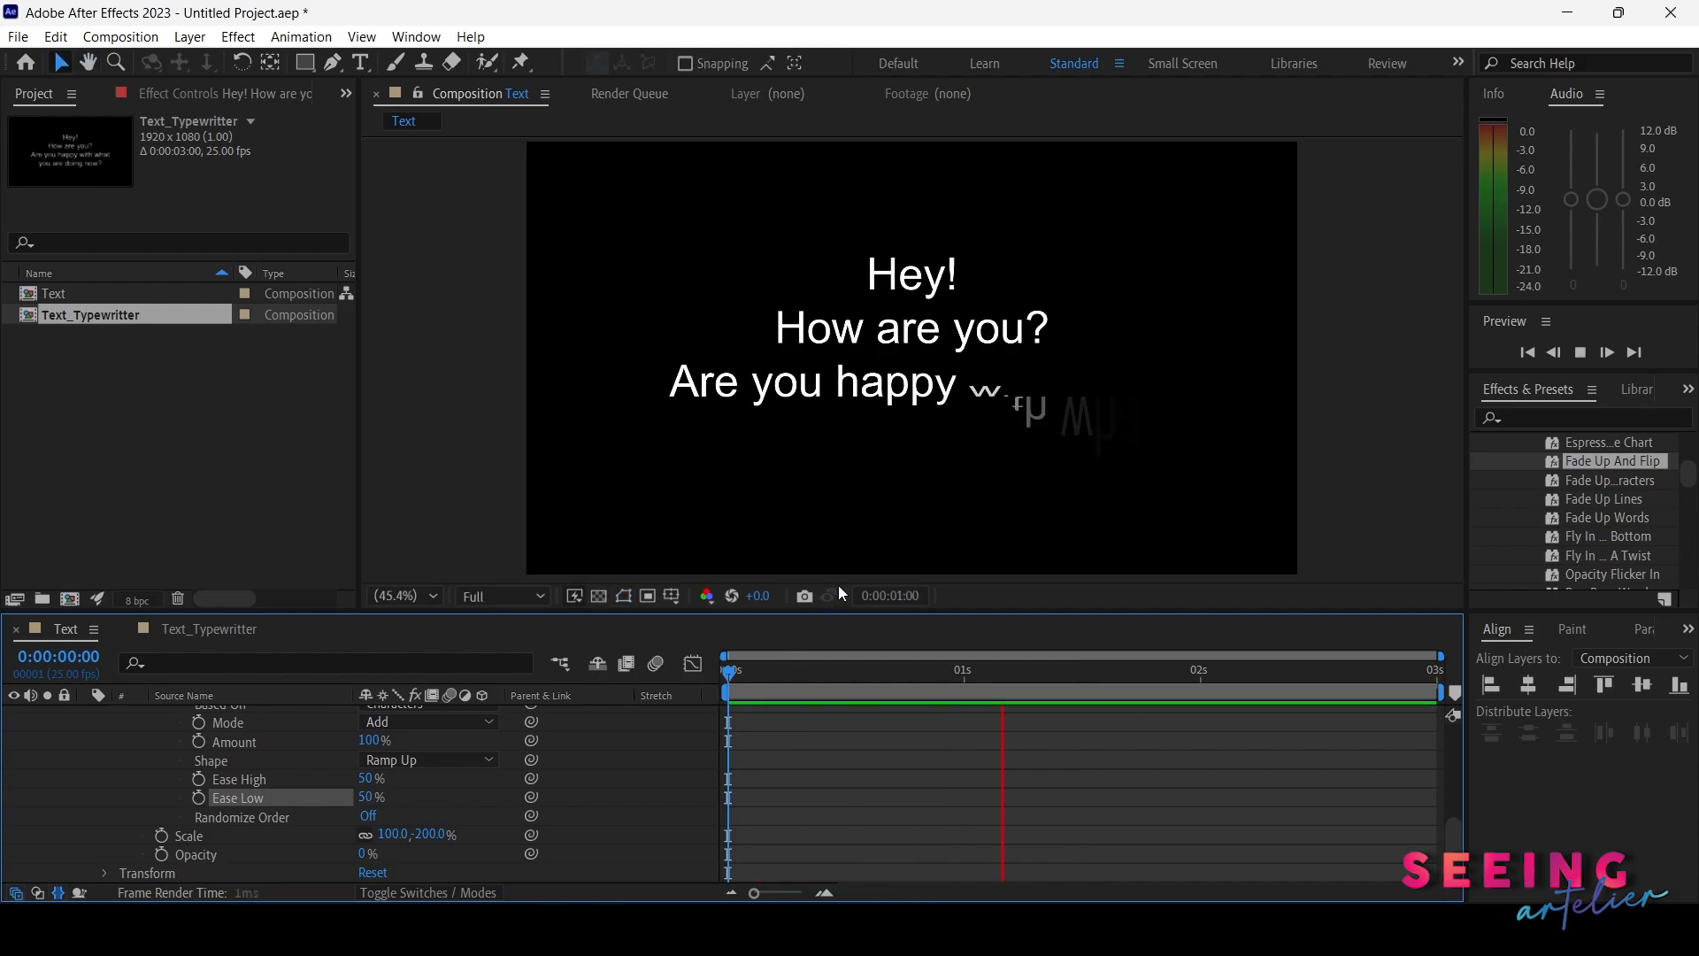
key(space)
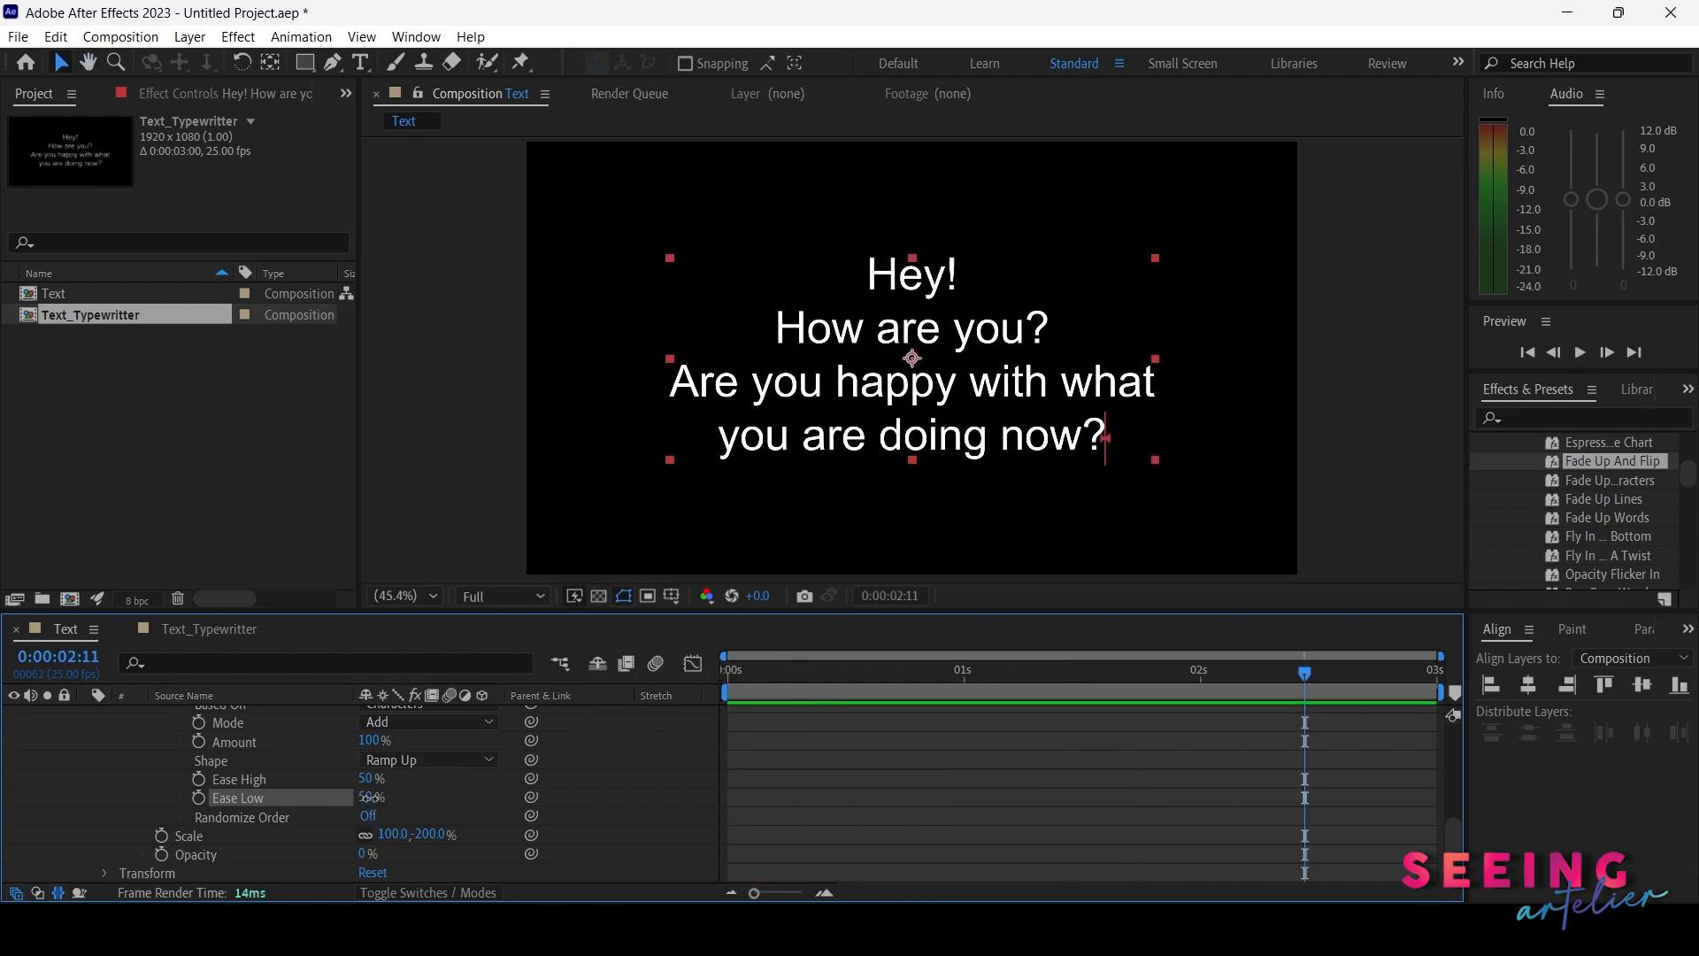
Move Animator 2's final Offset keyframe later, to about 2.6 seconds, and play back the result
click(367, 797)
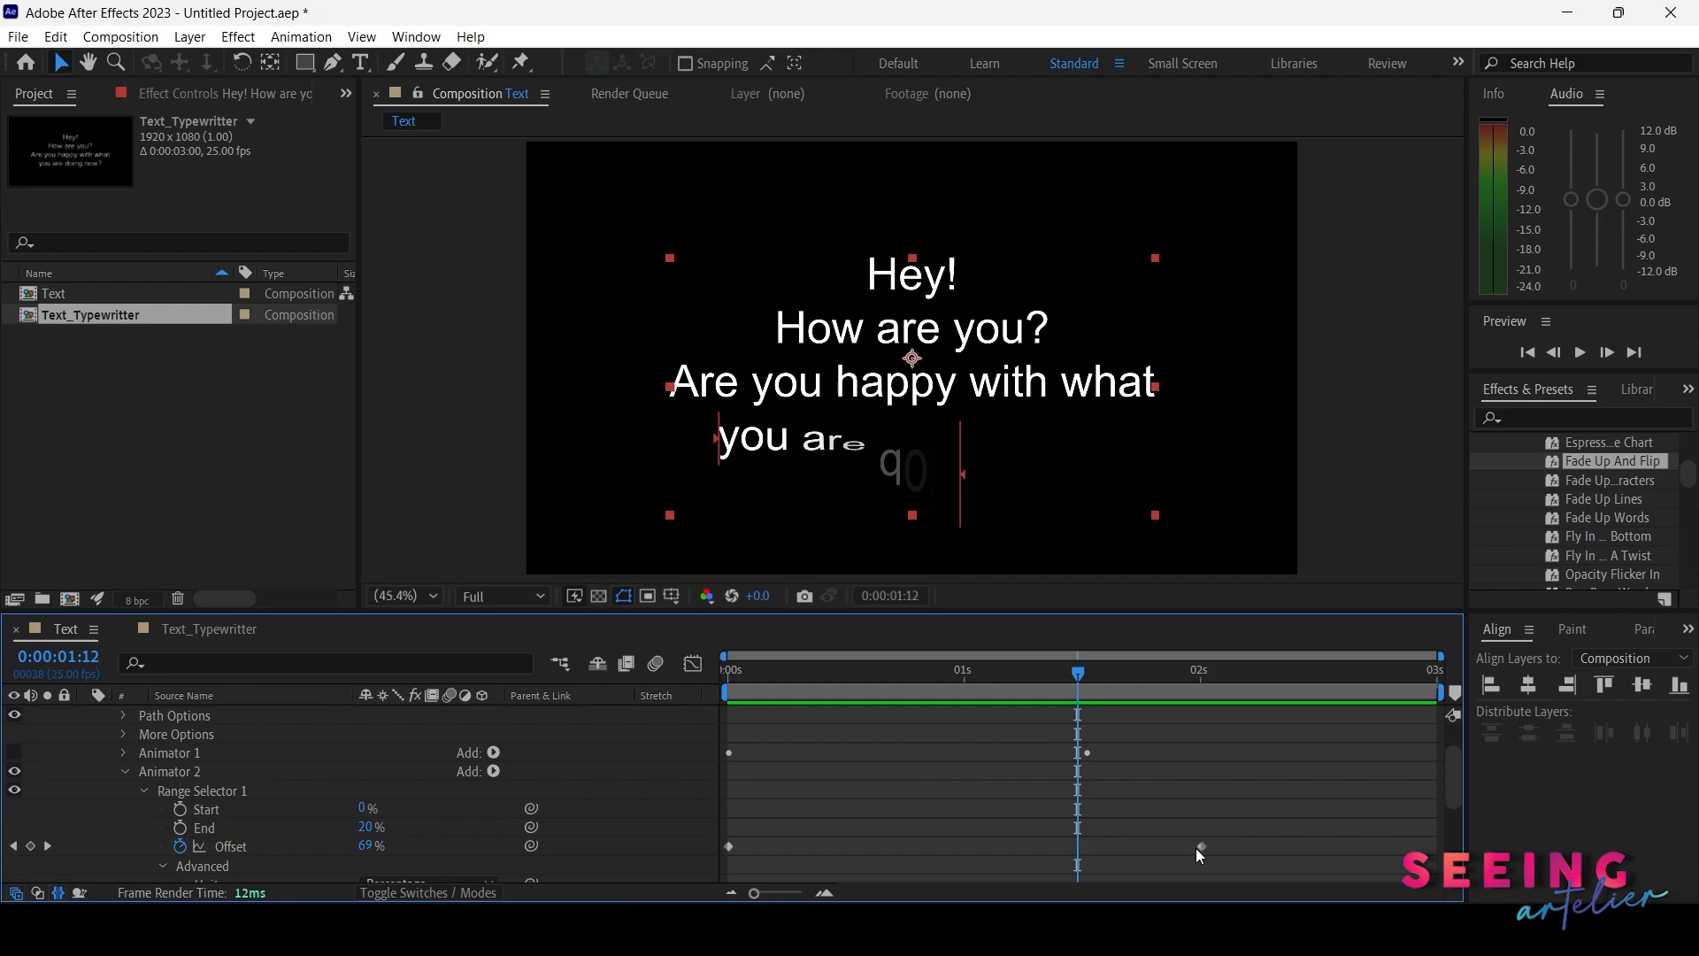
drag(1202, 846, 1343, 846)
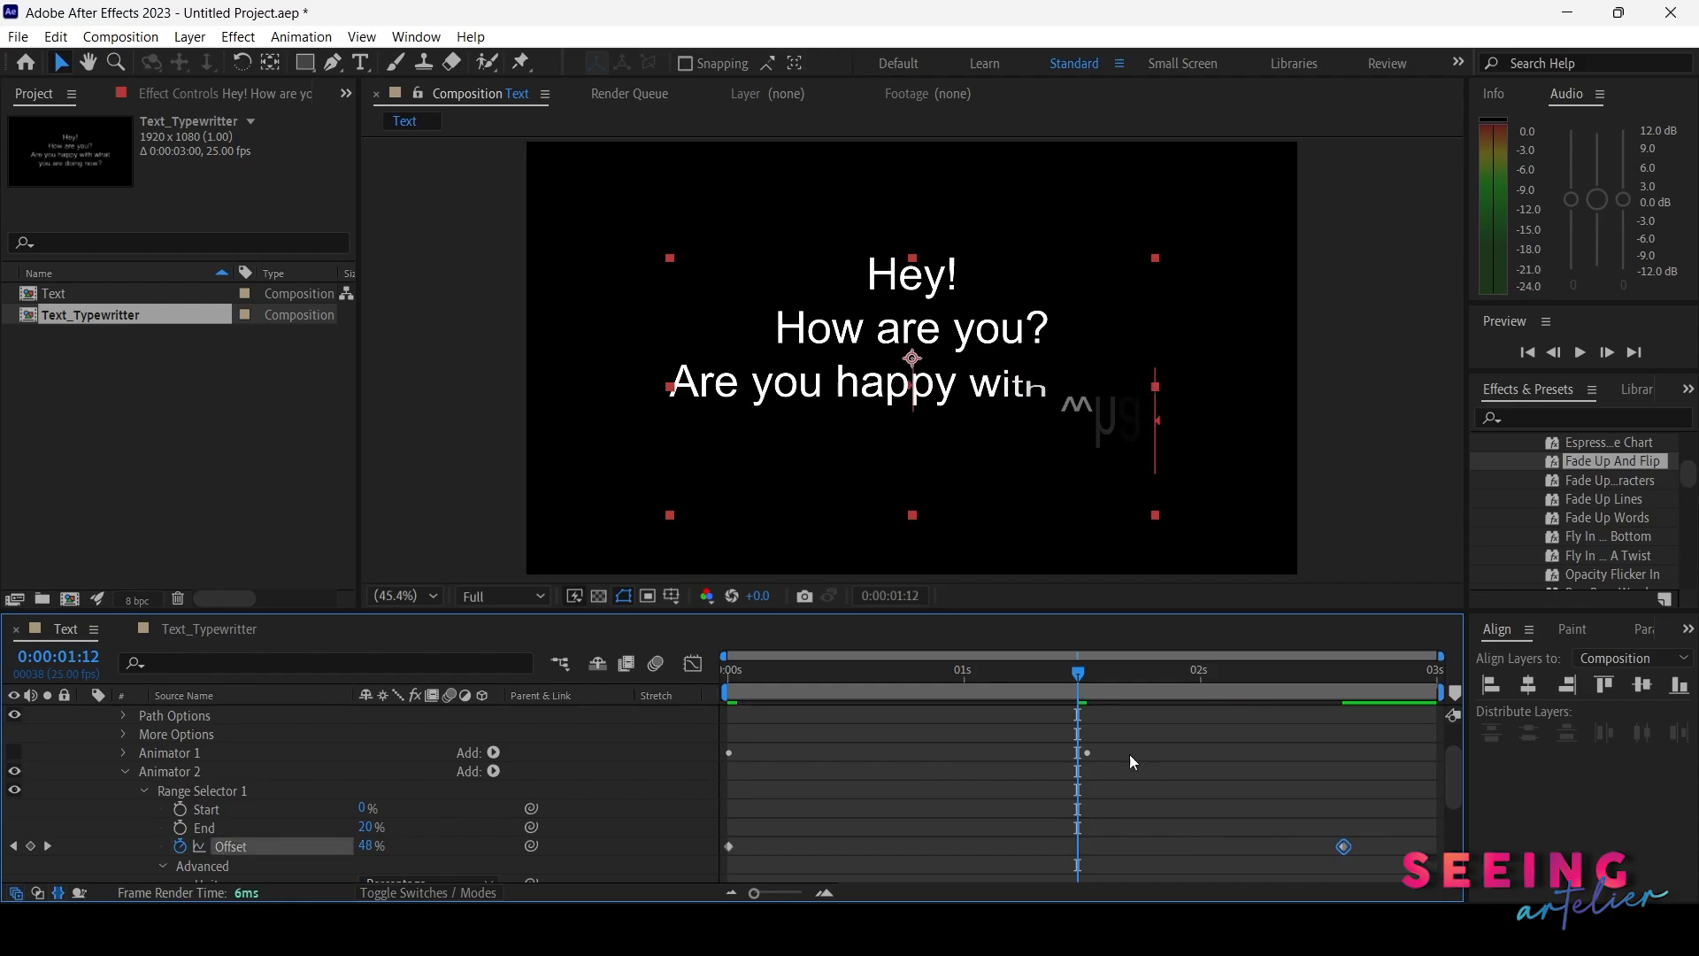
key(space)
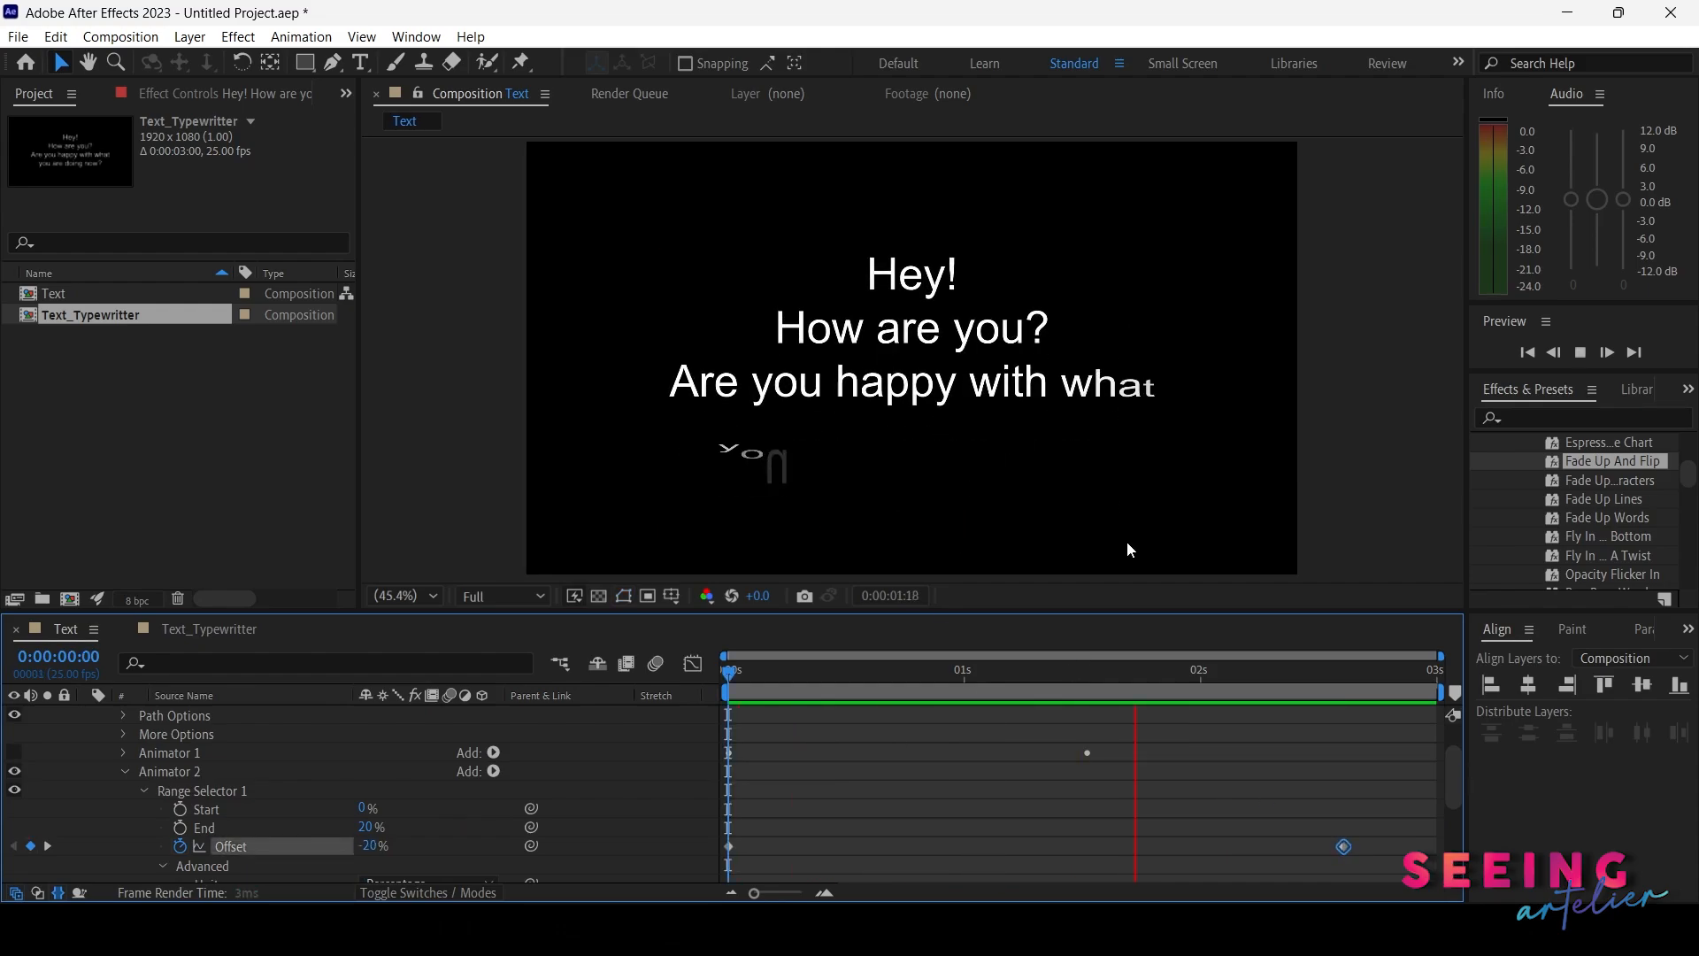
key(space)
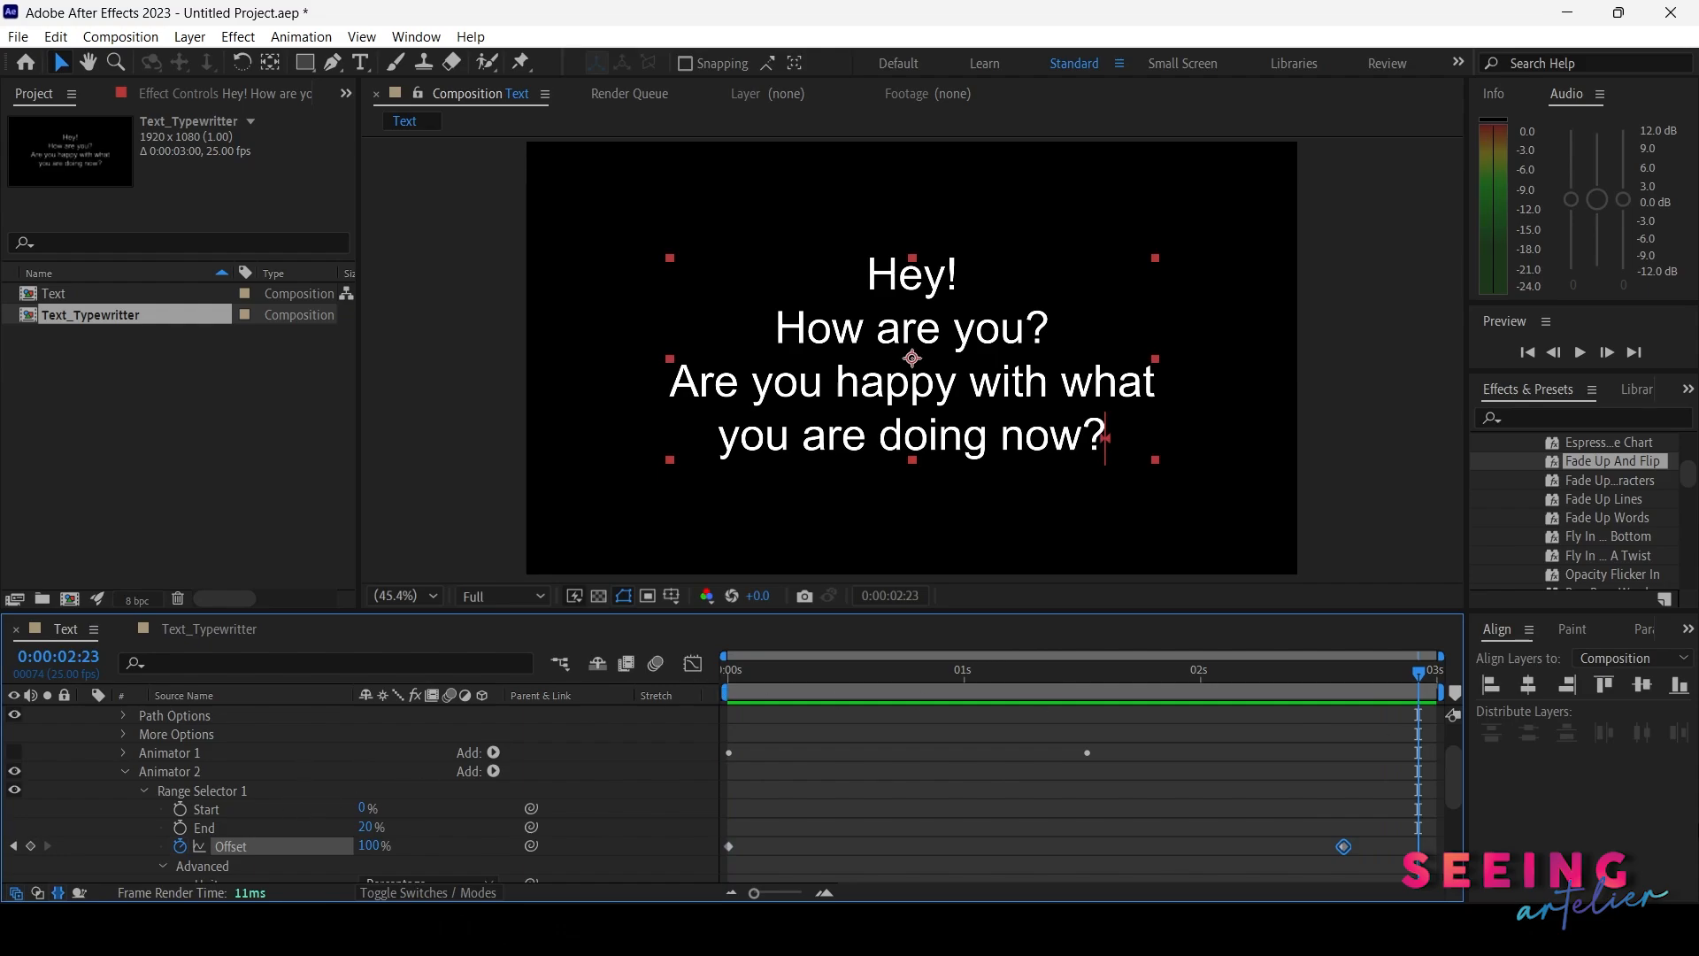
Collapse Animator 2's properties in the text layer
scroll(108, 808, down, 5)
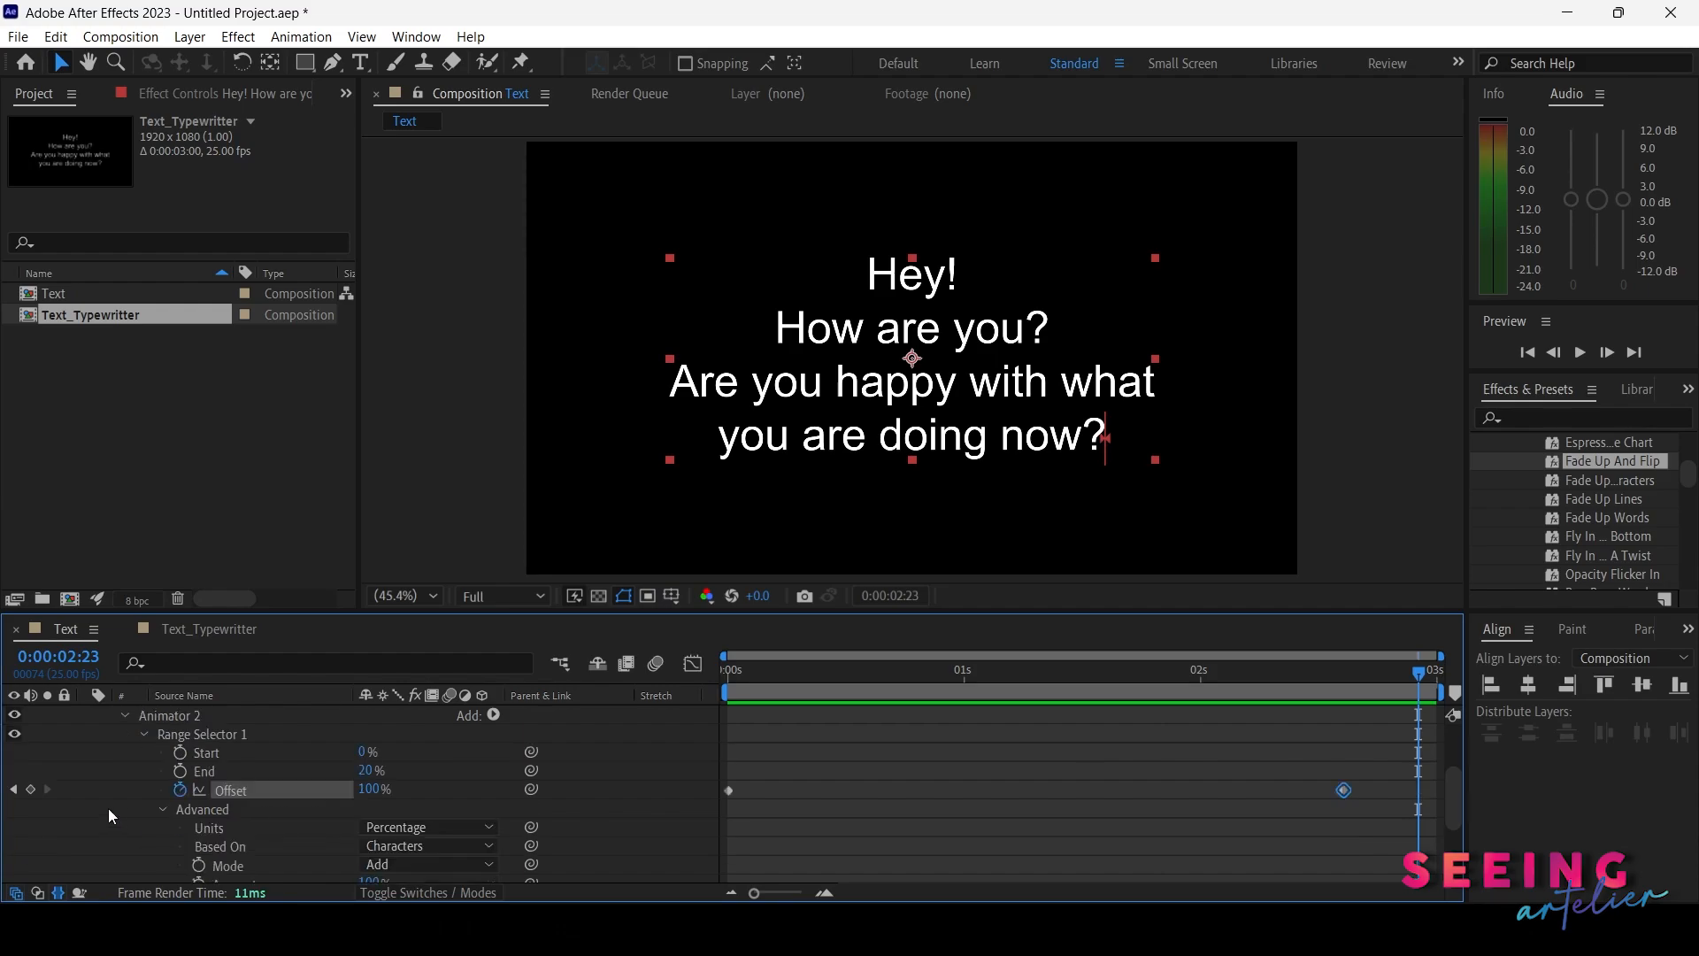
scroll(150, 810, up, 8)
click(124, 826)
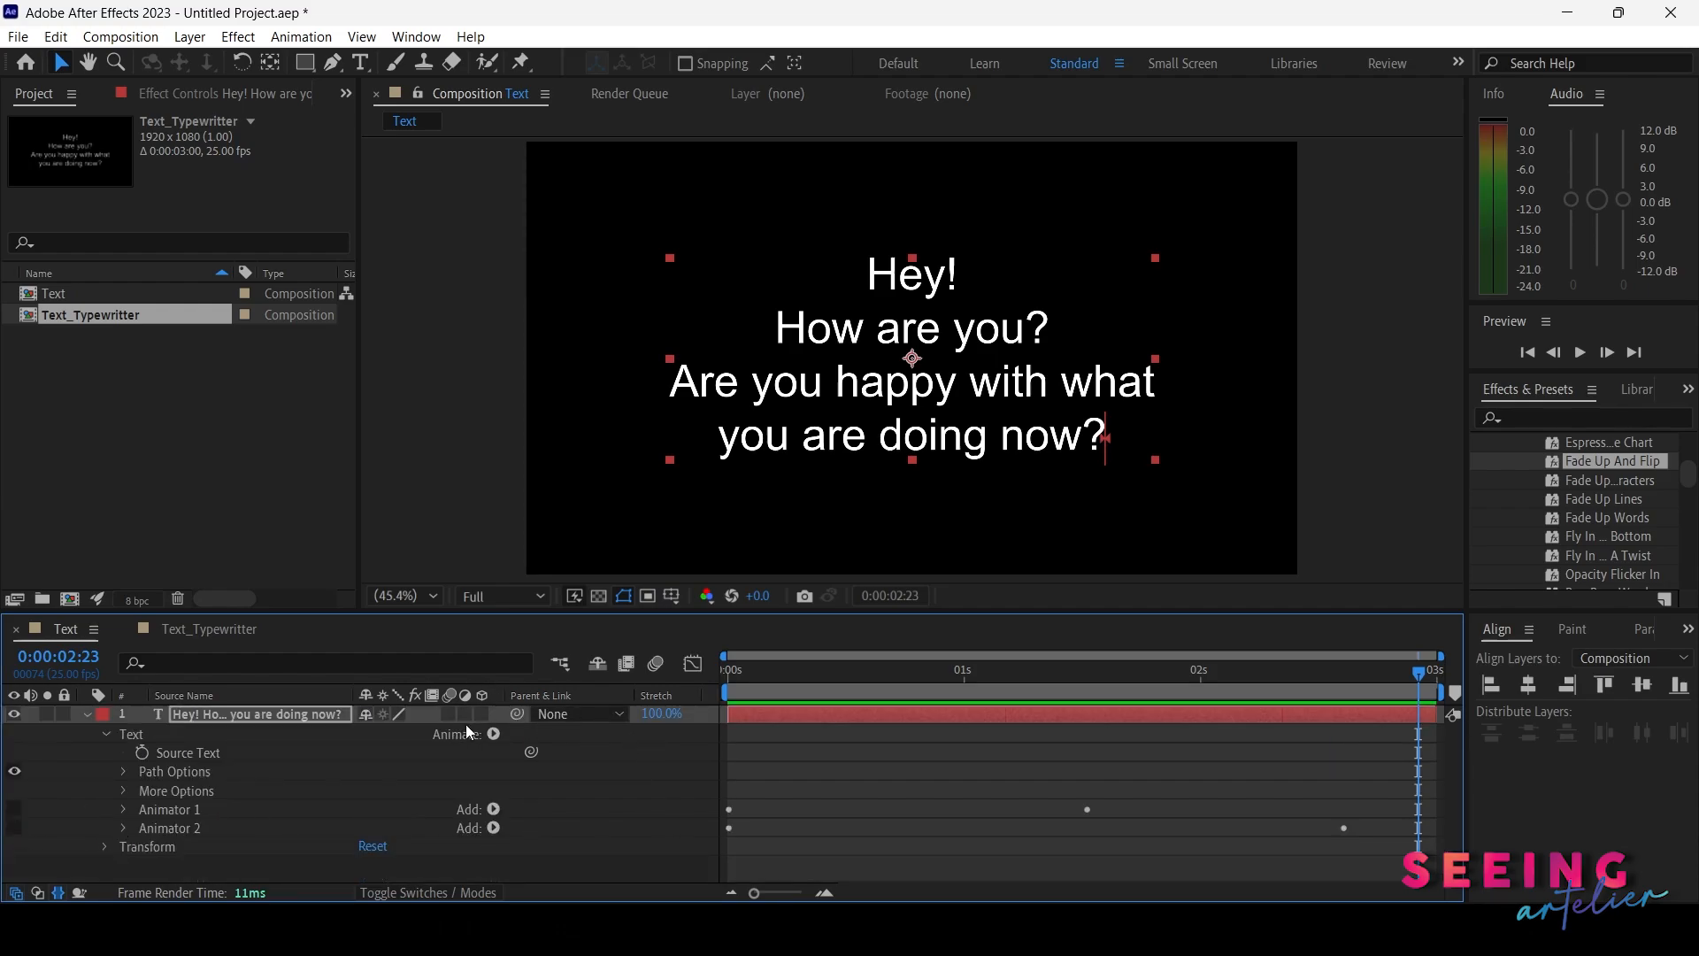
click(494, 734)
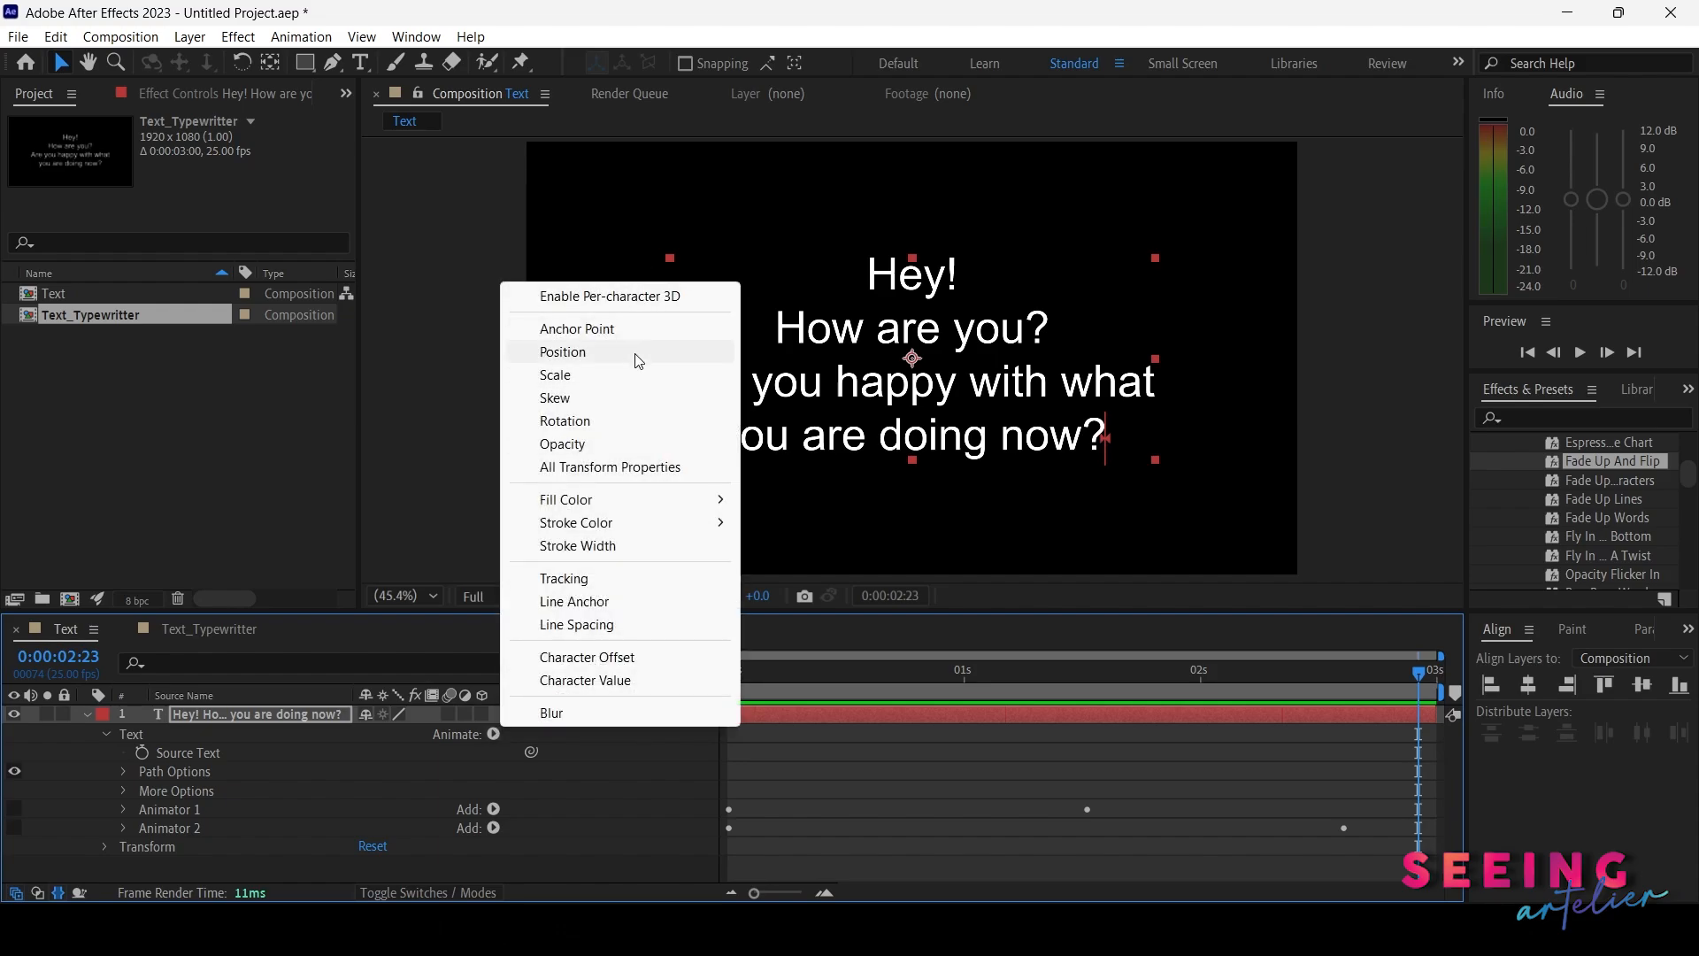
mouse_move(693, 529)
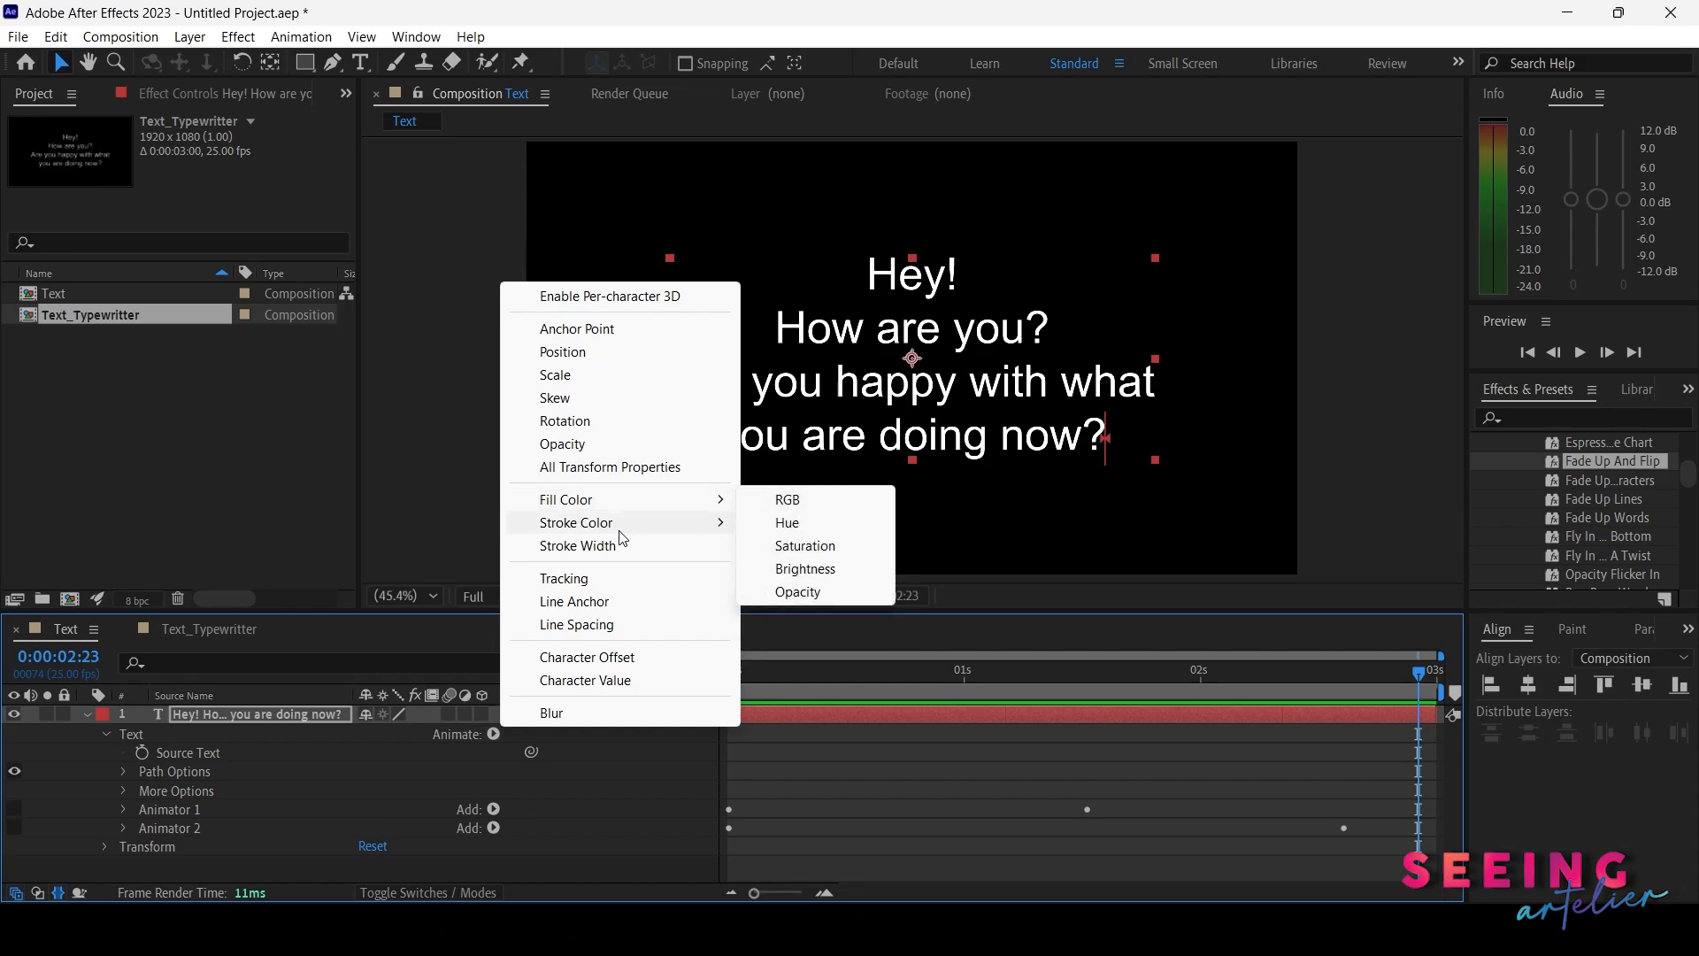
click(211, 715)
Open the Character panel in the presets area
click(1687, 390)
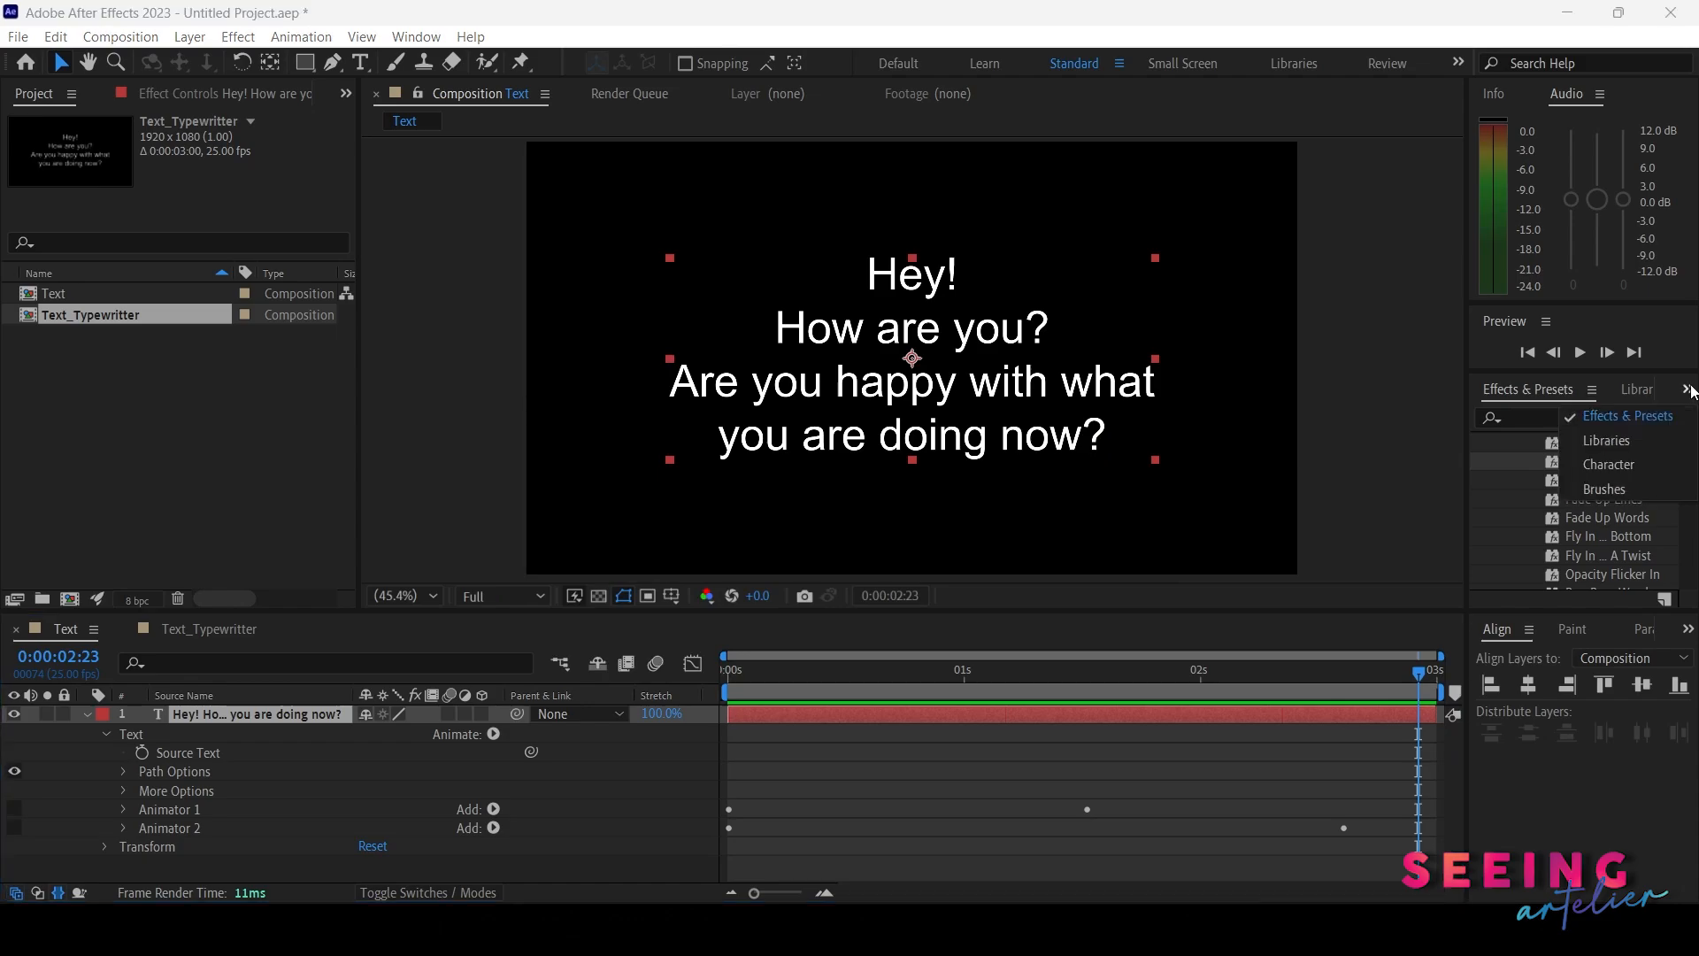
click(1622, 473)
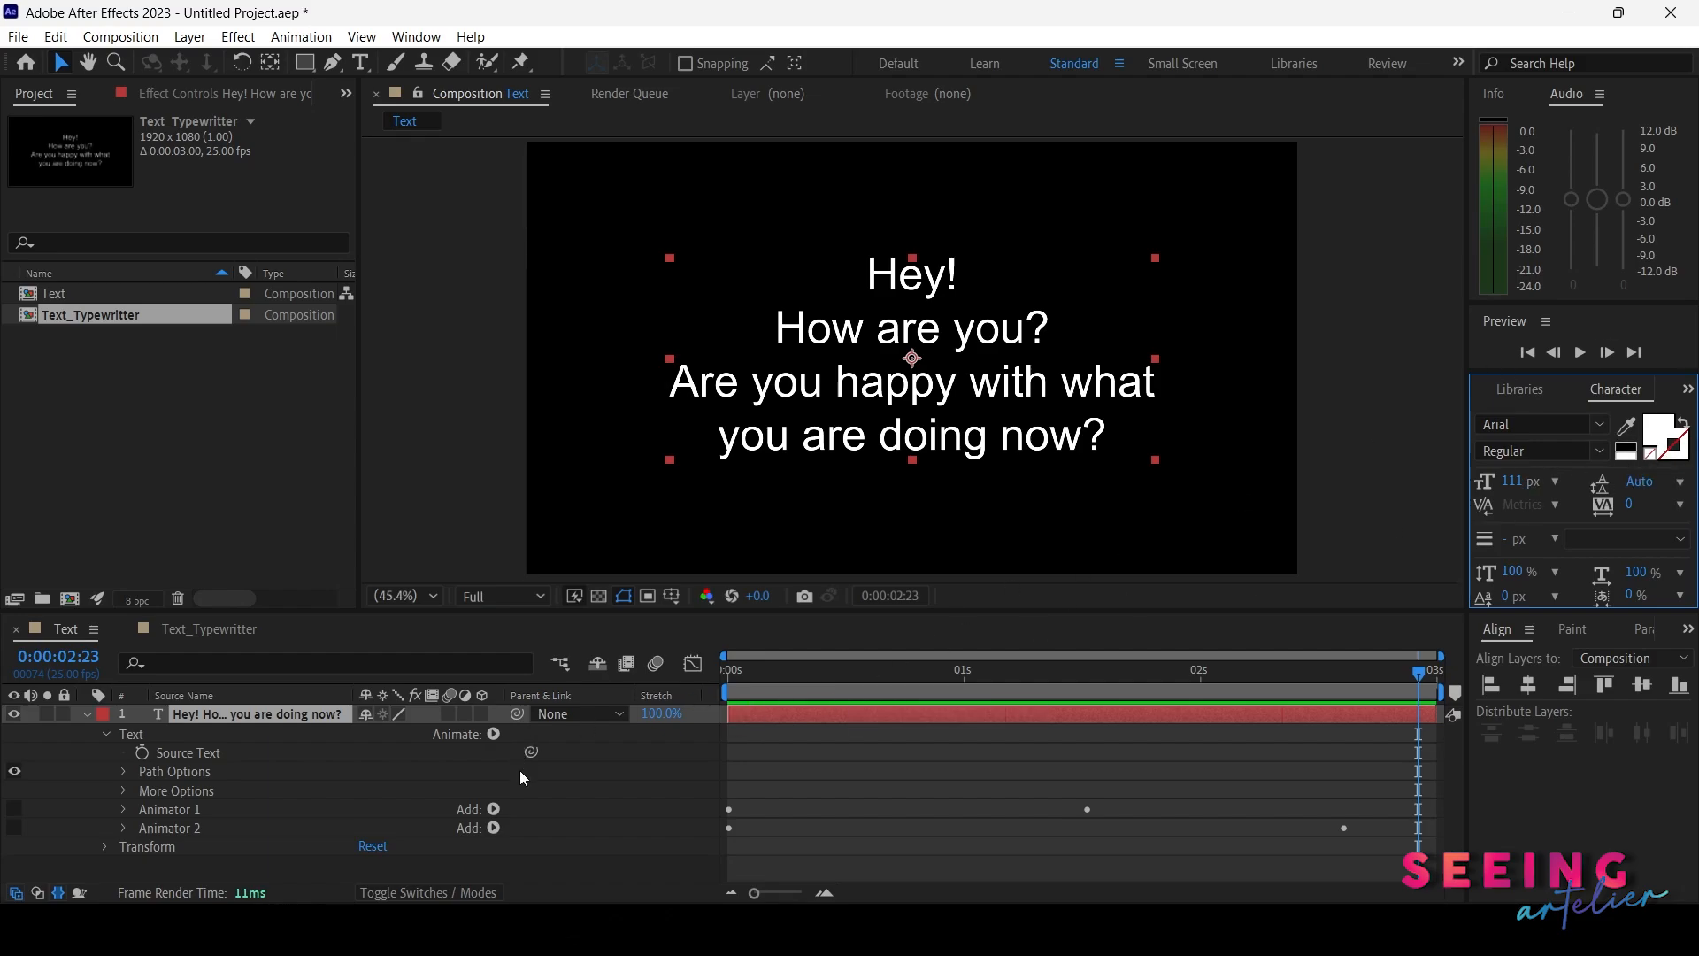
click(492, 733)
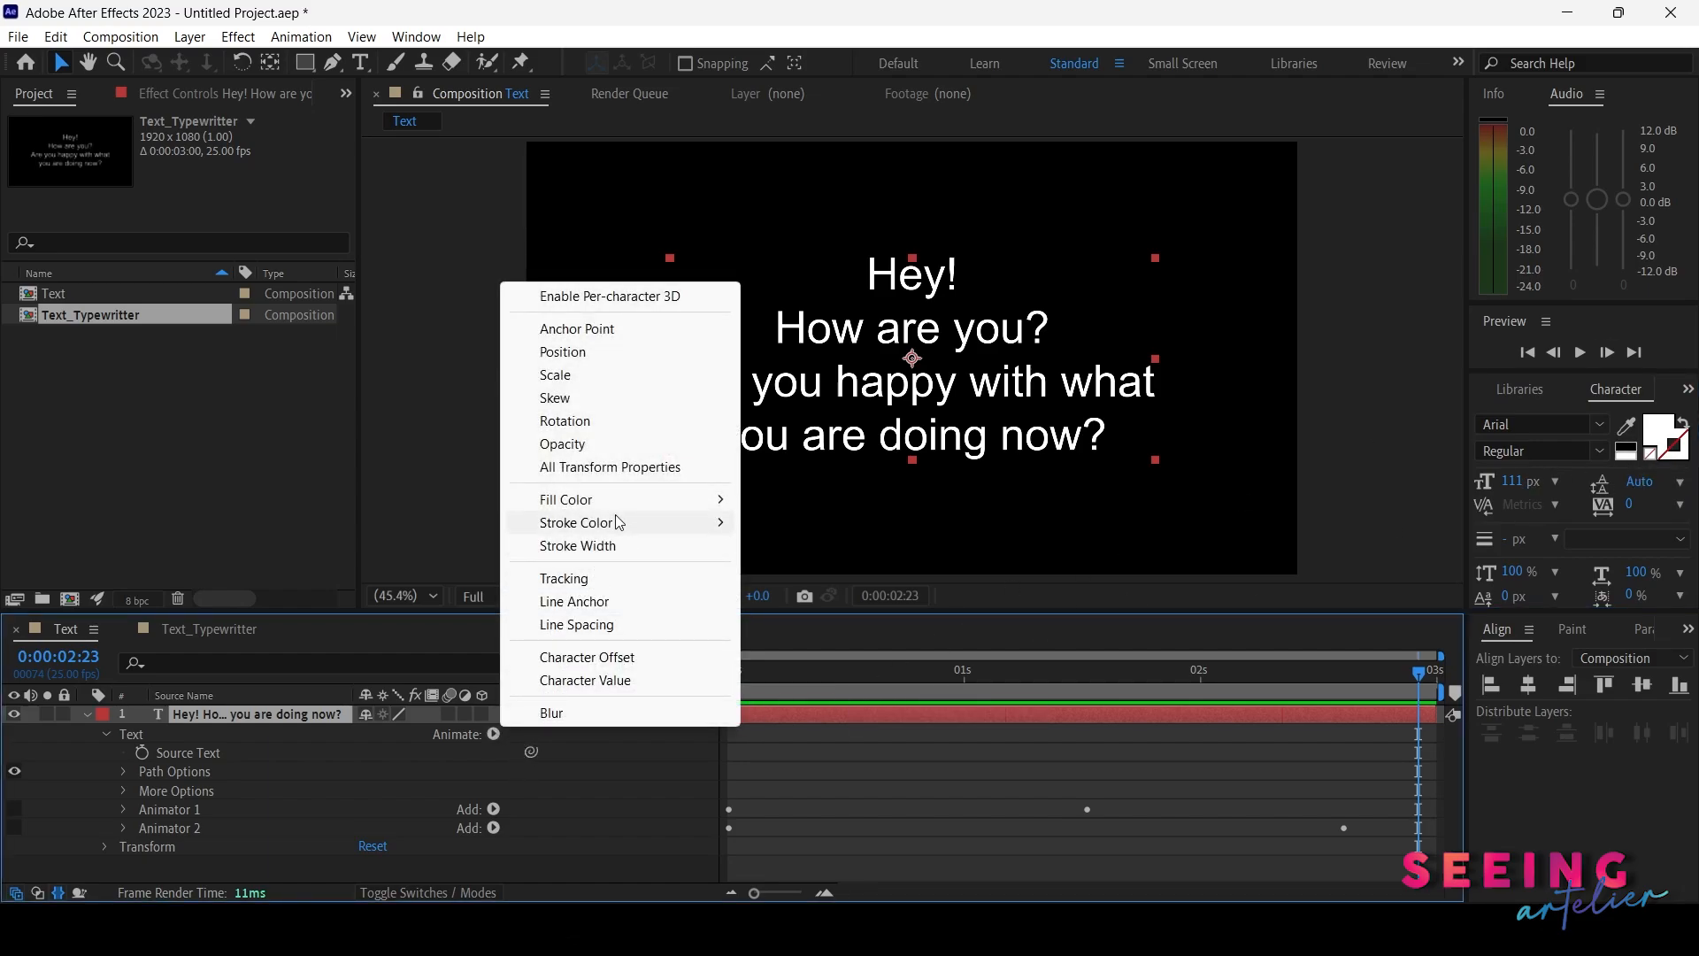
mouse_move(618, 522)
mouse_move(682, 502)
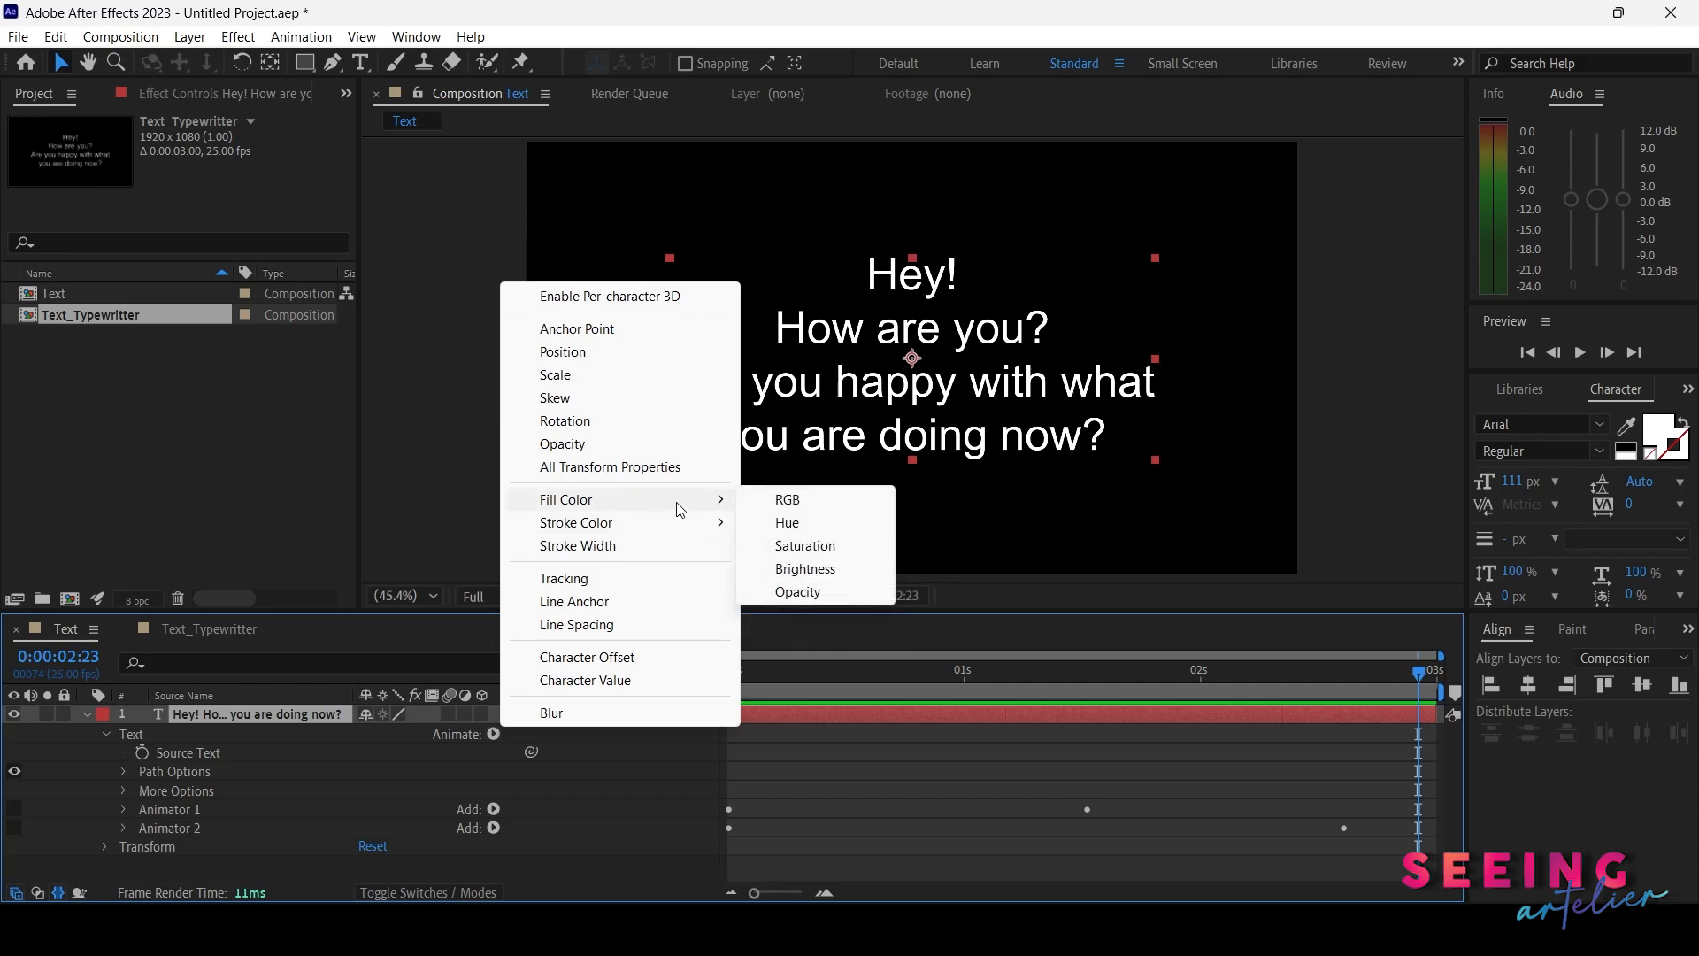
click(808, 522)
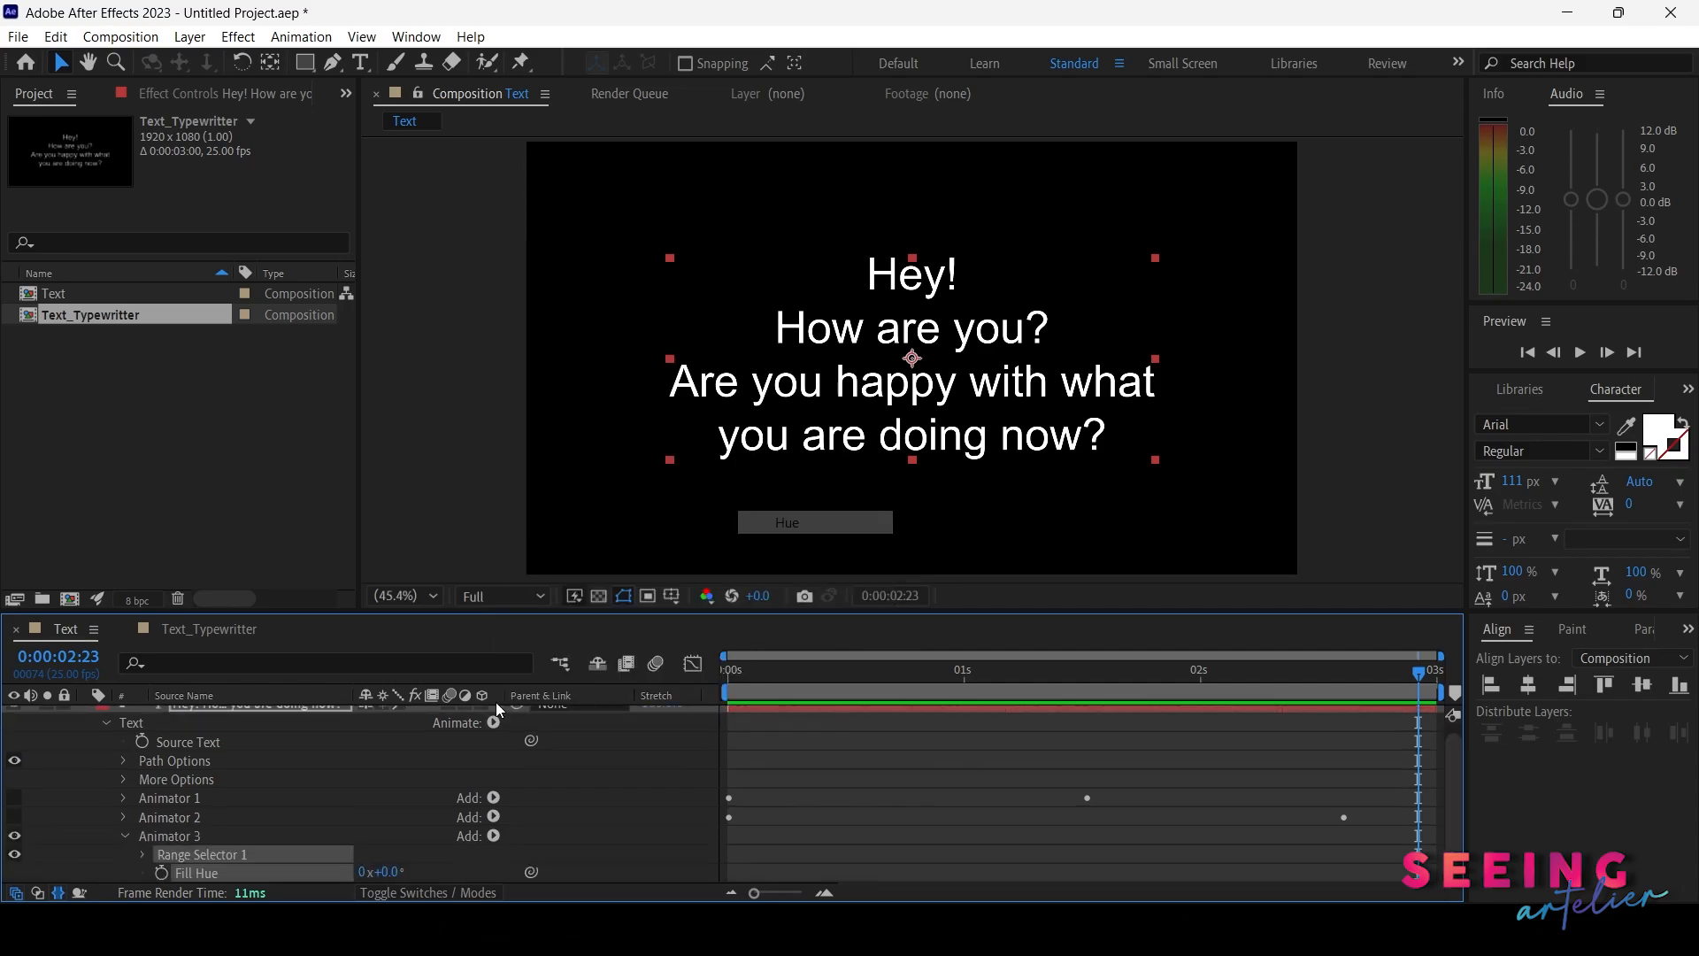
click(155, 839)
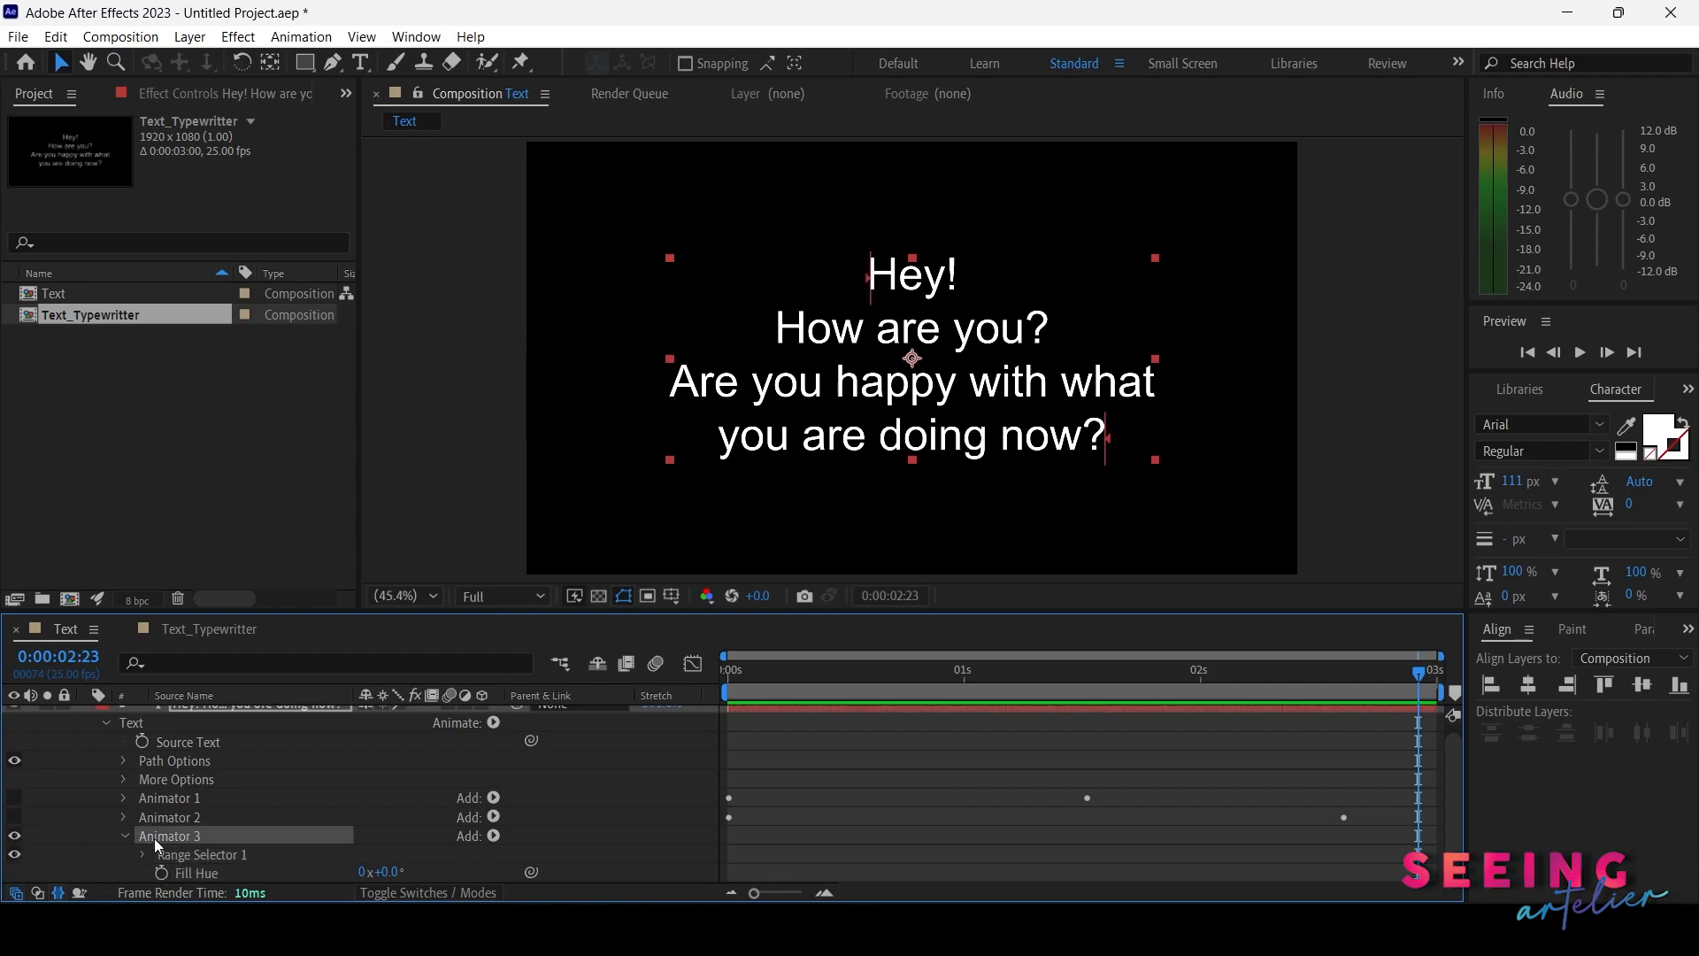
key(Delete)
Add a Tracking animator and set a Tracking Amount keyframe of -25 at the start
click(496, 733)
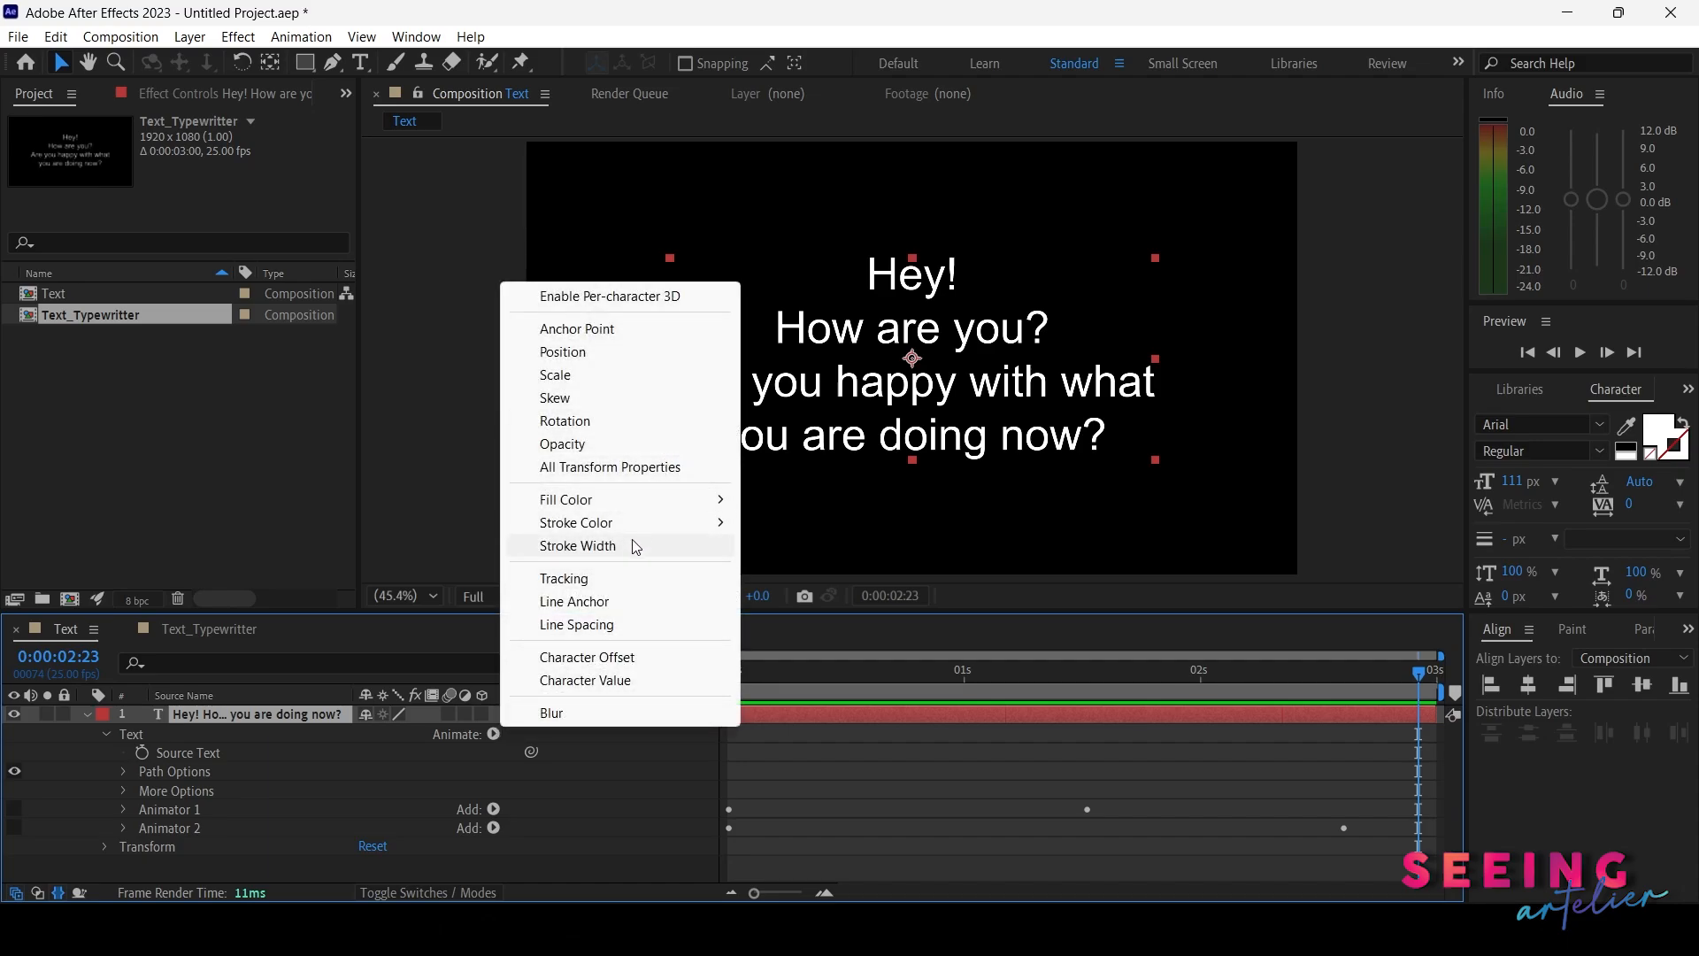
click(564, 579)
scroll(814, 831, down, 1)
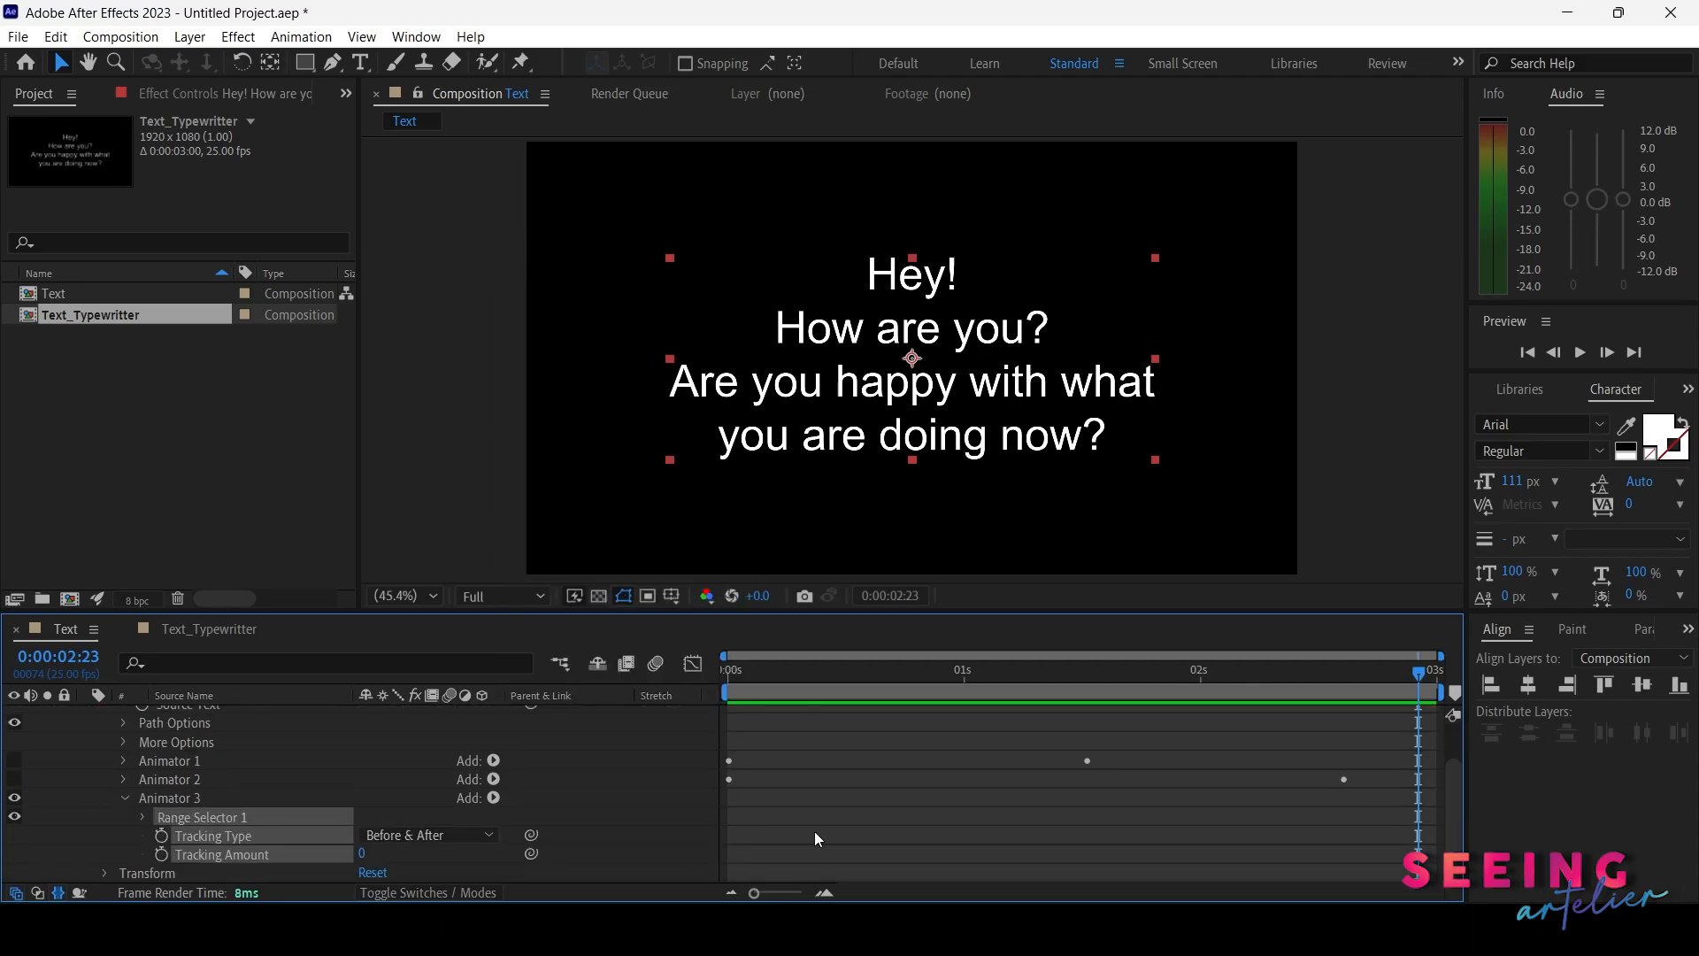
drag(767, 674, 720, 680)
click(639, 805)
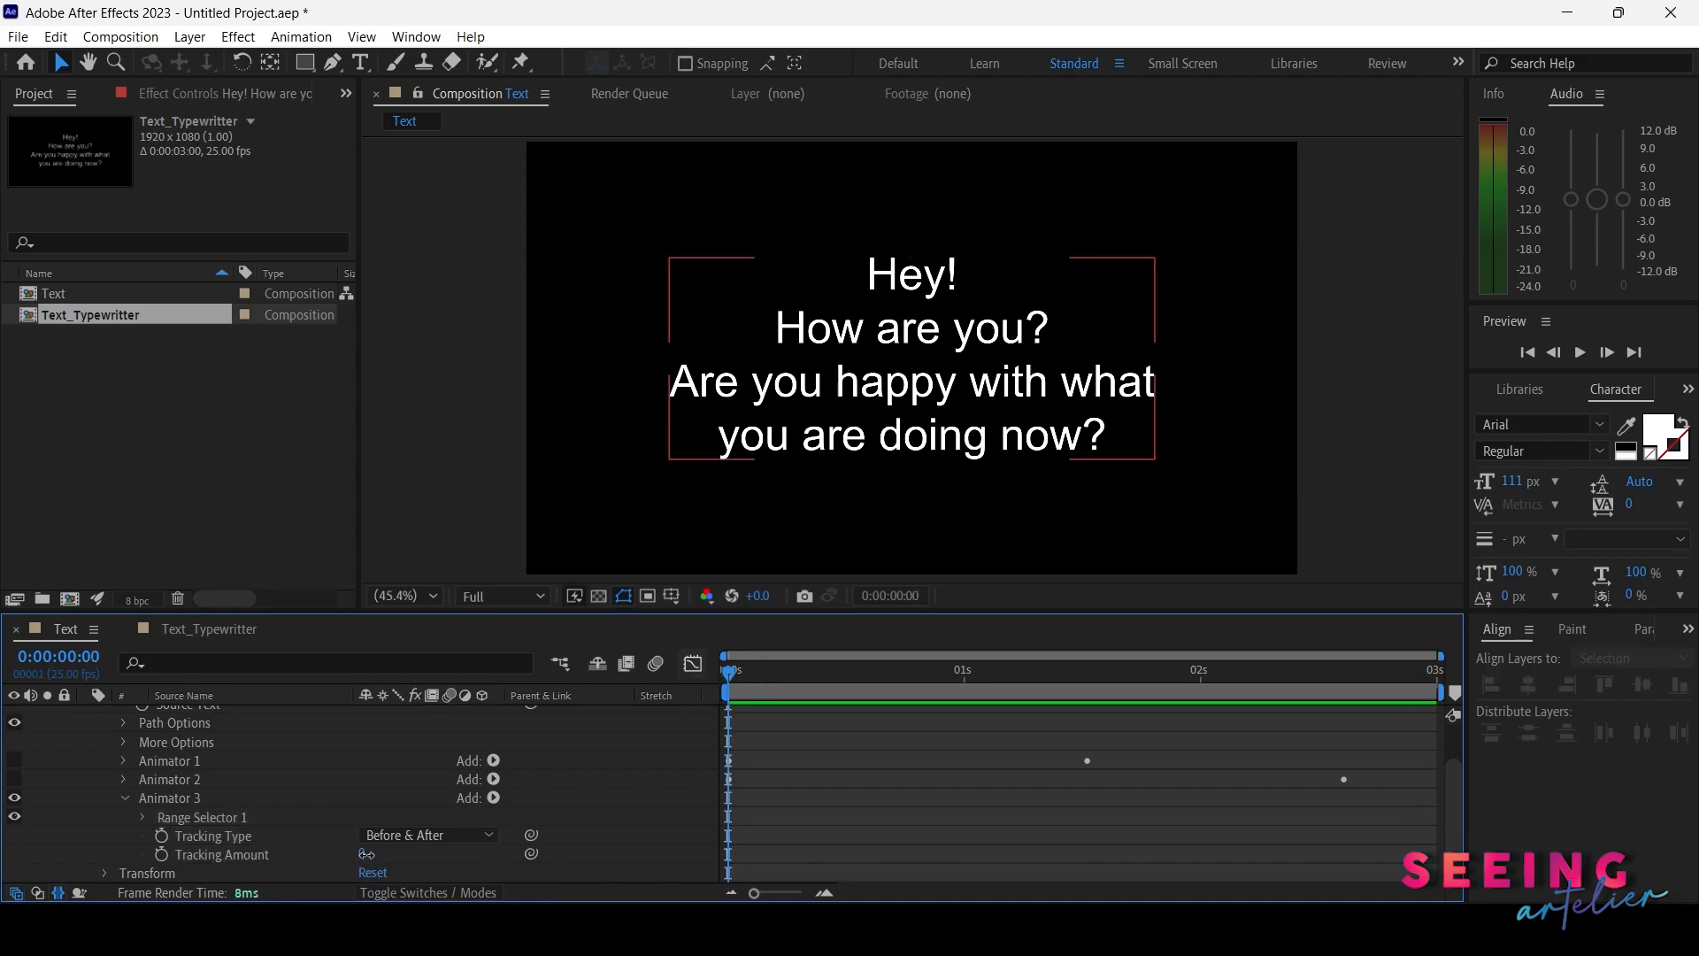
mouse_move(362, 853)
mouse_down()
mouse_move(426, 853)
mouse_move(353, 870)
mouse_up()
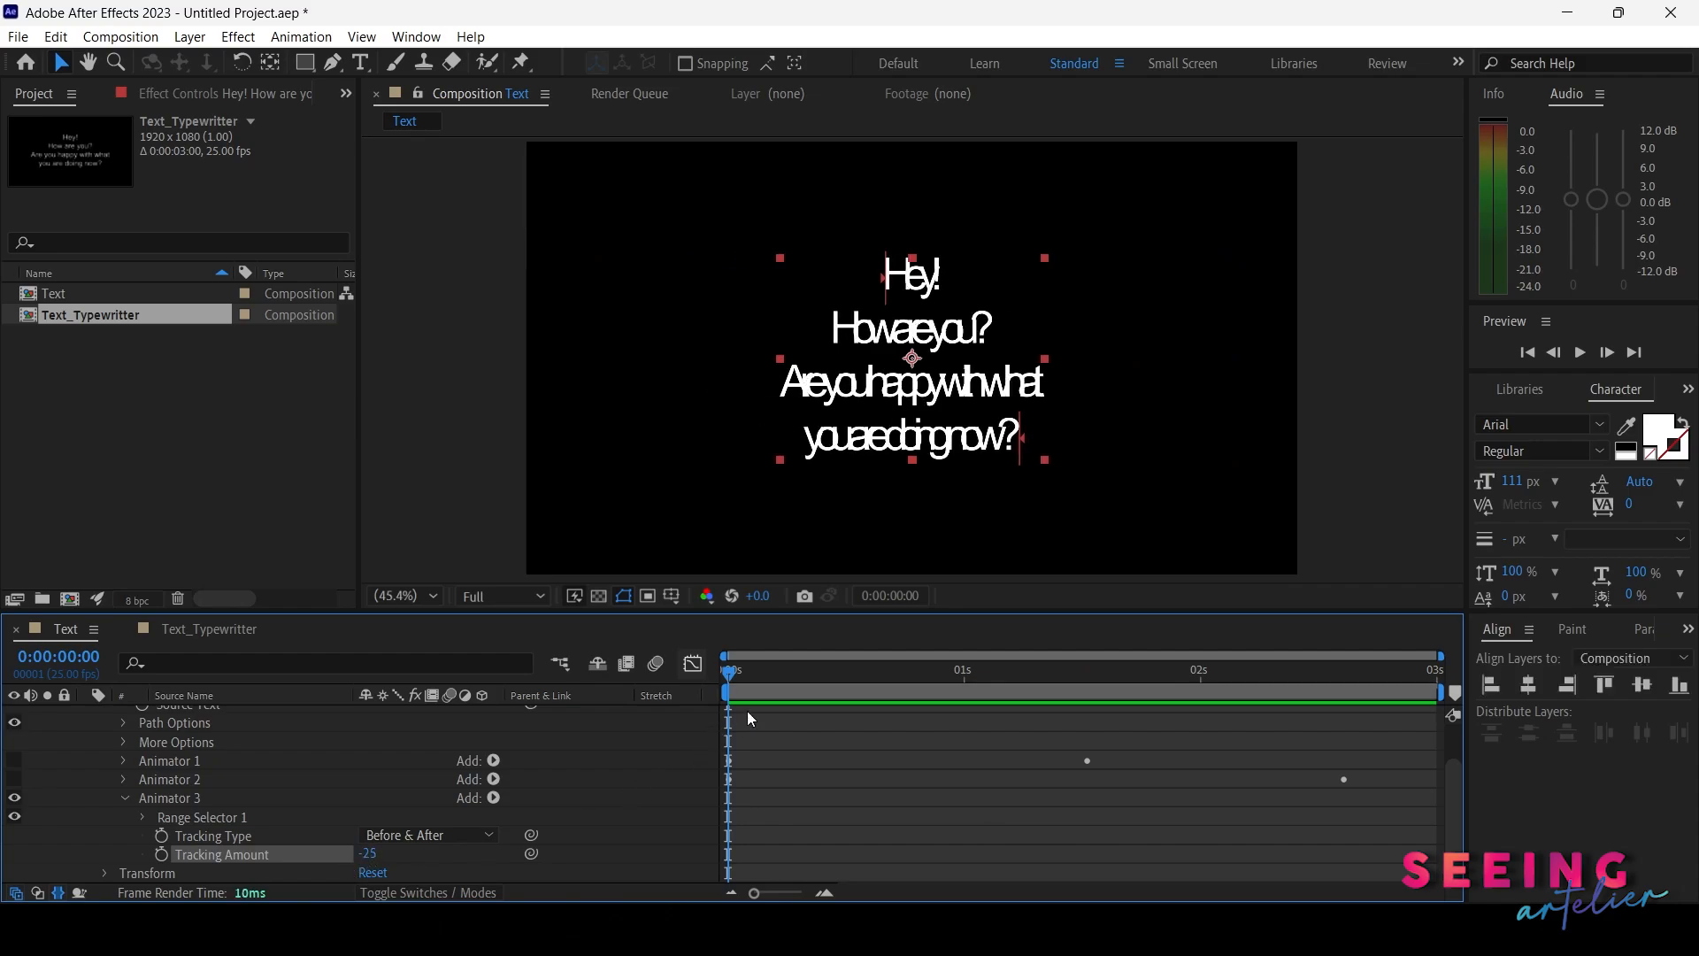
click(161, 853)
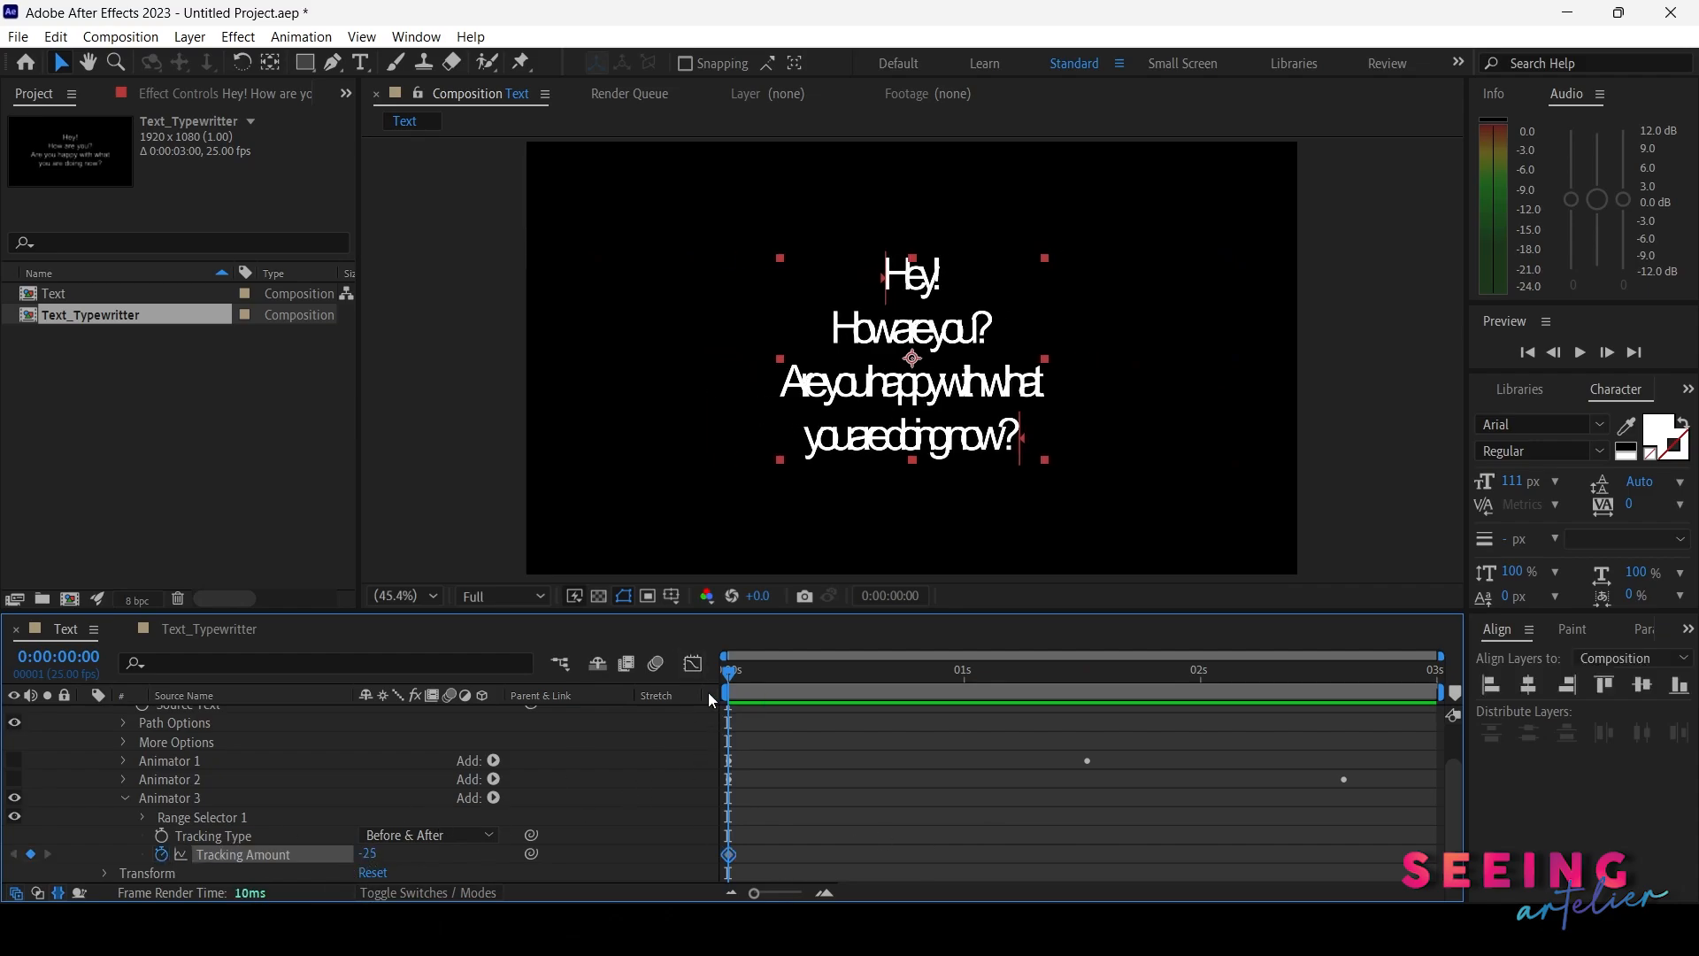
Set Tracking Amount to 11 at the end of the composition, then return to the start to check it
drag(731, 671, 1428, 708)
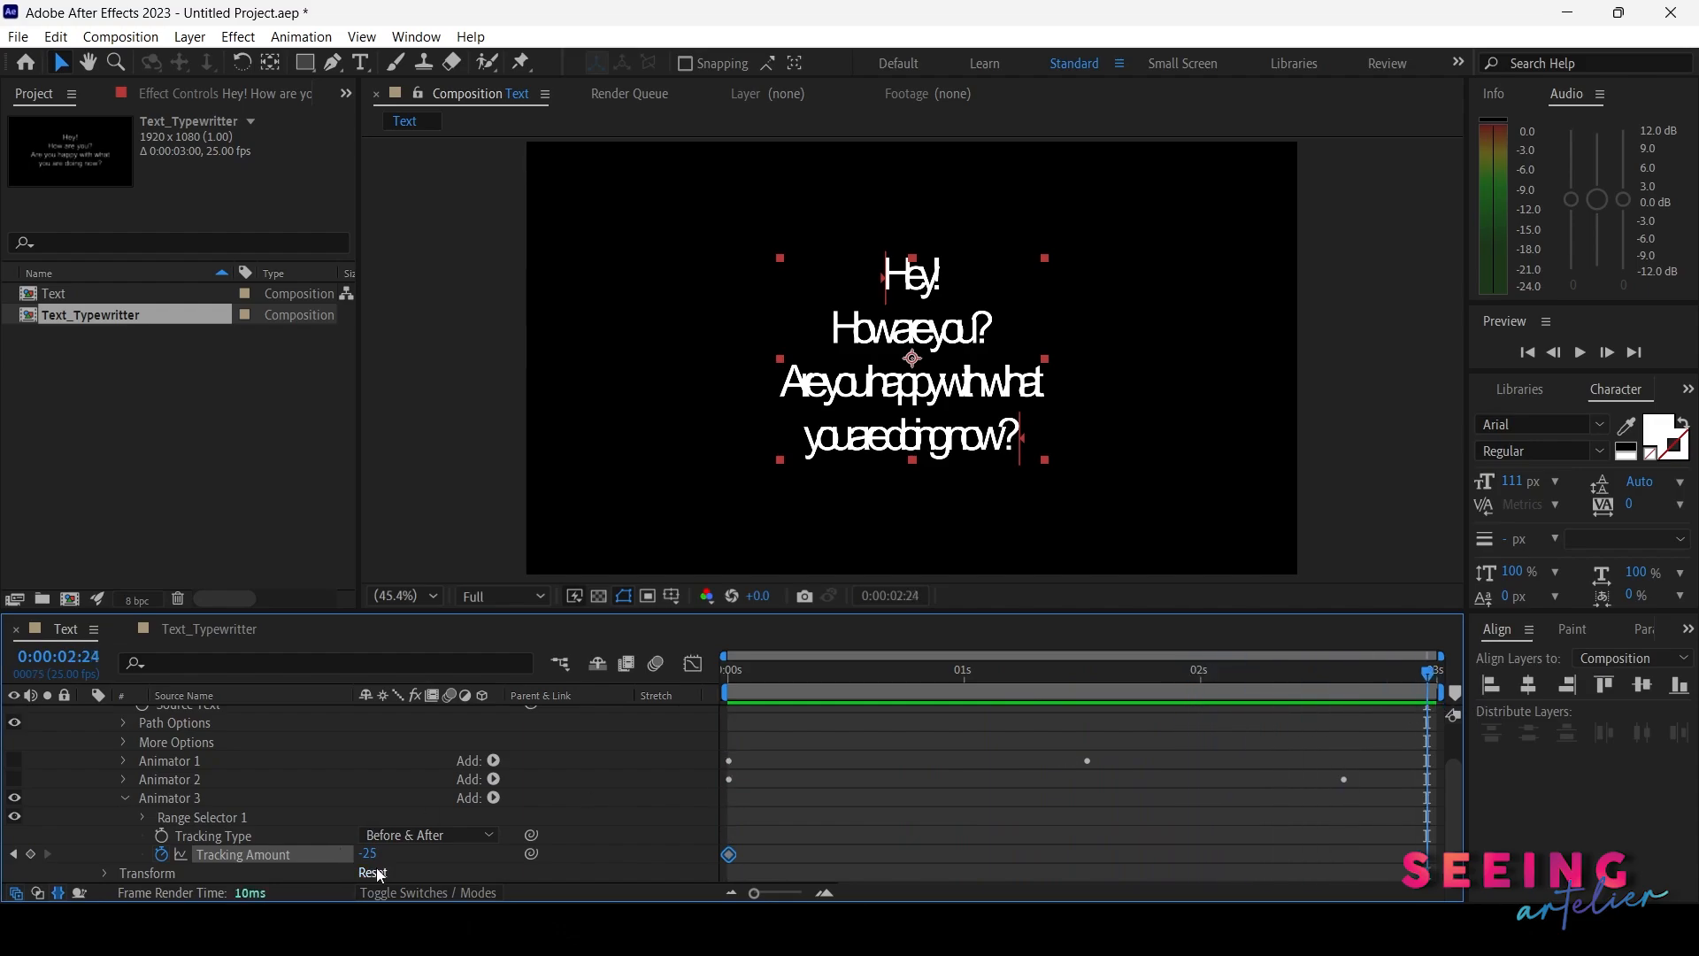
drag(367, 853, 407, 851)
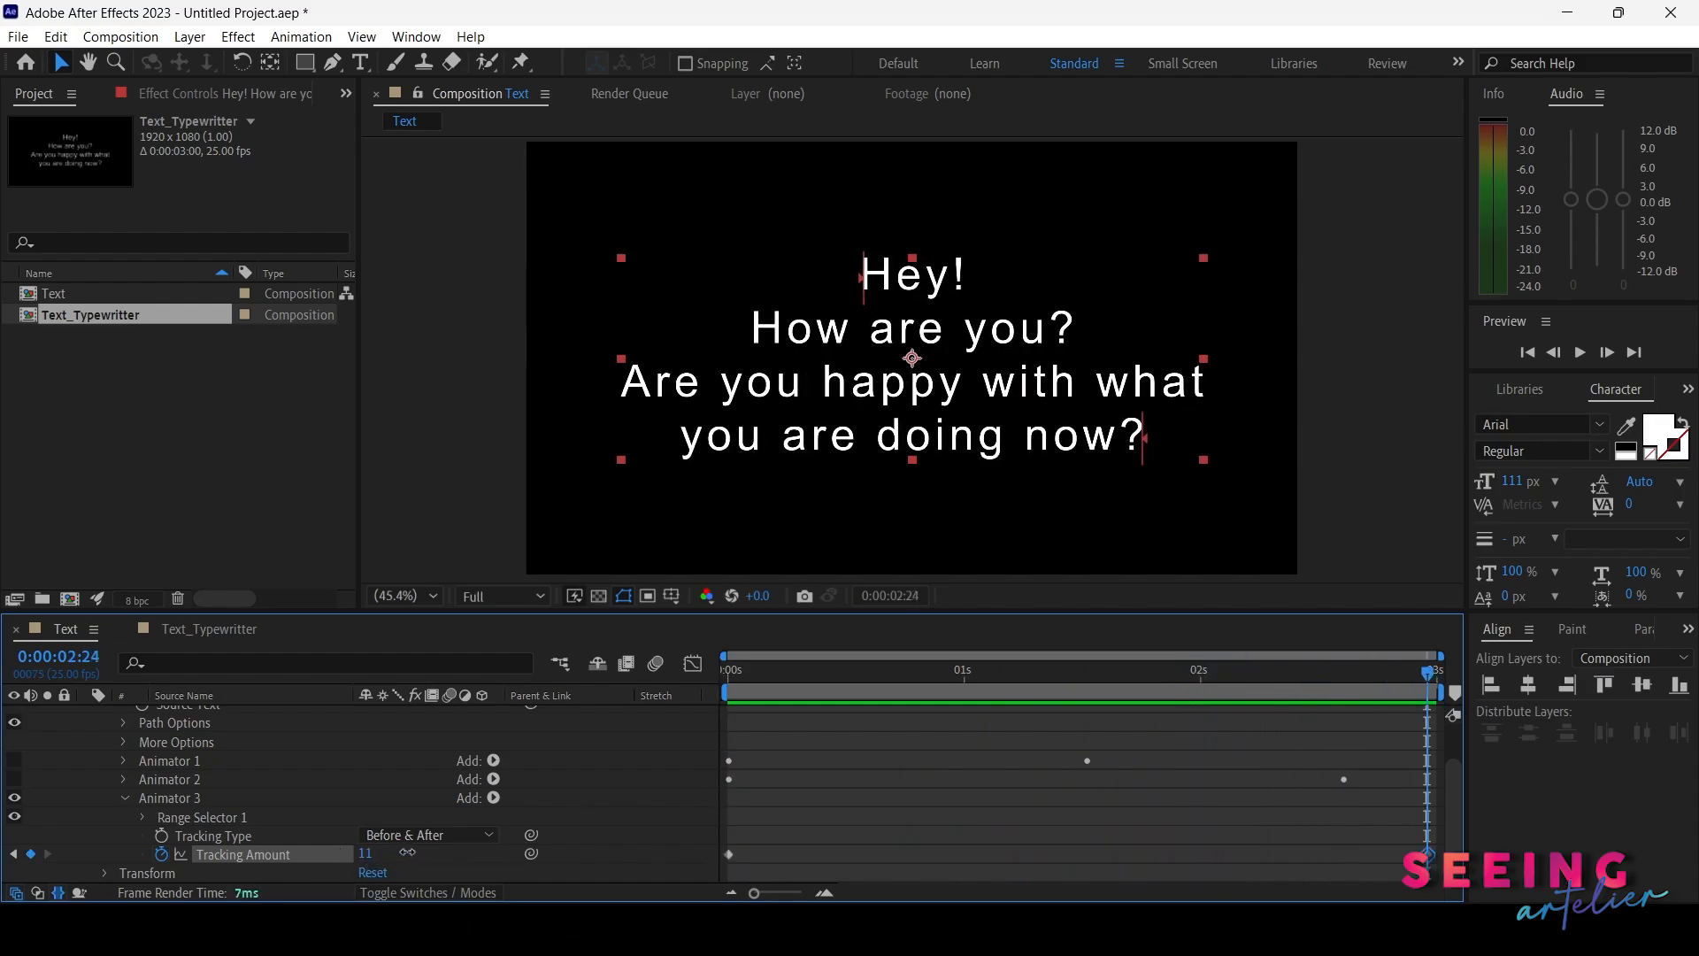
click(725, 678)
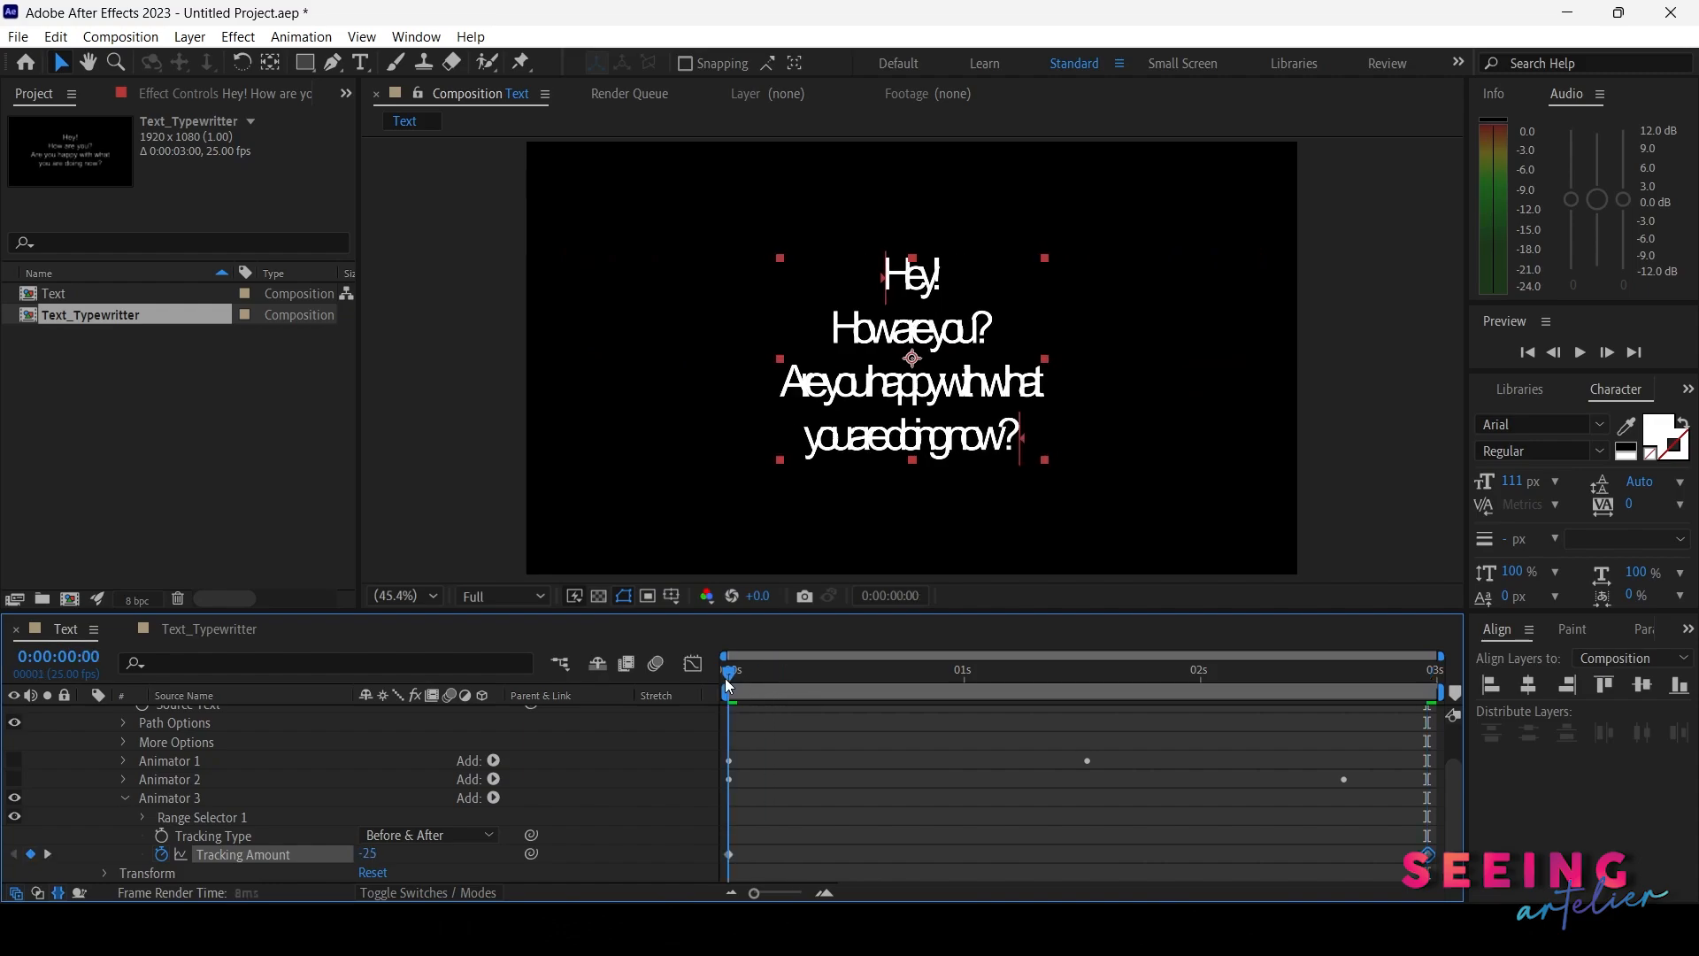
Open the layer's Transform properties and keyframe Scale at 41% at the start
scroll(134, 786, up, 2)
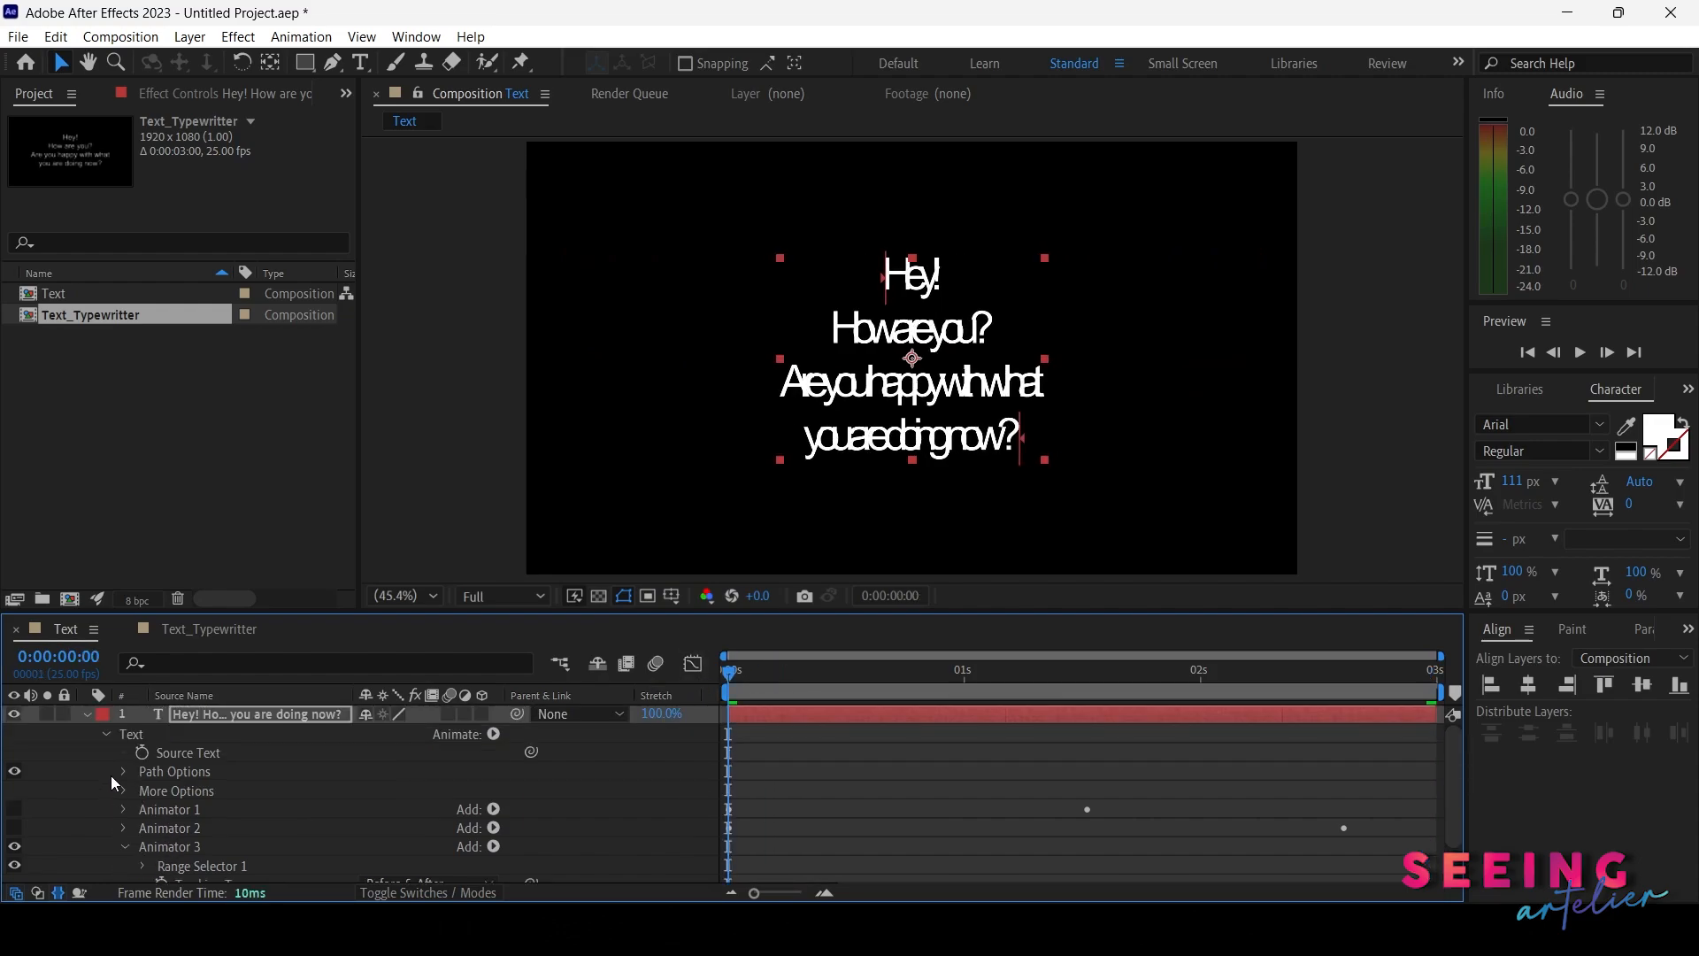
click(107, 735)
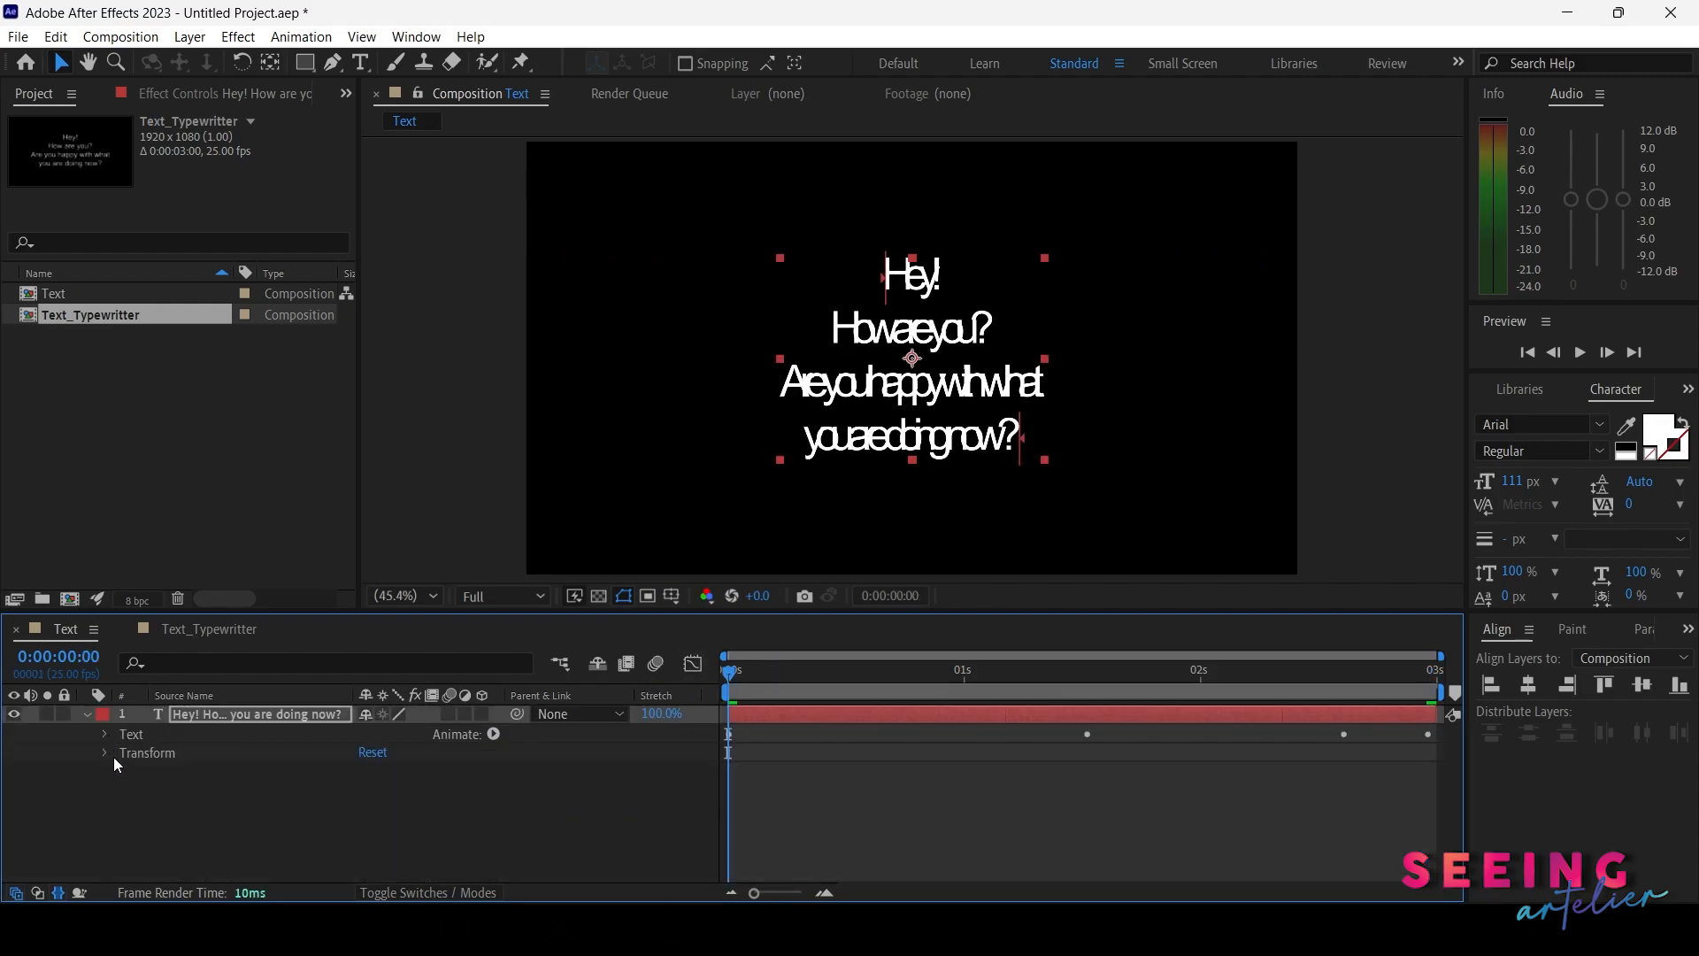
click(102, 752)
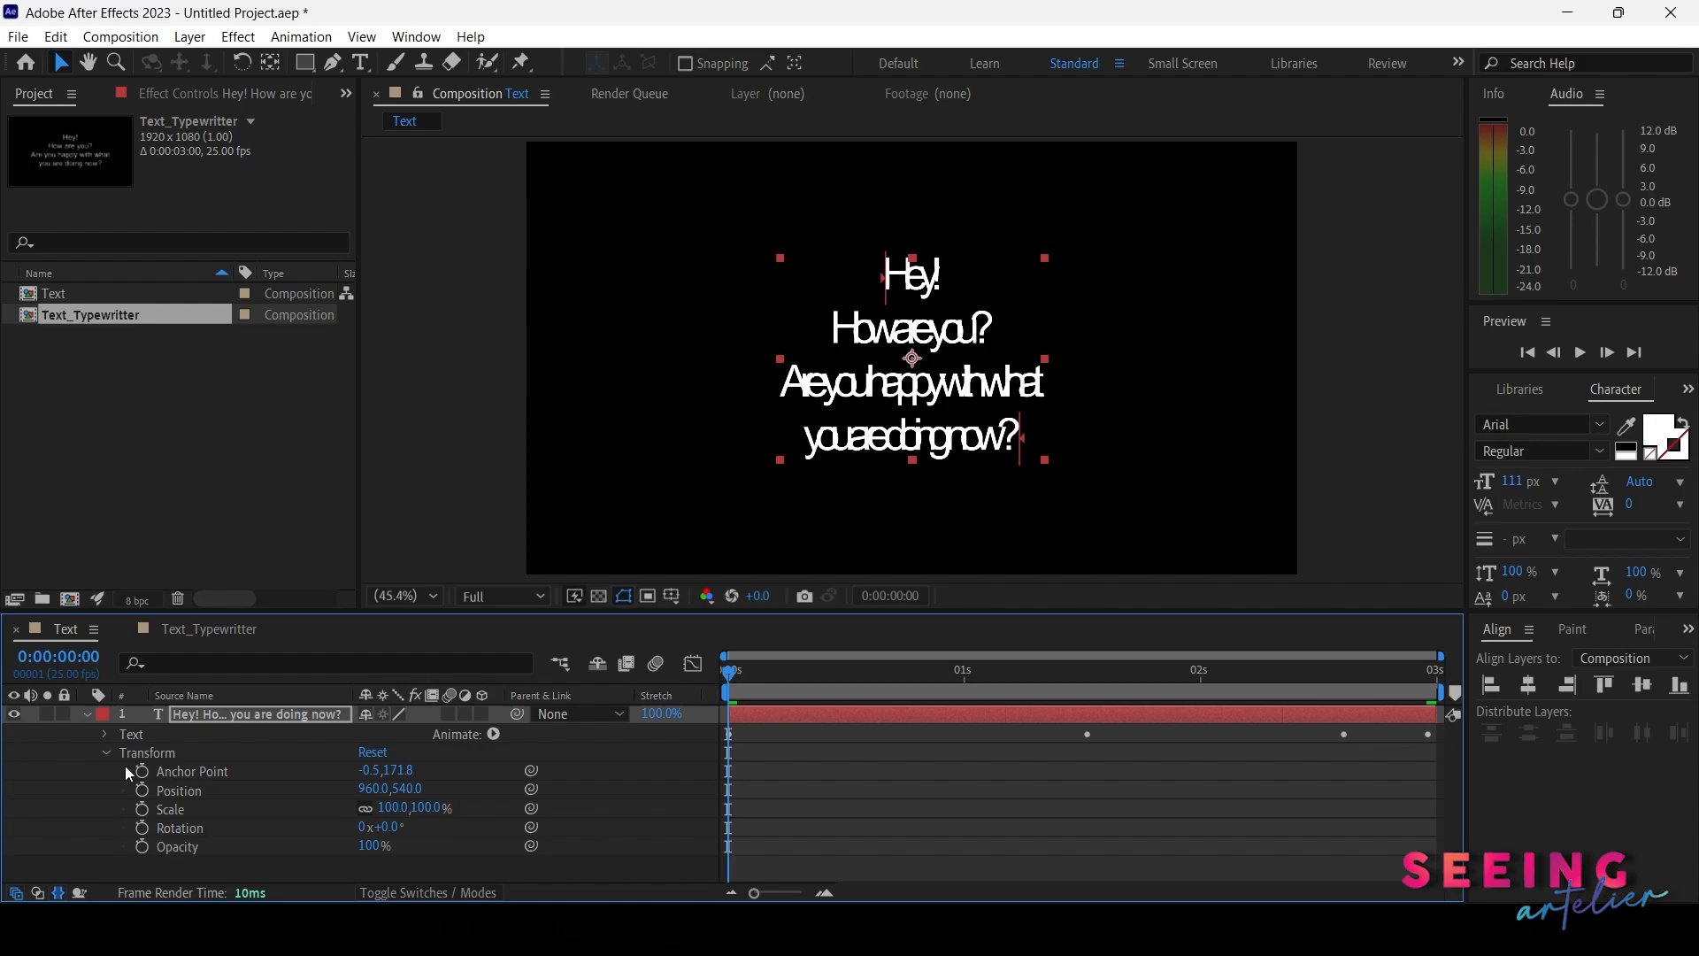
click(143, 809)
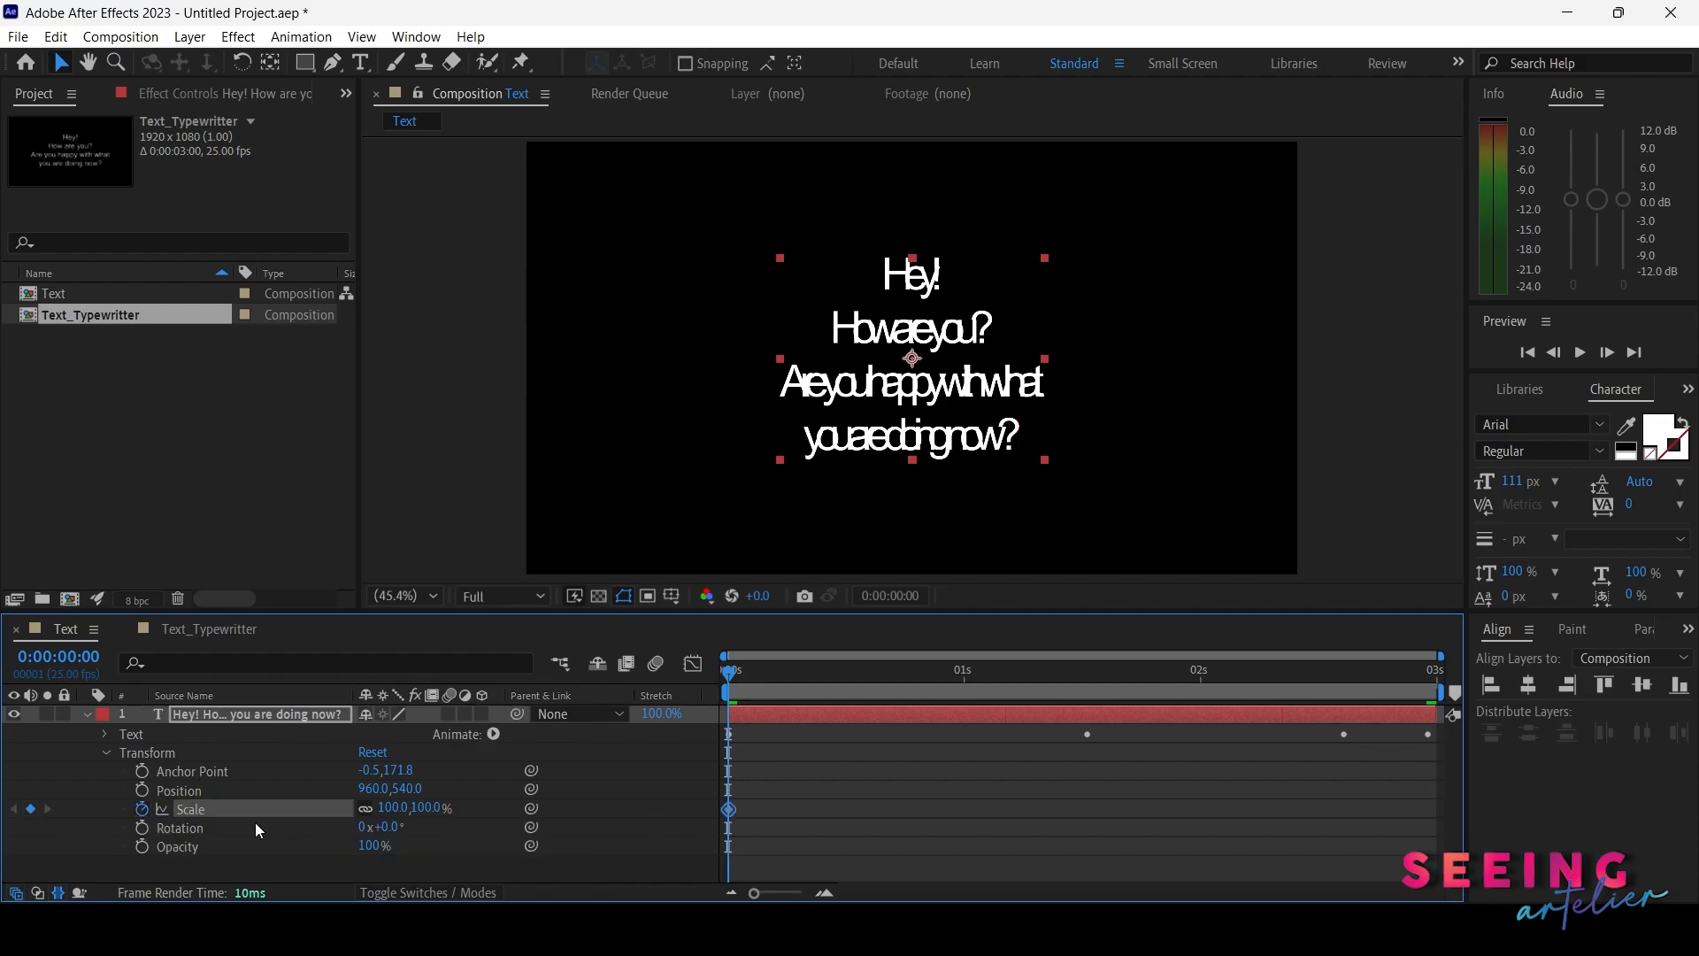
drag(390, 807, 1336, 798)
Set a Scale keyframe of 100% at the end of the composition
key(End)
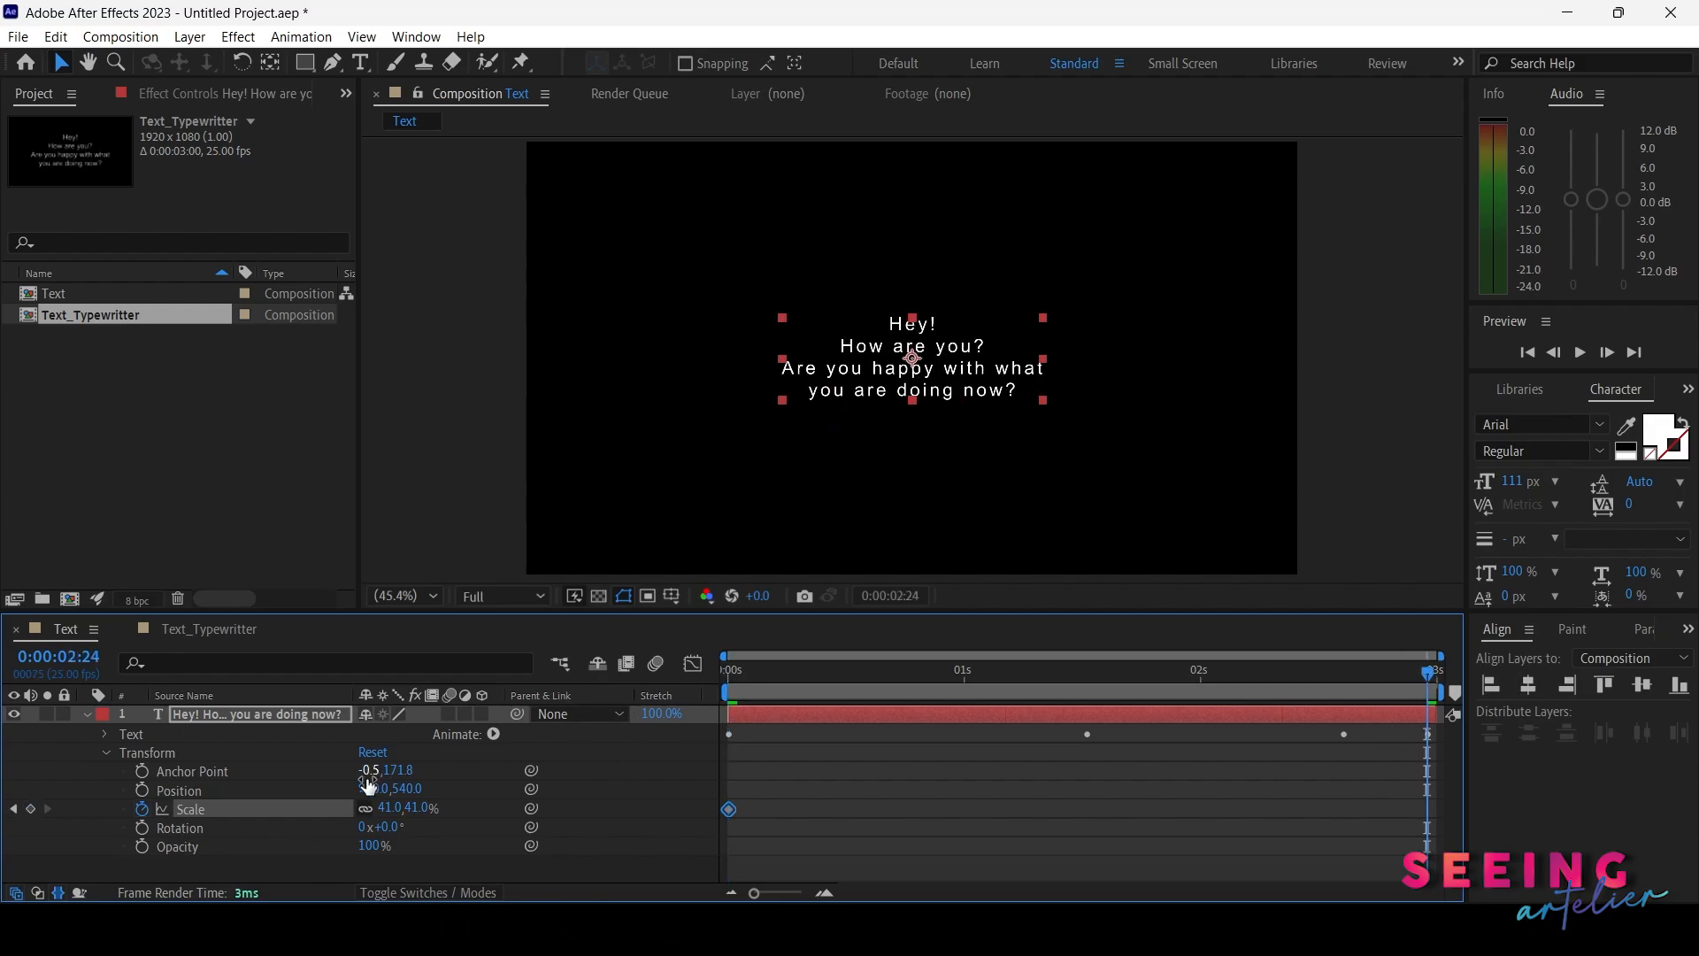
click(386, 807)
text(100)
key(Return)
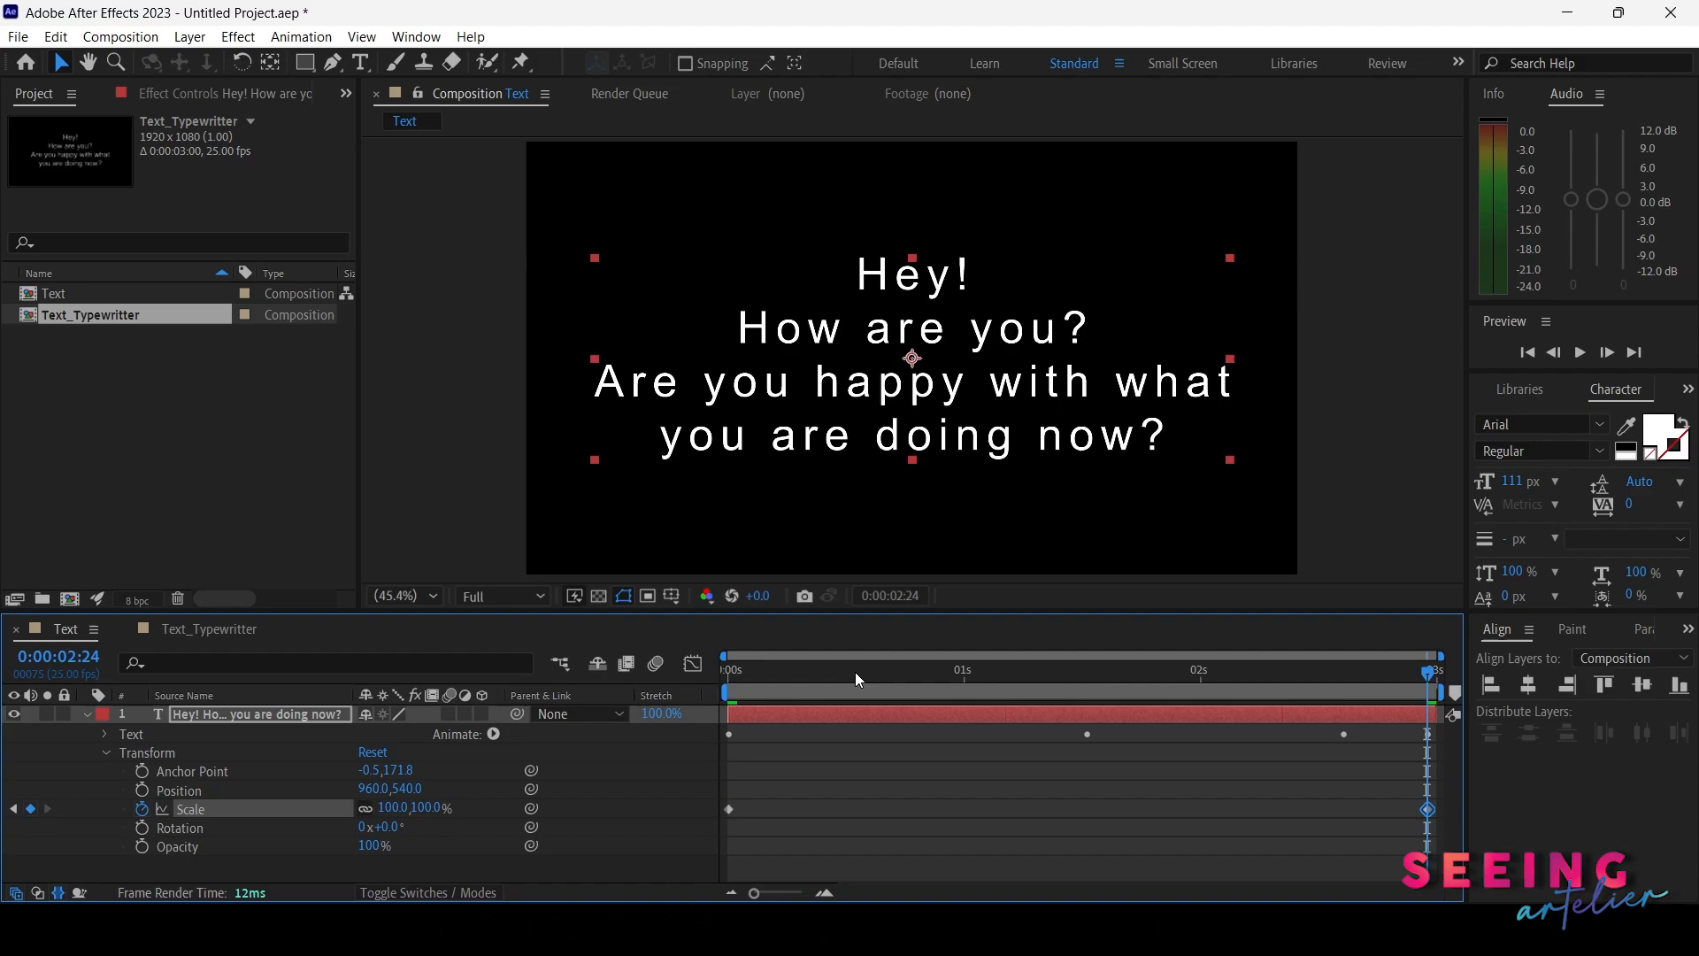
Keyframe the text layer's Opacity at 0% at the start of the composition and preview the animation
drag(855, 672, 701, 689)
click(142, 846)
click(370, 845)
text(0)
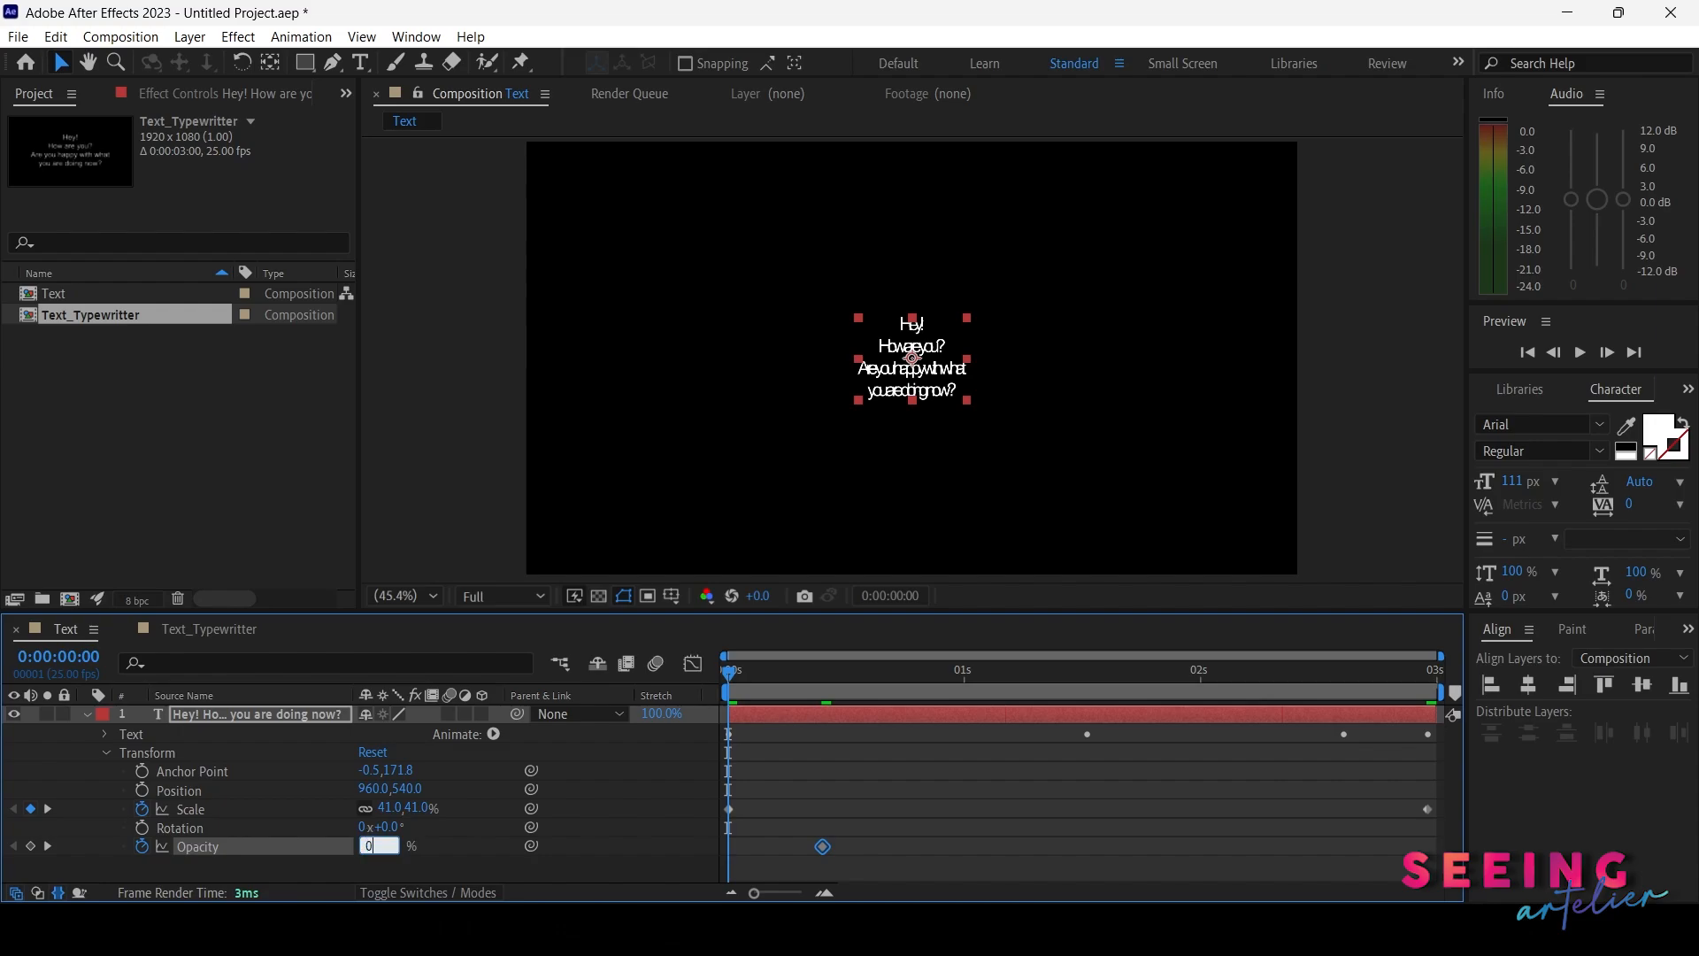
key(Return)
key(space)
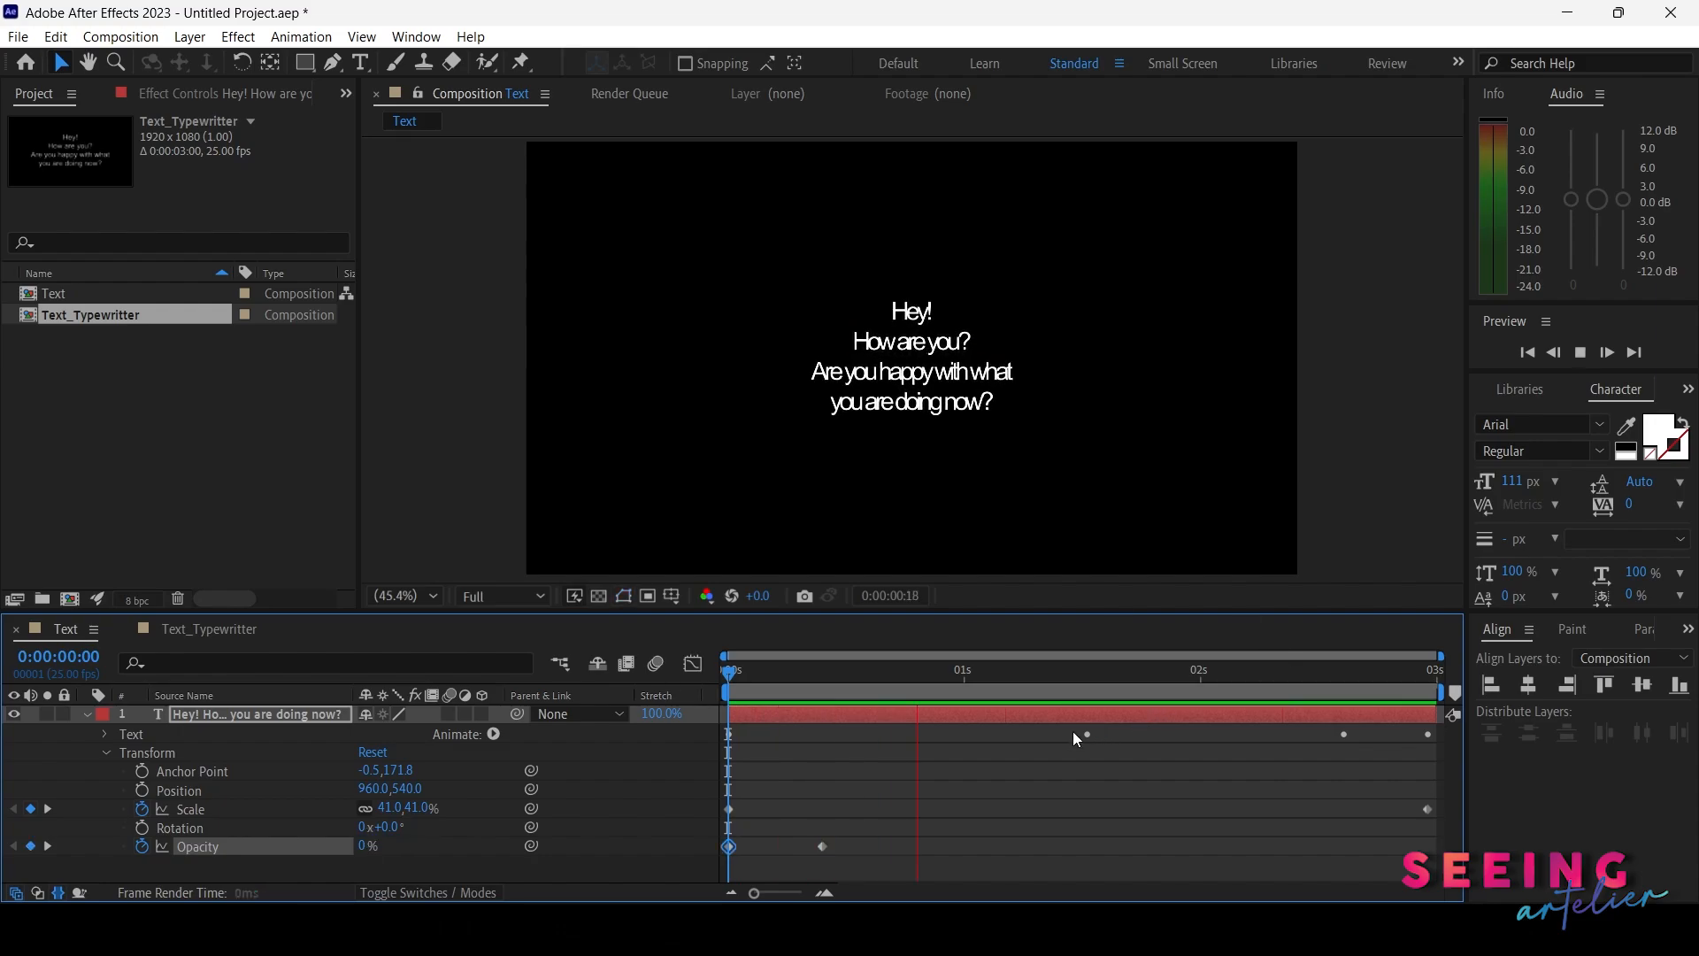
key(space)
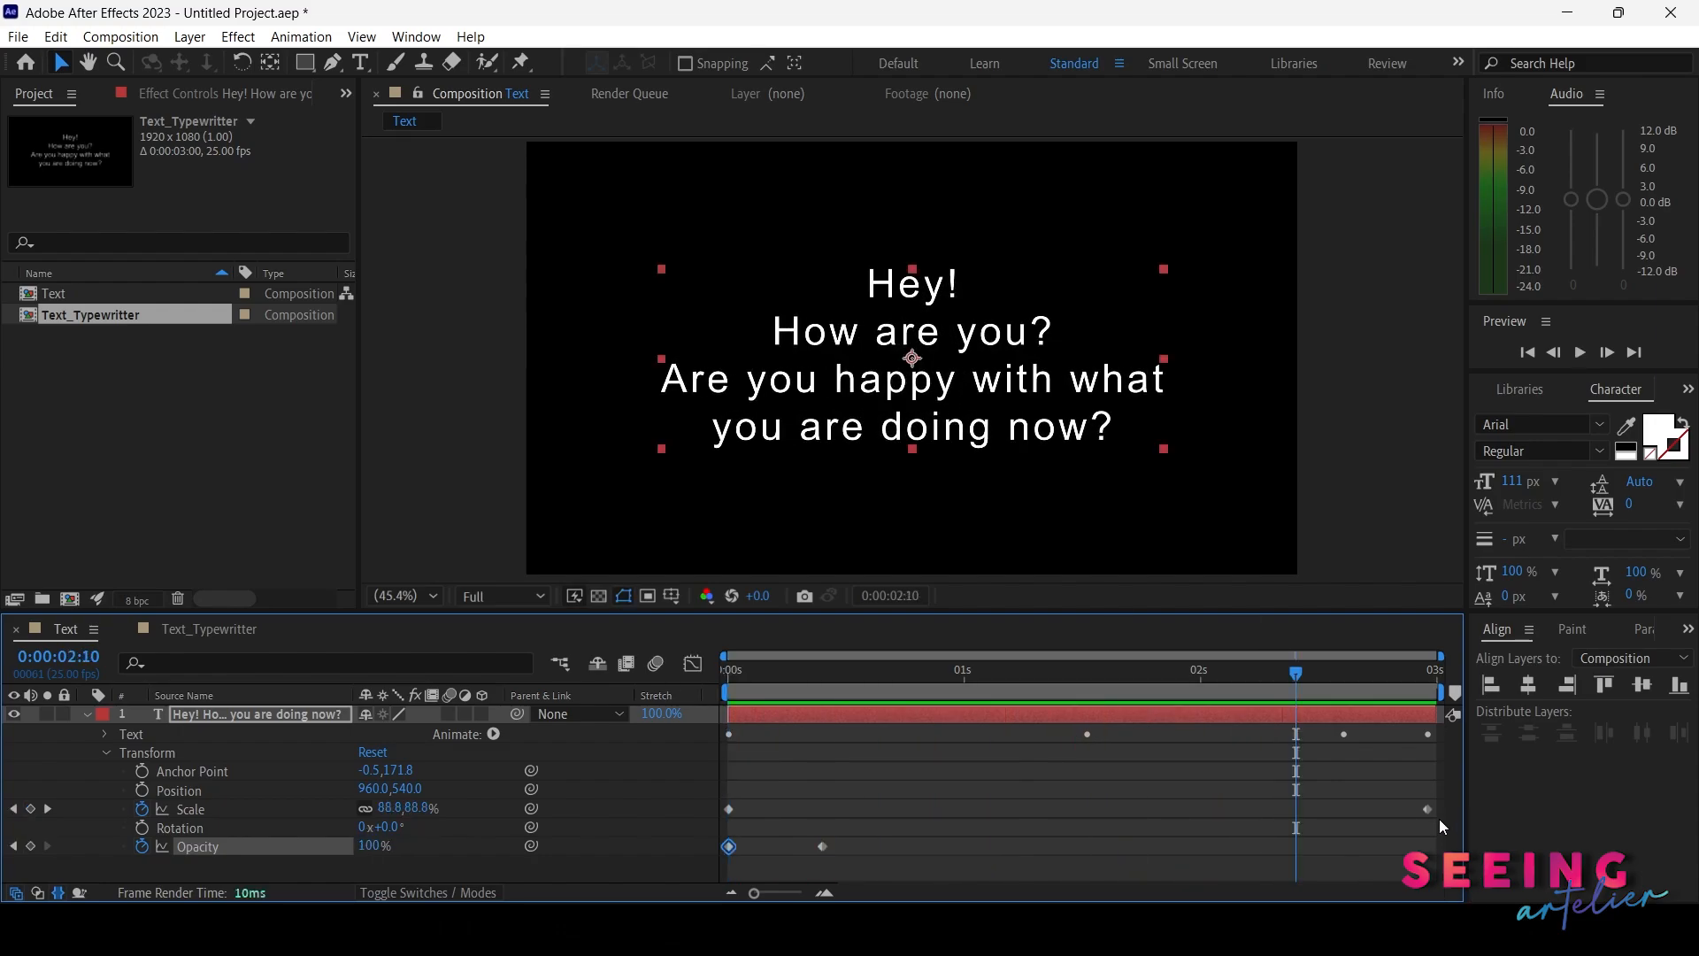
Move the final Scale keyframe to about 10 frames, alongside the Opacity keyframe, and apply Easy Ease to both
drag(1434, 807, 1198, 809)
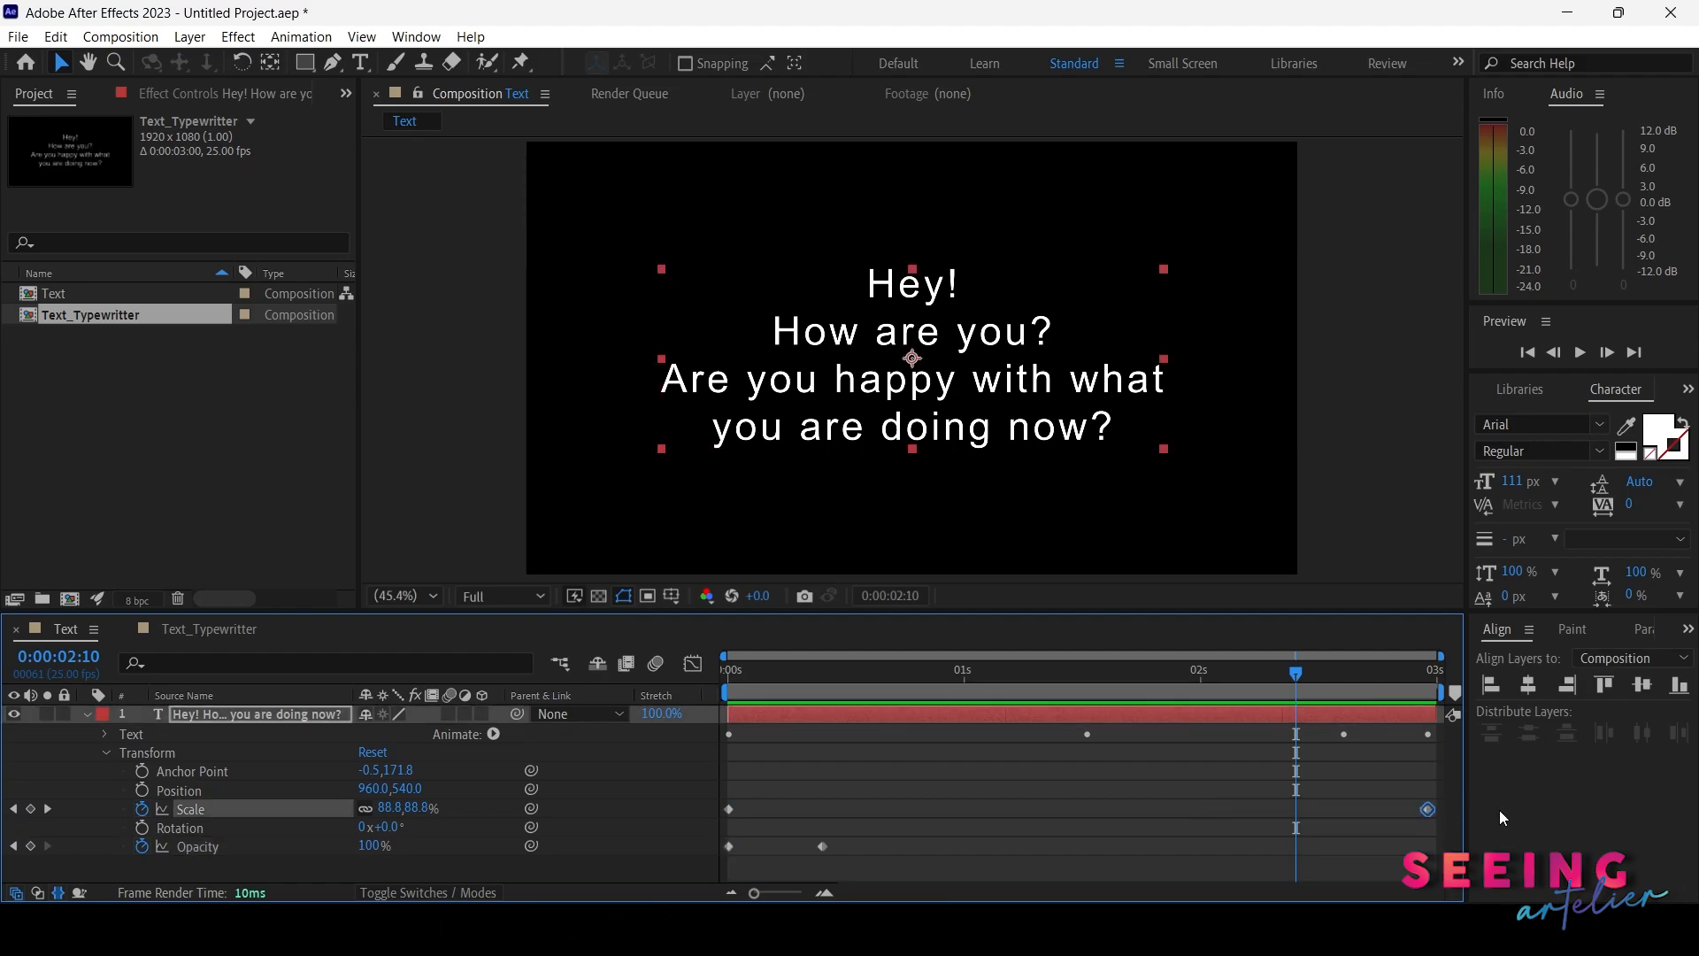
drag(1430, 809, 793, 867)
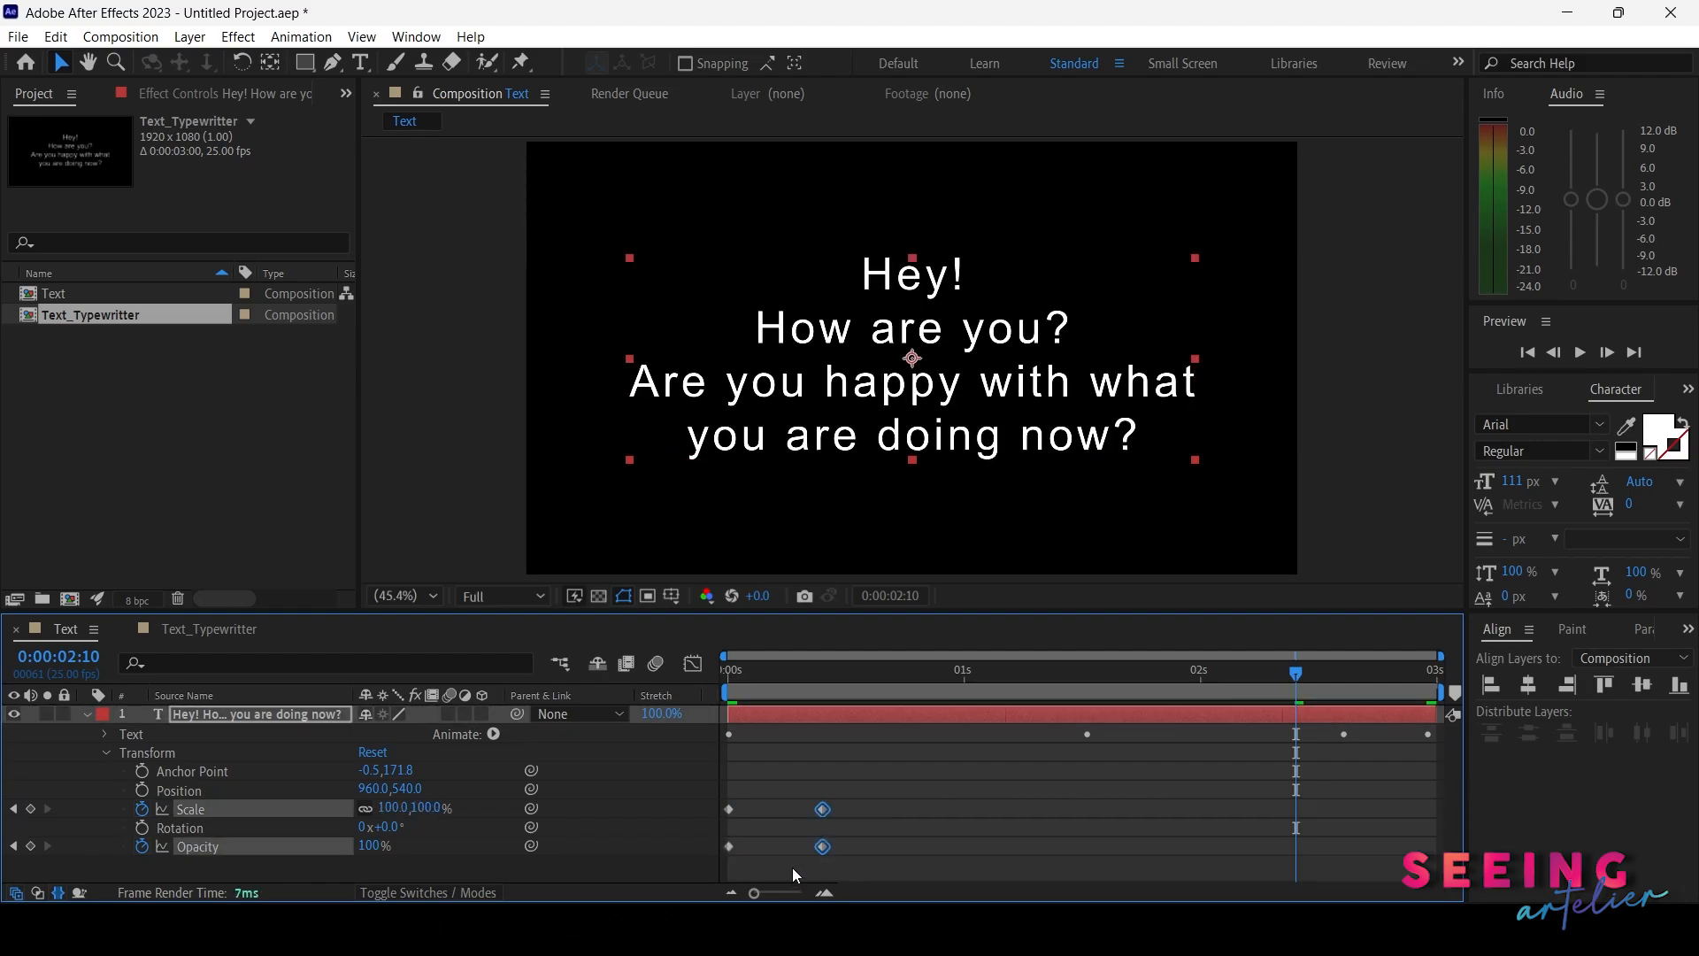
key(F9)
Preview the scale and opacity animation from the start of the composition
drag(758, 671, 698, 667)
key(space)
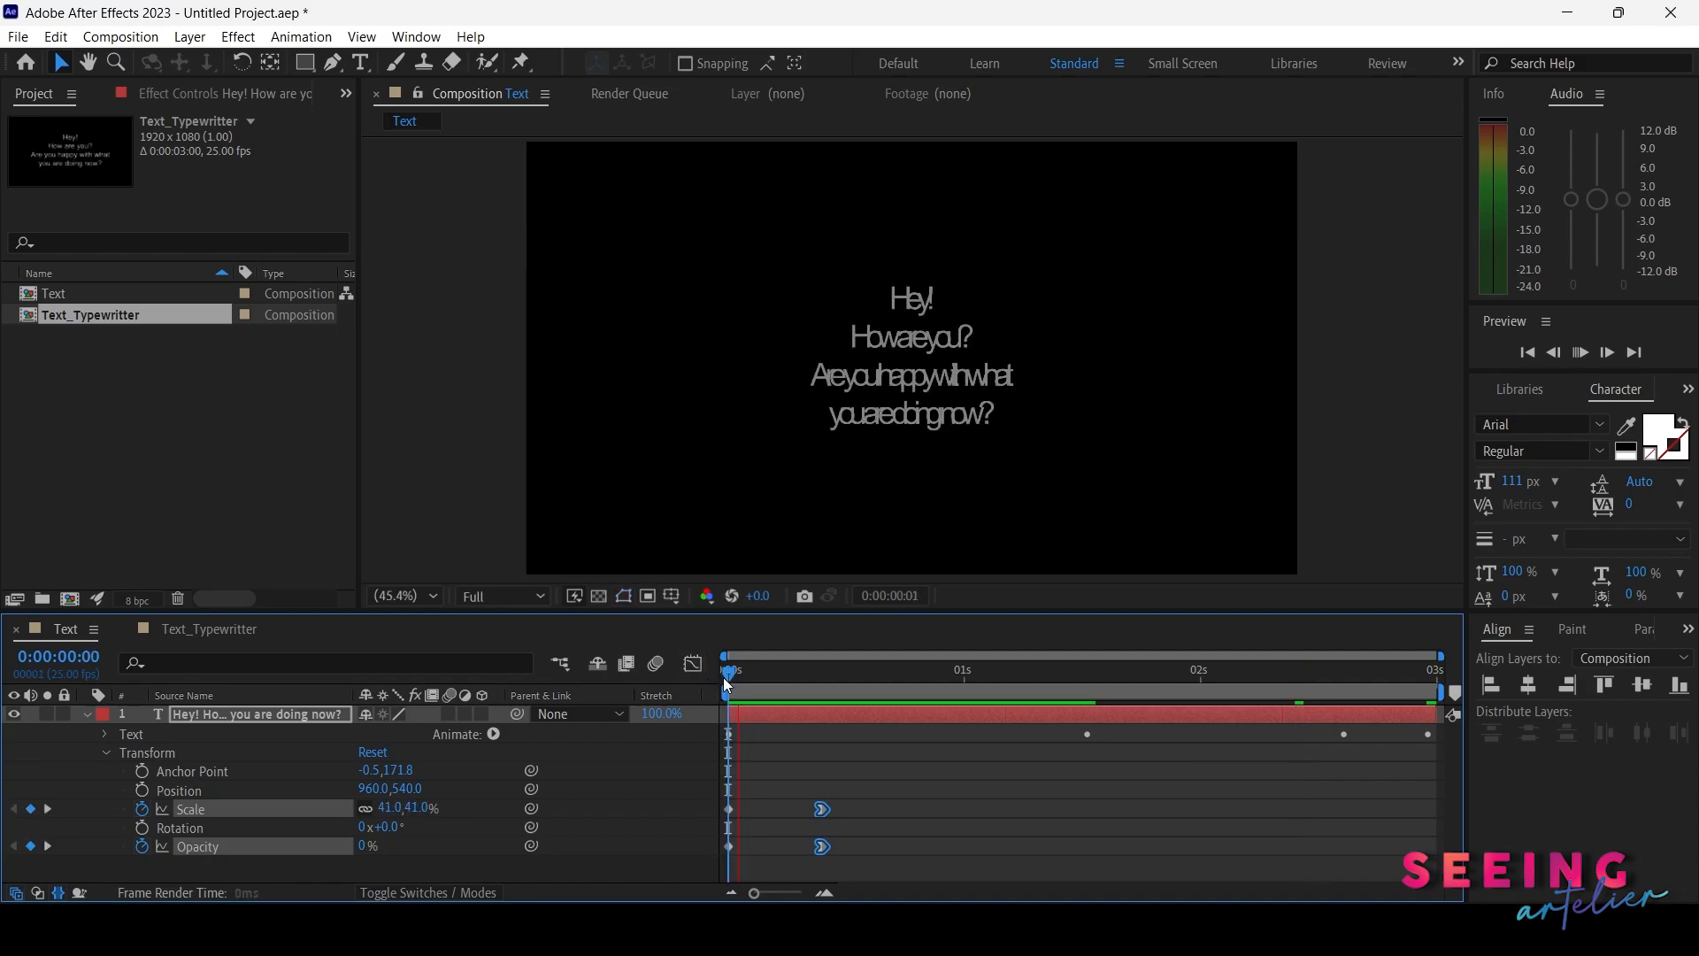
key(space)
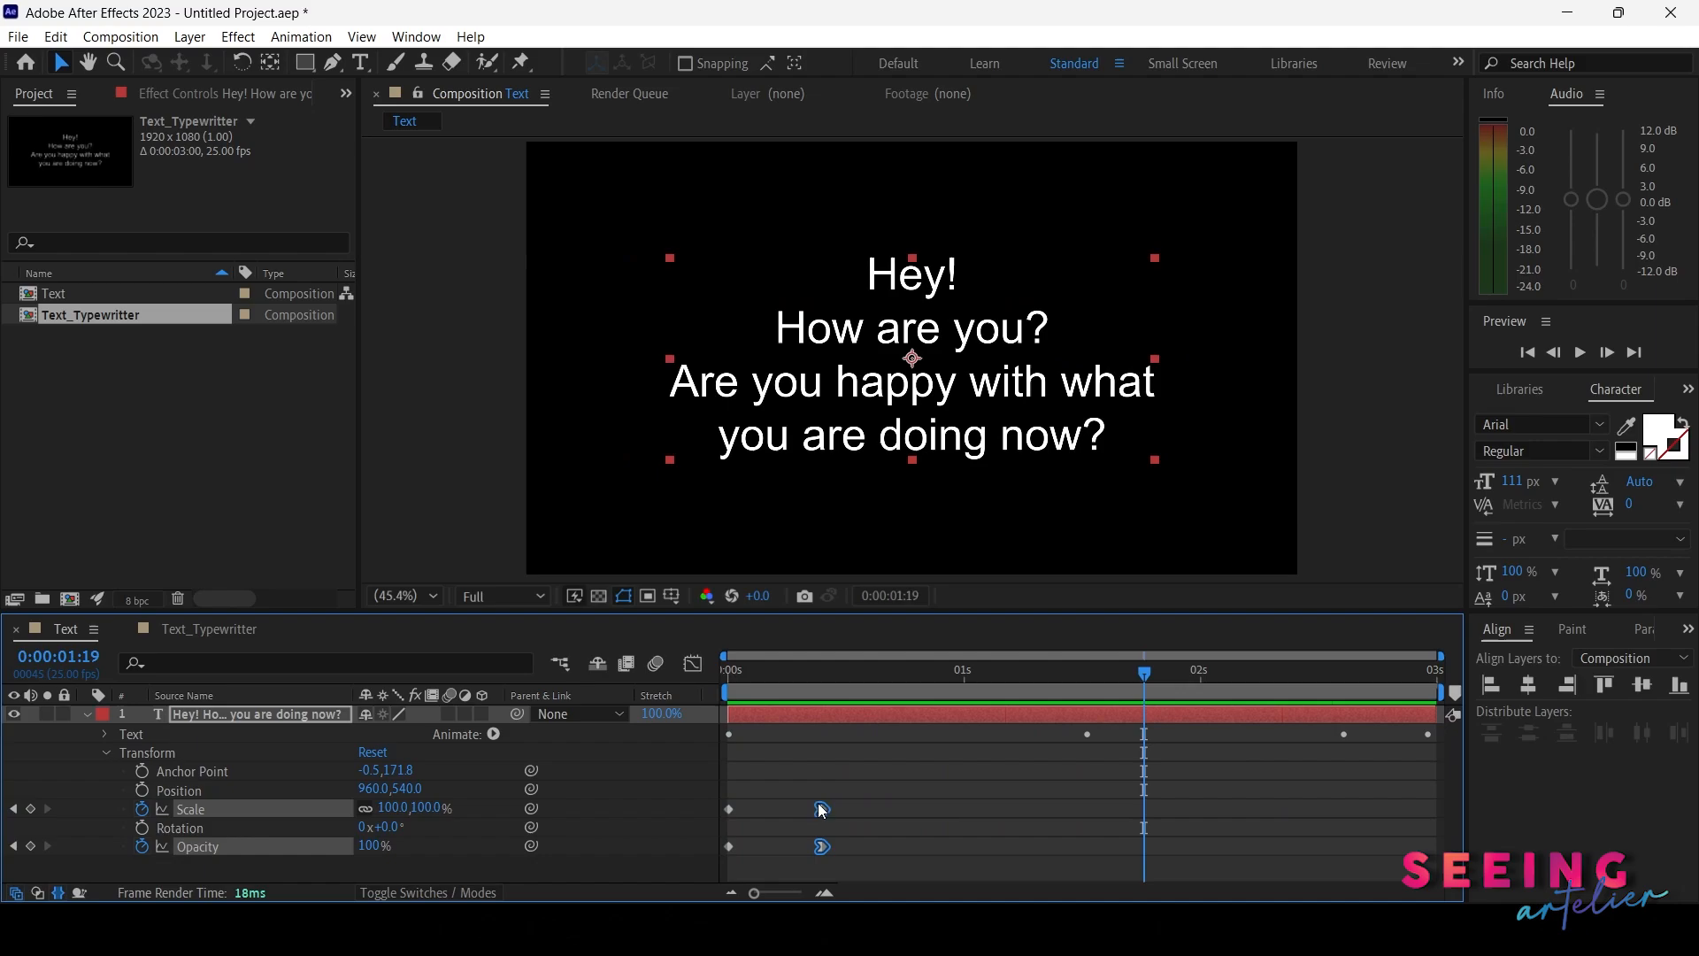
Shift the end Scale and Opacity keyframes to 1 second and preview from the start
drag(822, 809, 965, 809)
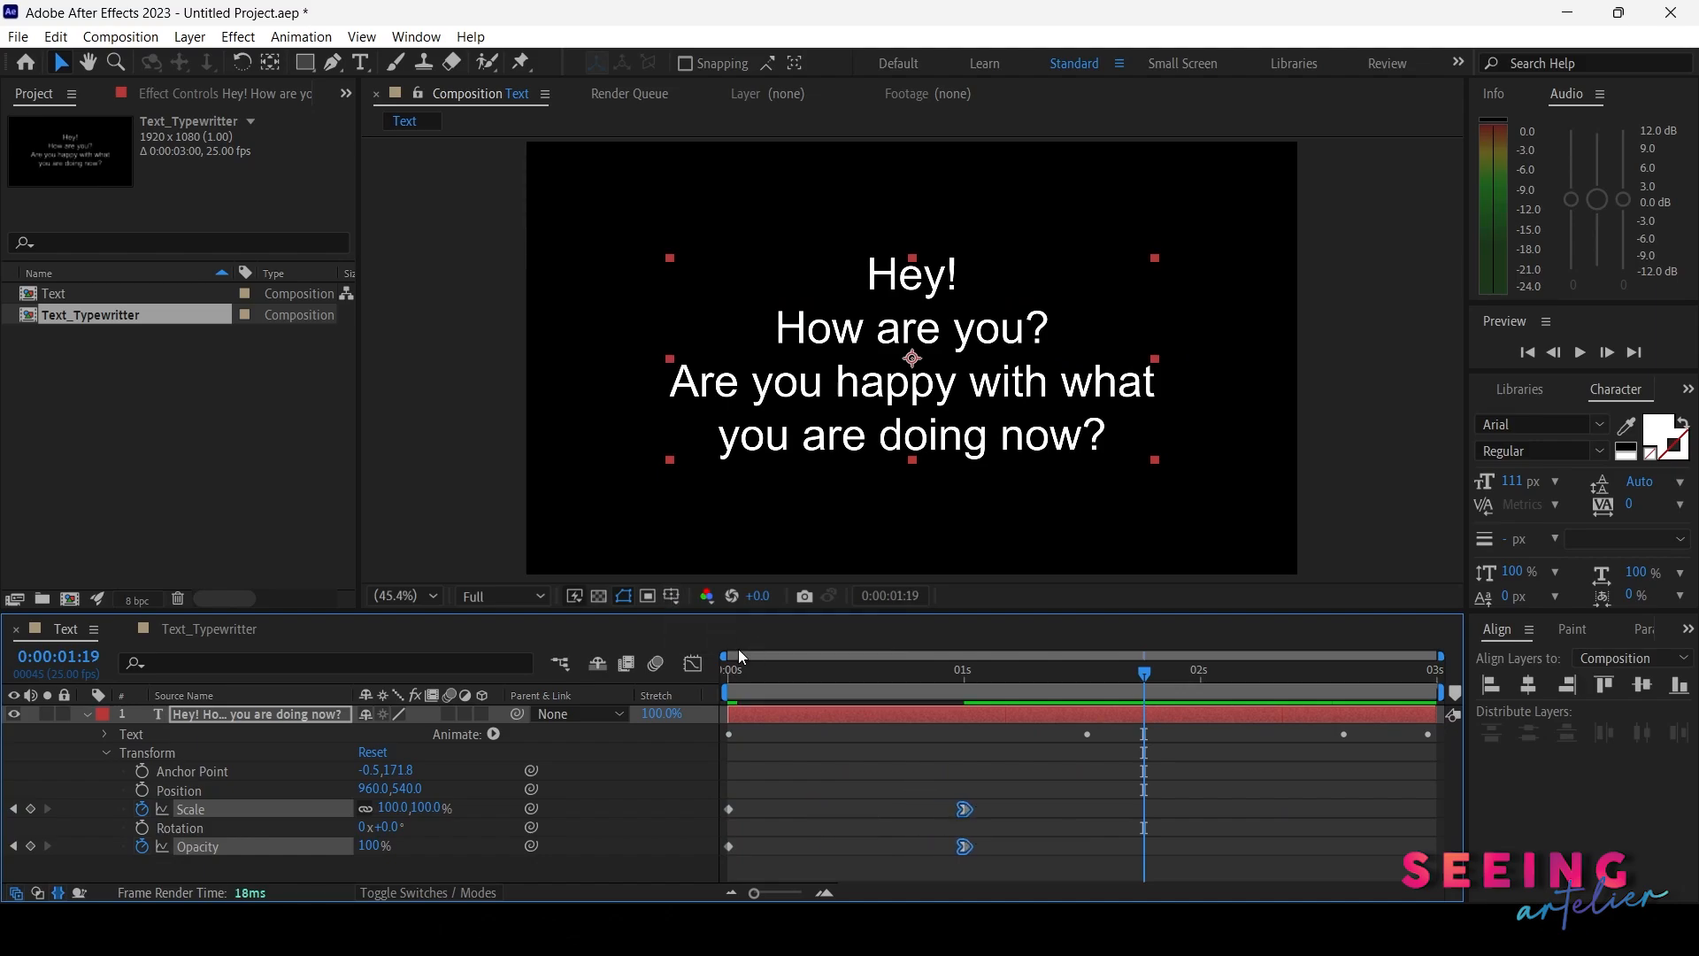
click(748, 670)
click(718, 677)
key(space)
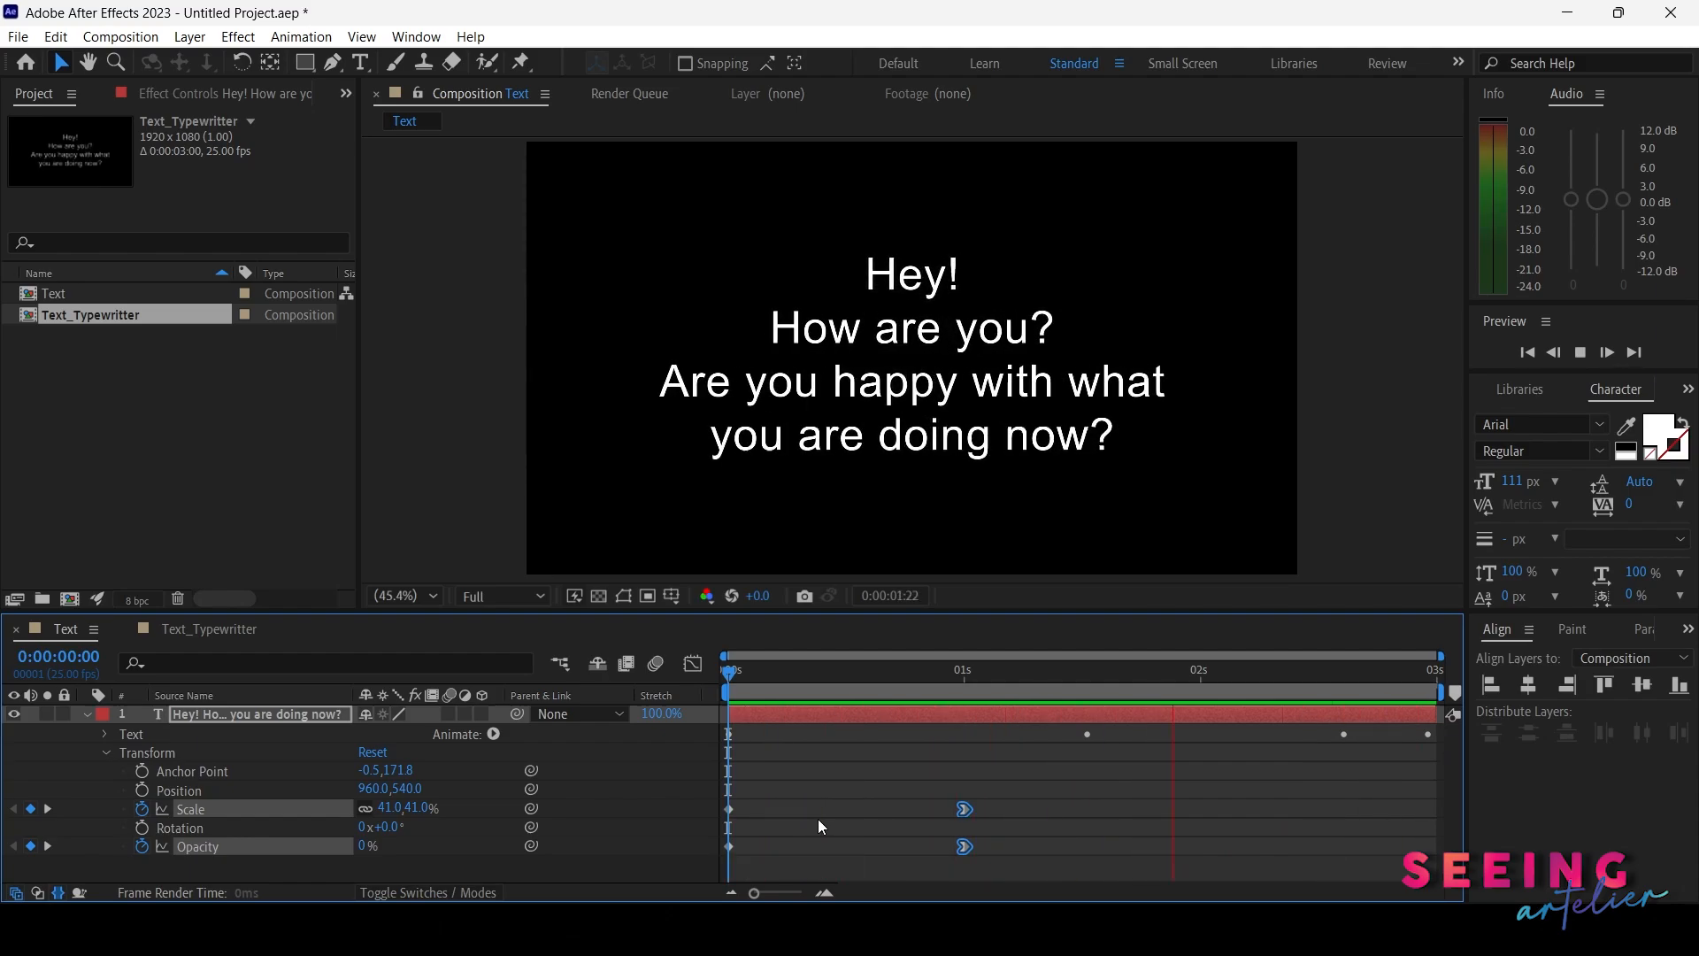
key(space)
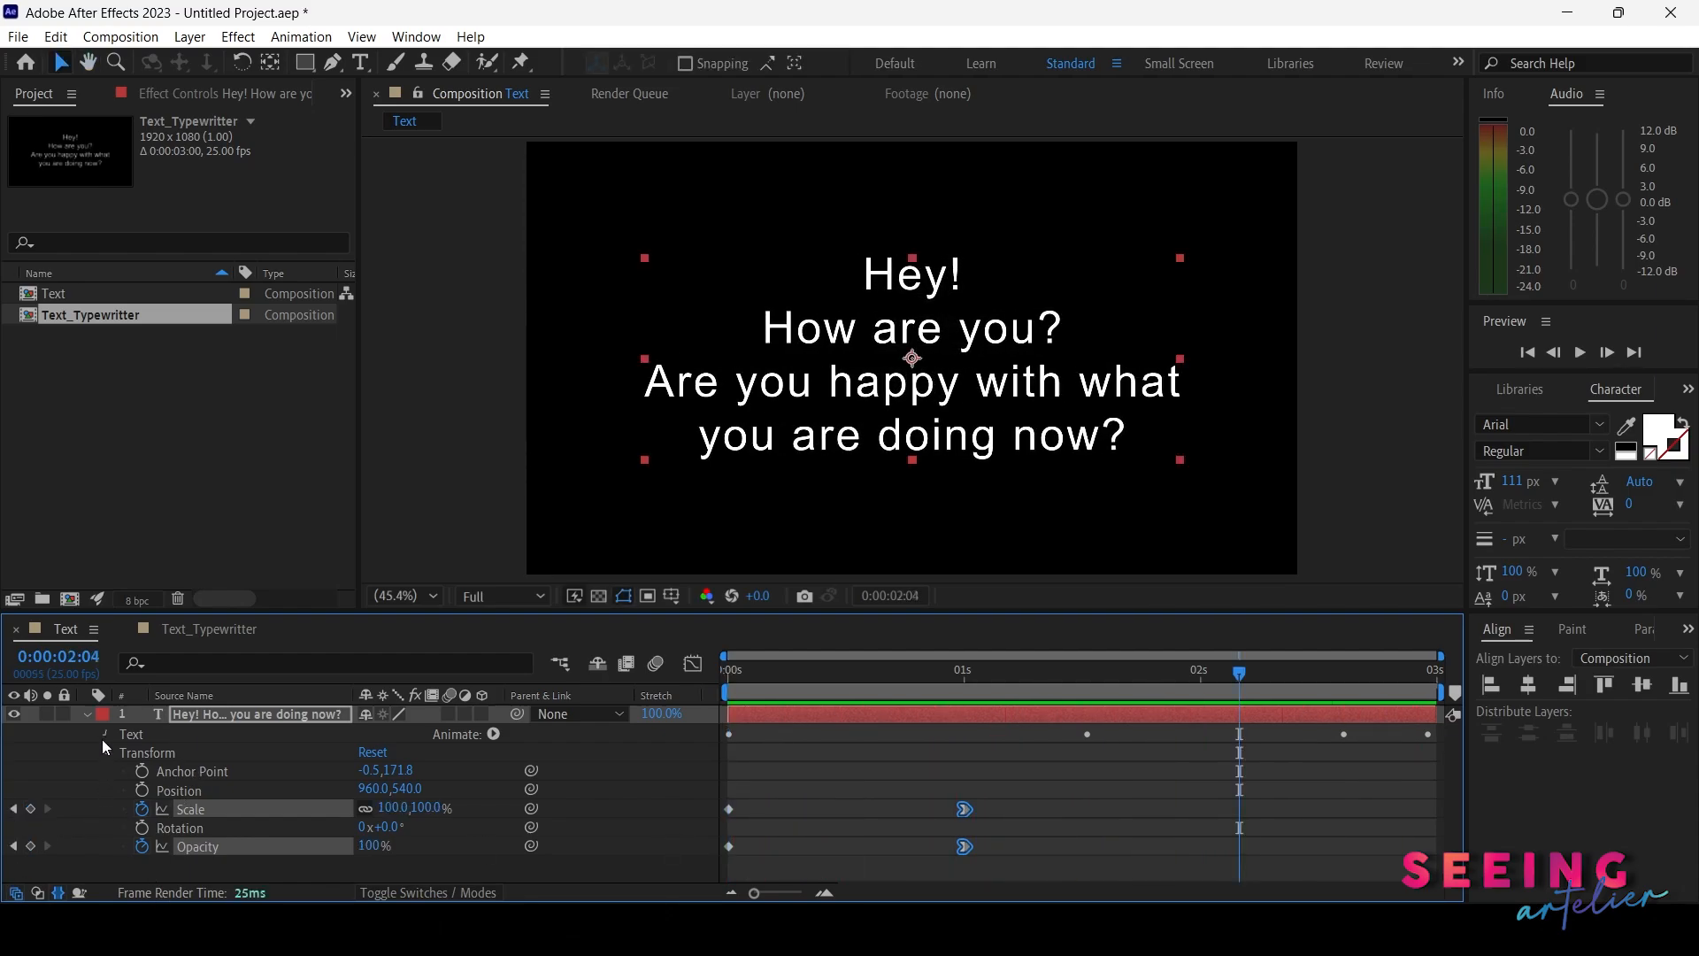
Expand the layer's Text properties to show its animators
click(104, 735)
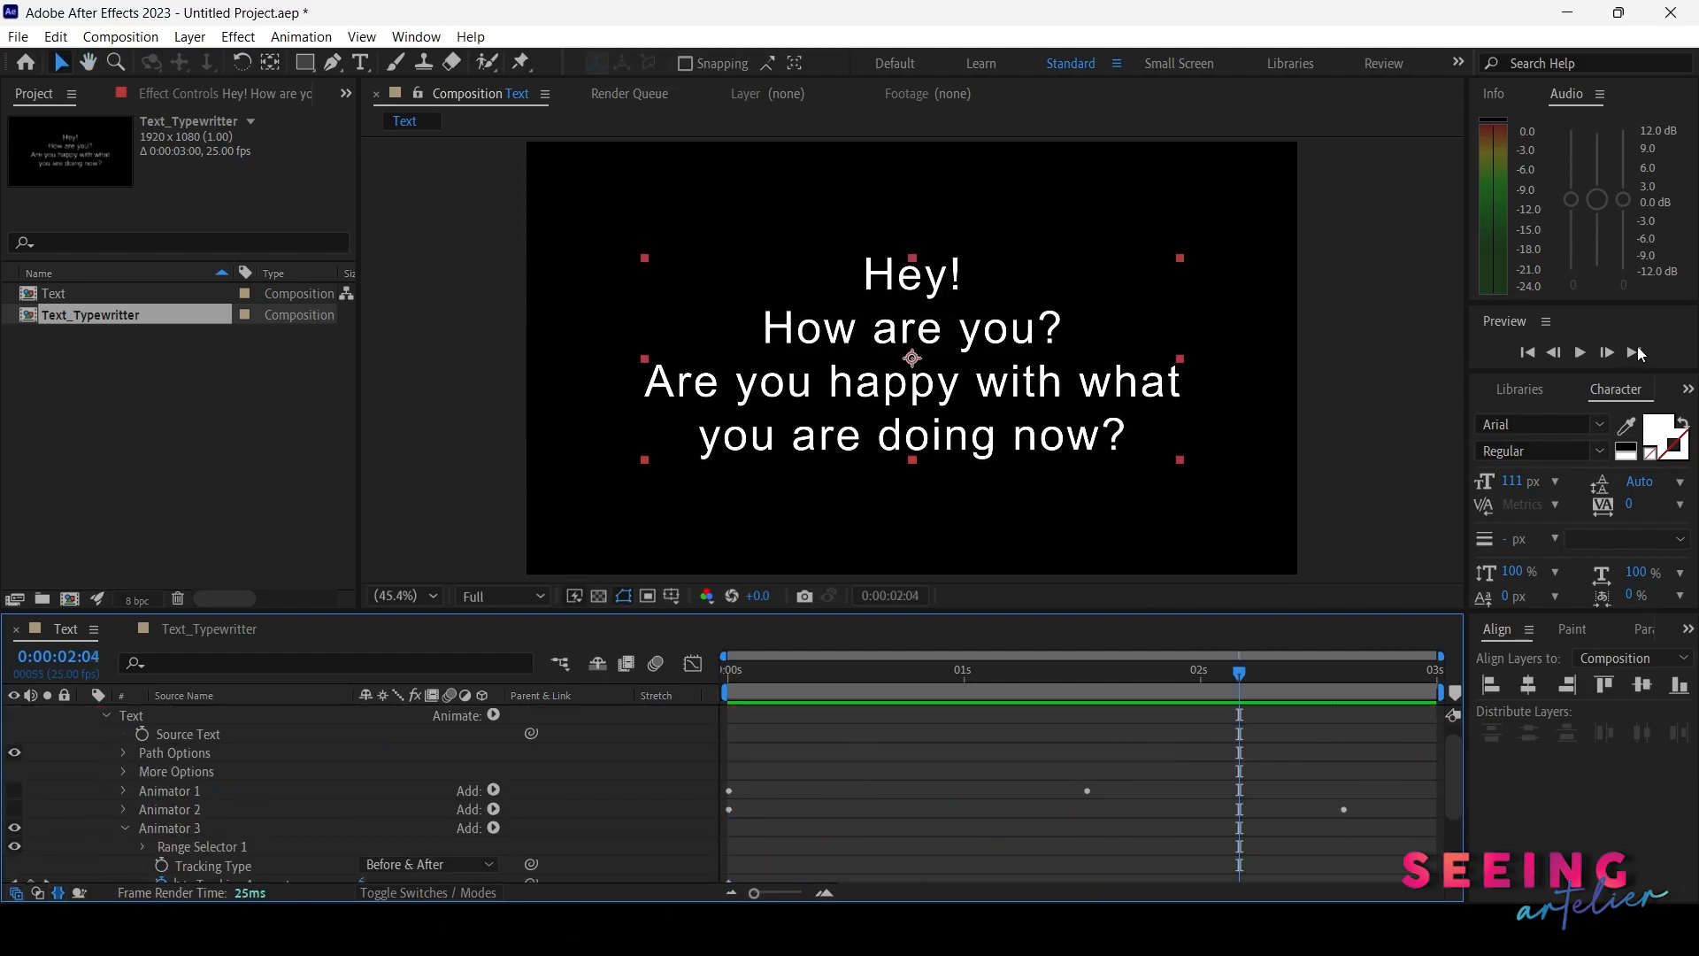